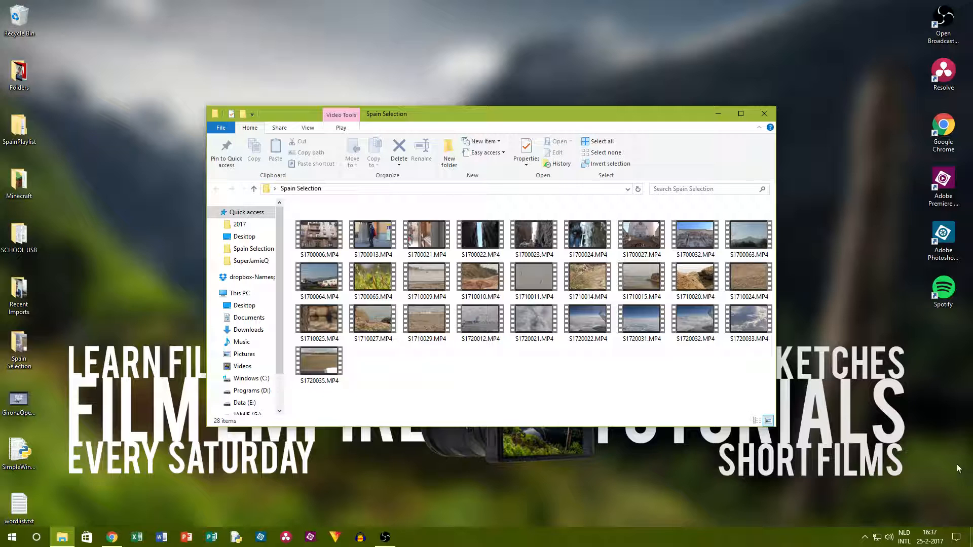
Mute the system sound and preview the clip S1710029.MP4.
click(889, 537)
drag(940, 512, 310, 440)
click(473, 352)
double_click(402, 332)
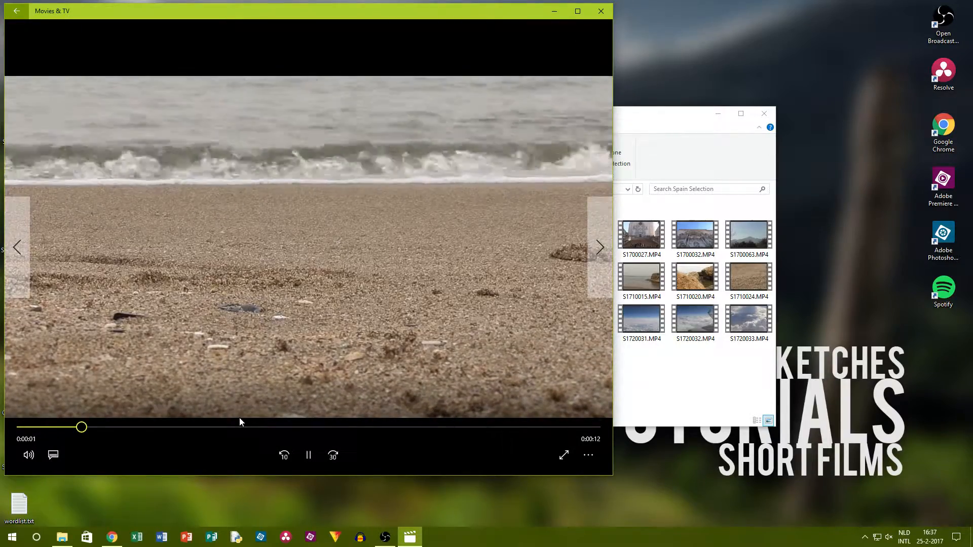
click(601, 10)
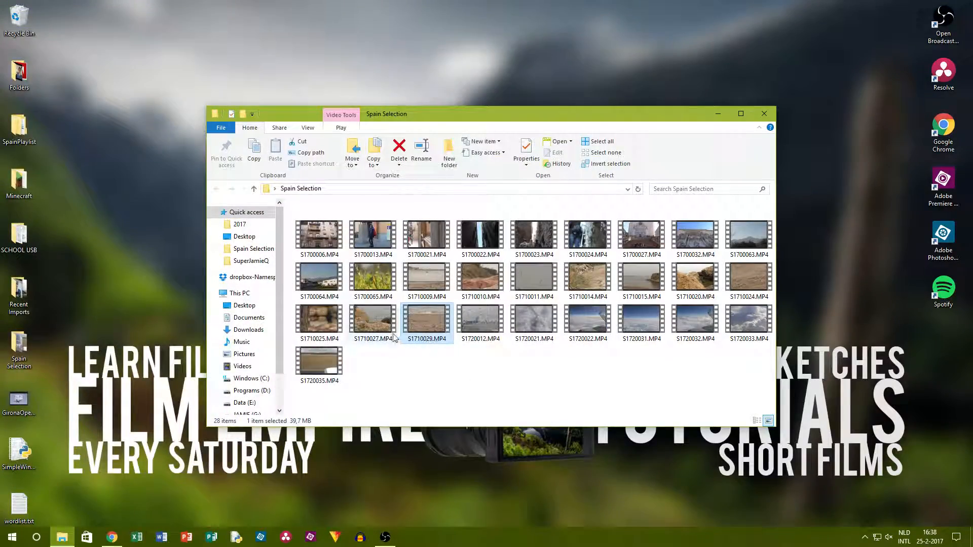
Preview the clips S1710027.MP4 and S1710025.MP4, closing the player after each one.
double_click(373, 339)
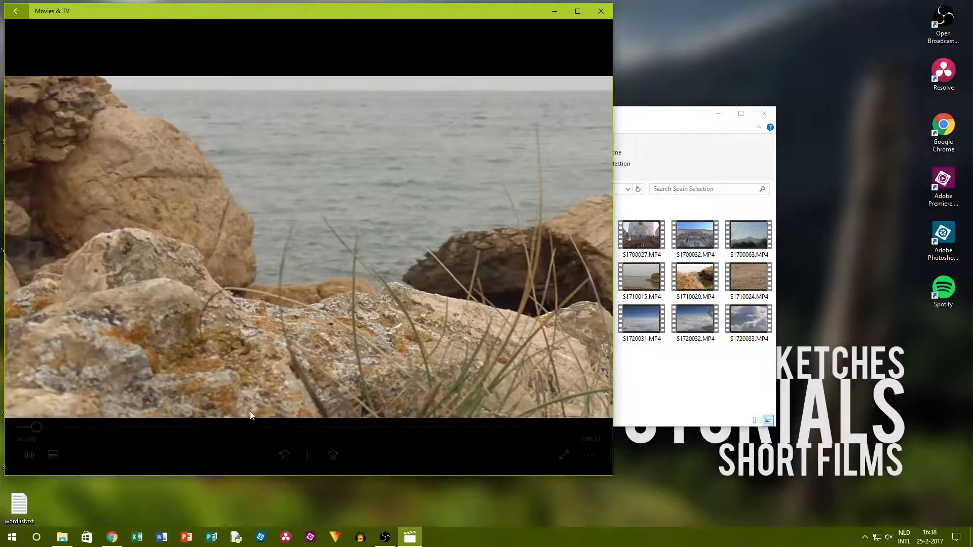
click(244, 428)
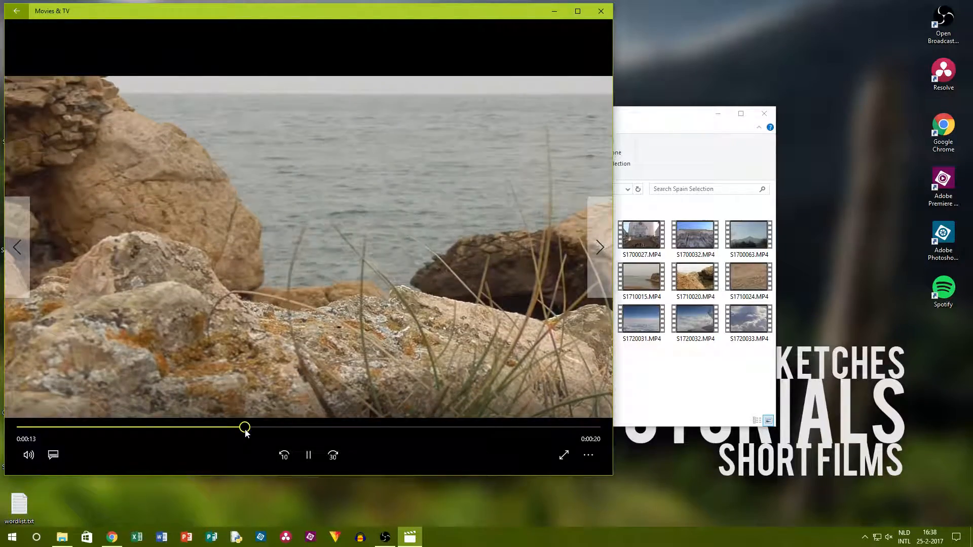
click(604, 13)
double_click(324, 332)
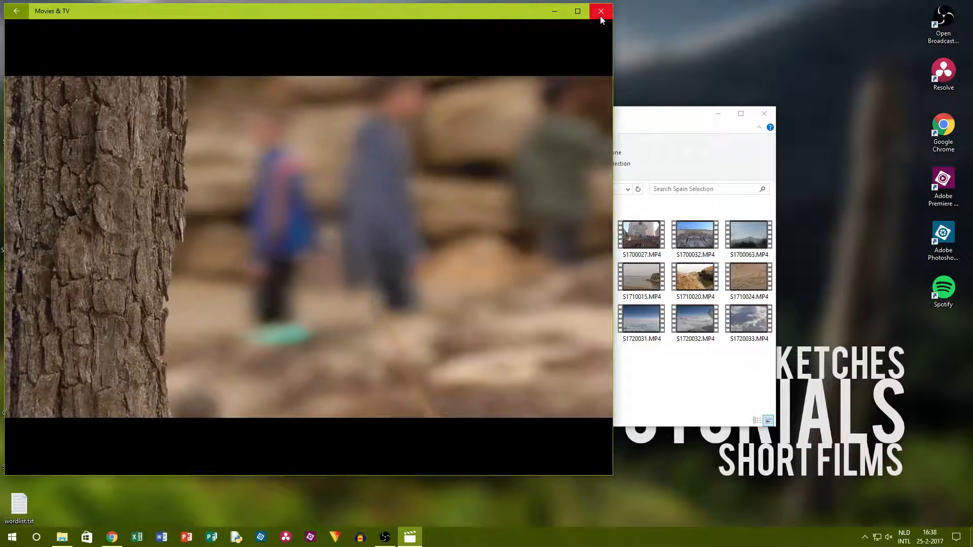
click(601, 19)
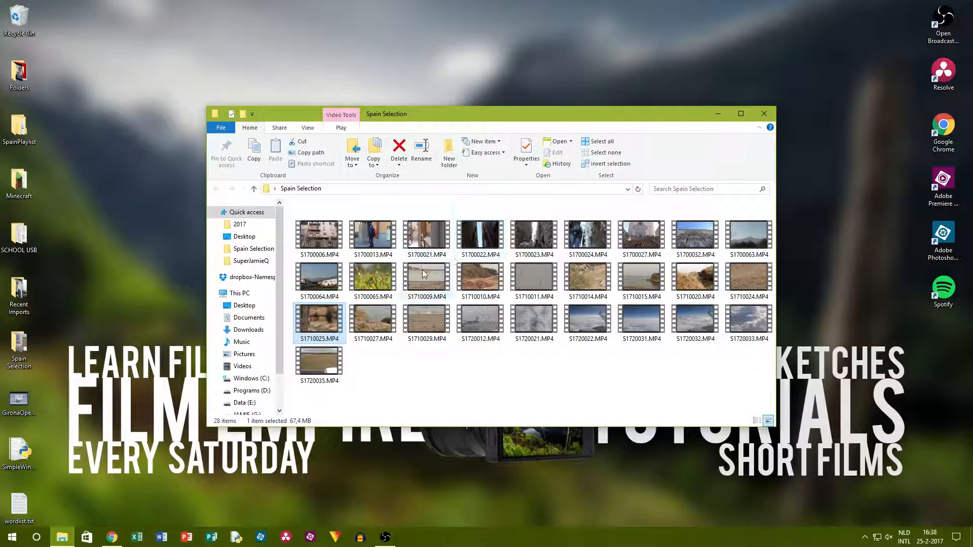
Preview the clips S1710010.MP4 and S1710009.MP4, and clear the file selection.
double_click(485, 283)
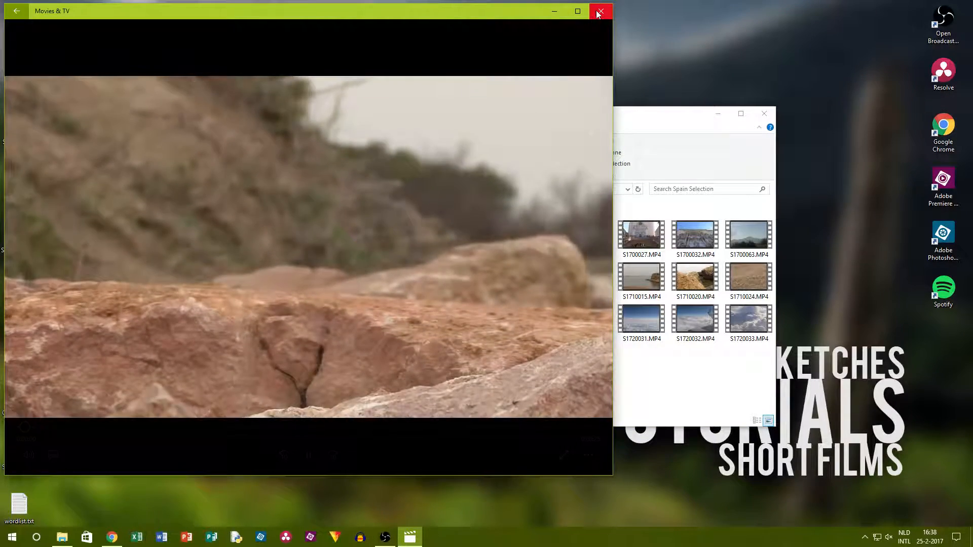
click(598, 15)
click(388, 277)
double_click(426, 278)
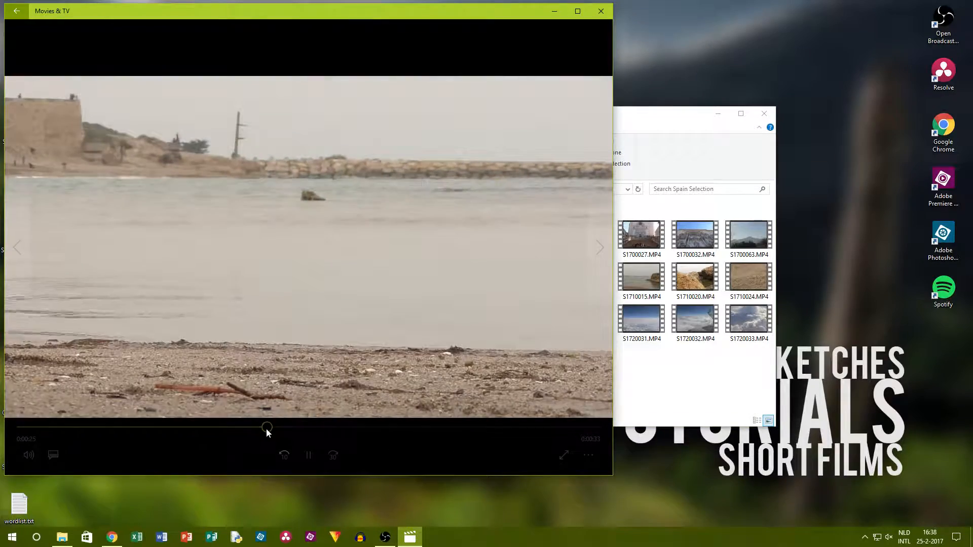
click(606, 12)
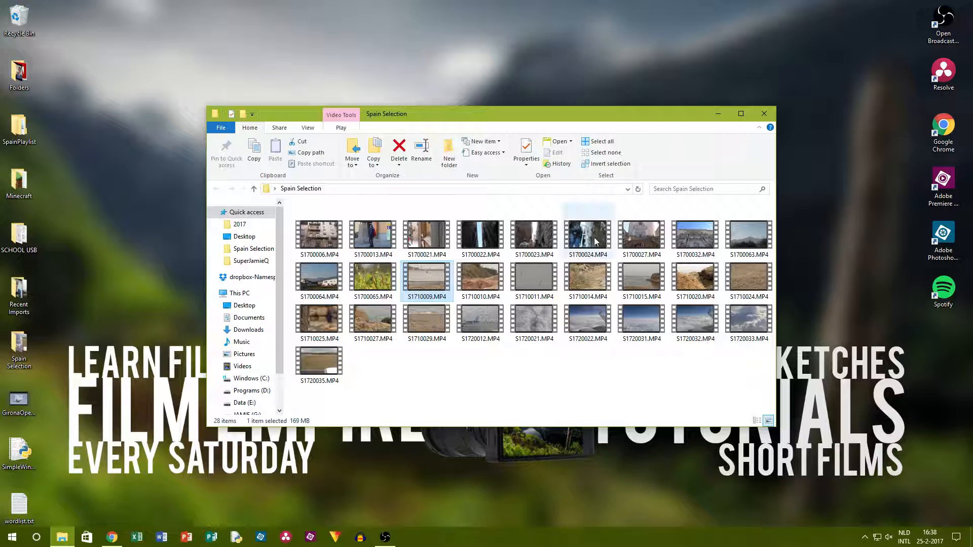
click(521, 358)
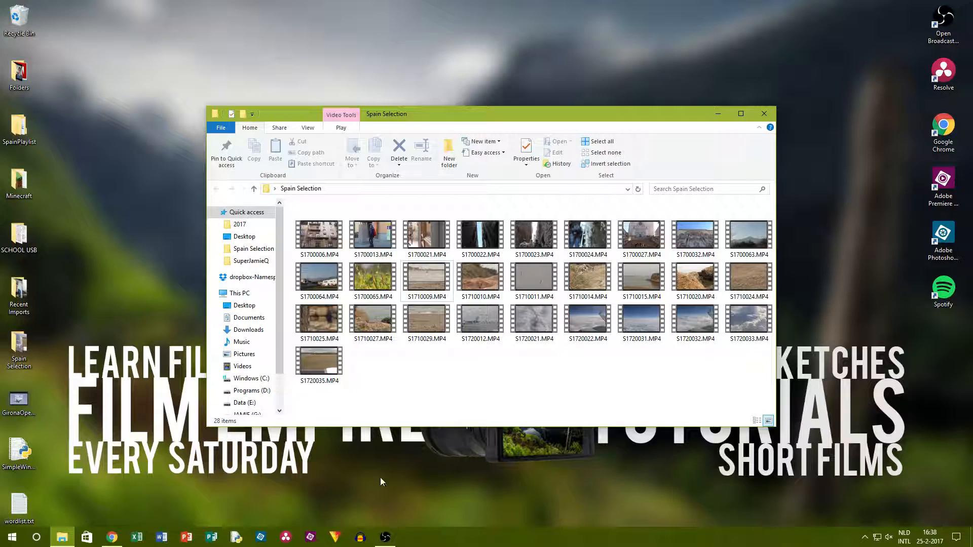
Launch DaVinci Resolve.
click(286, 537)
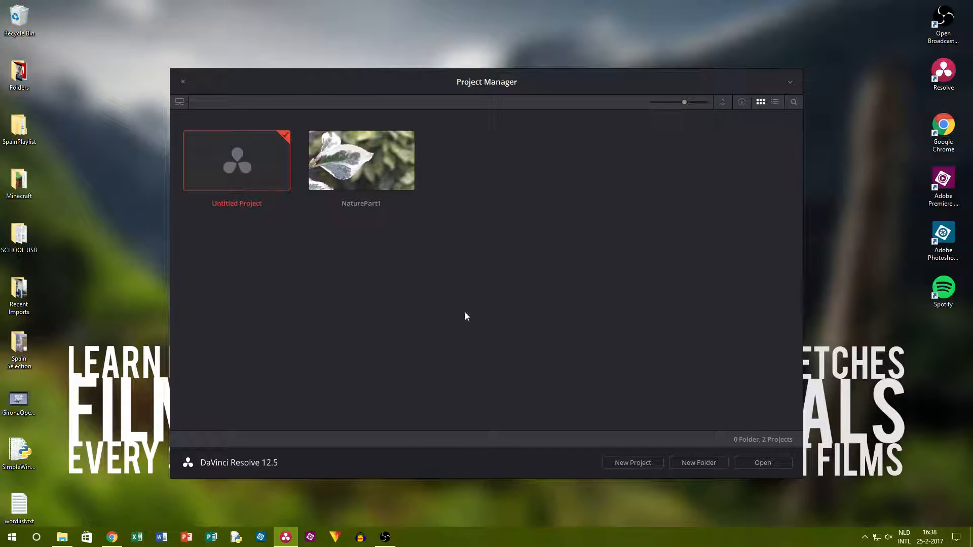
click(638, 462)
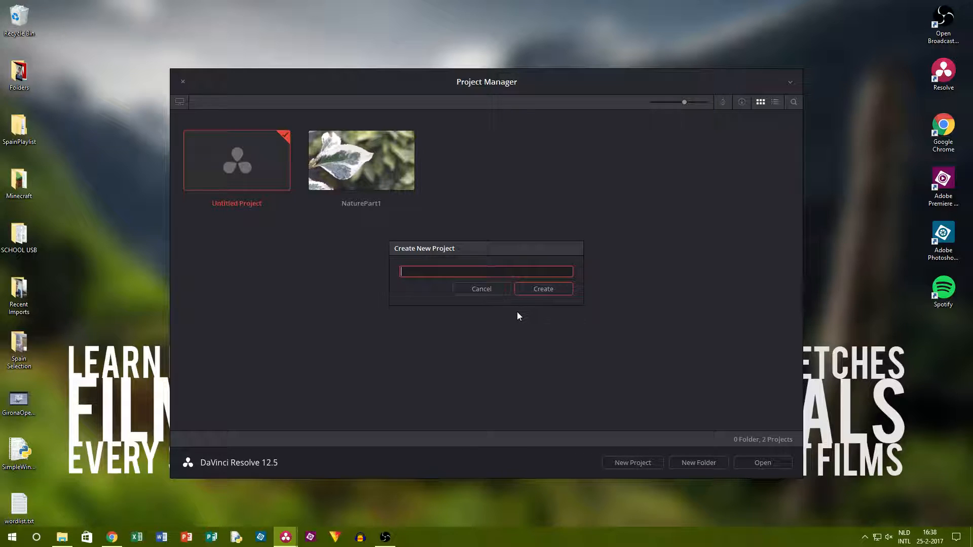
click(530, 293)
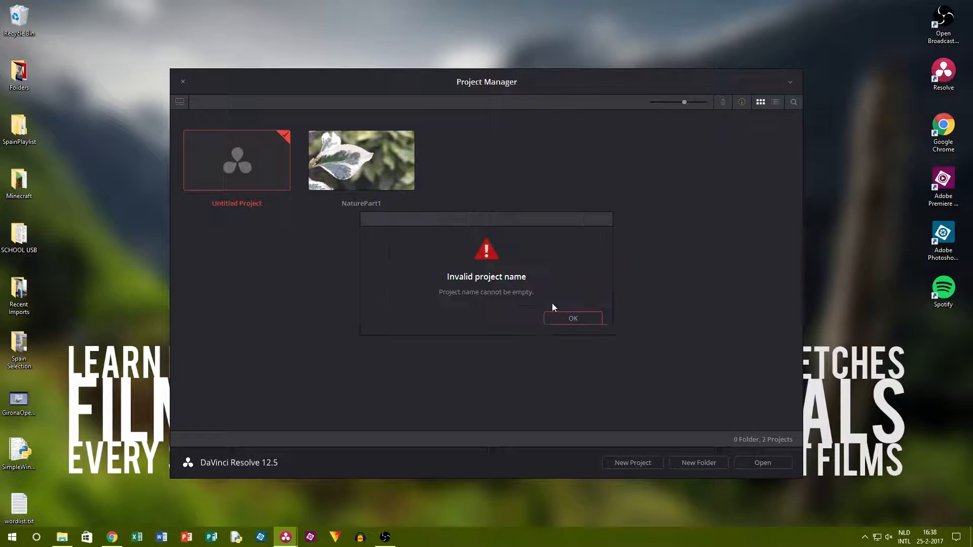
click(578, 318)
click(482, 285)
Open the Untitled Project and import clips S1710009, S1710010, S1710014, S1710024, S1710025, S1710027 and S1710029 from the Spain Selection folder into the media pool.
click(776, 463)
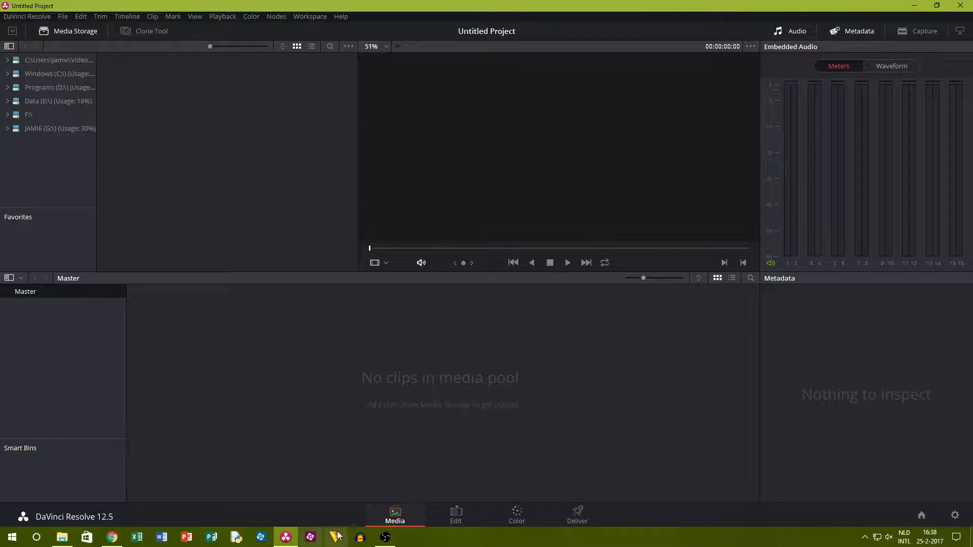
click(62, 537)
click(427, 272)
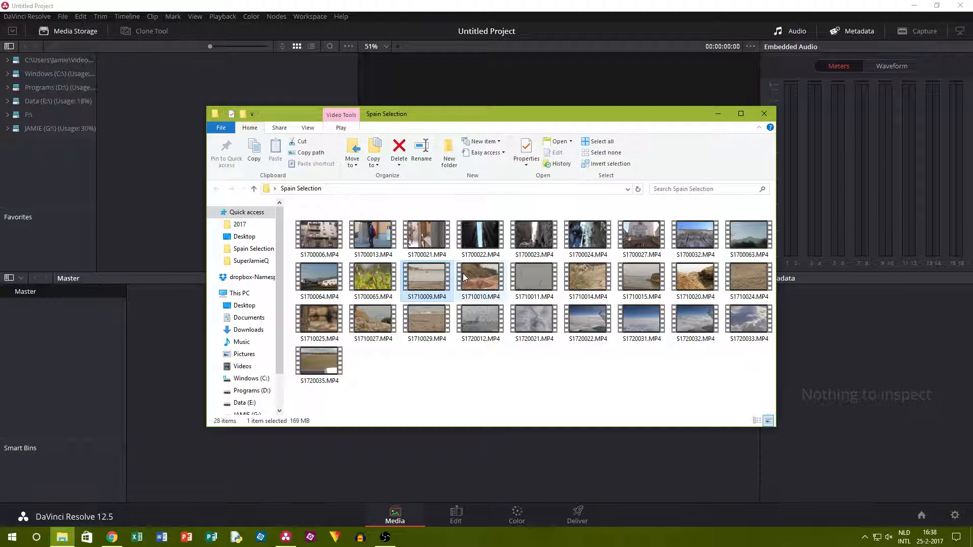
ctrl+click(468, 275)
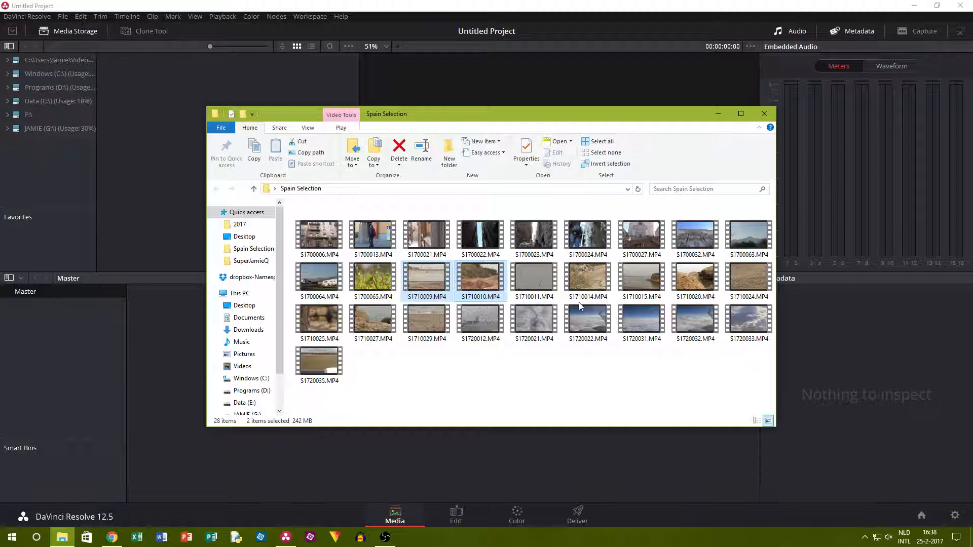
ctrl+click(593, 276)
ctrl+click(736, 280)
ctrl+click(321, 320)
ctrl+click(384, 323)
ctrl+click(418, 321)
drag(439, 321, 418, 484)
click(573, 314)
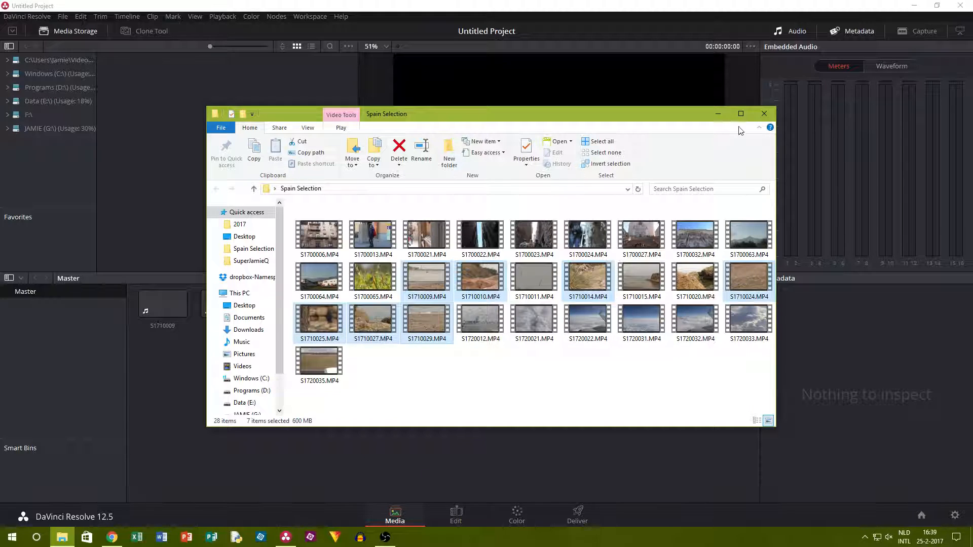
click(718, 114)
Place all the imported clips on a new timeline and switch to the Color page.
click(455, 514)
drag(198, 272, 321, 422)
click(511, 518)
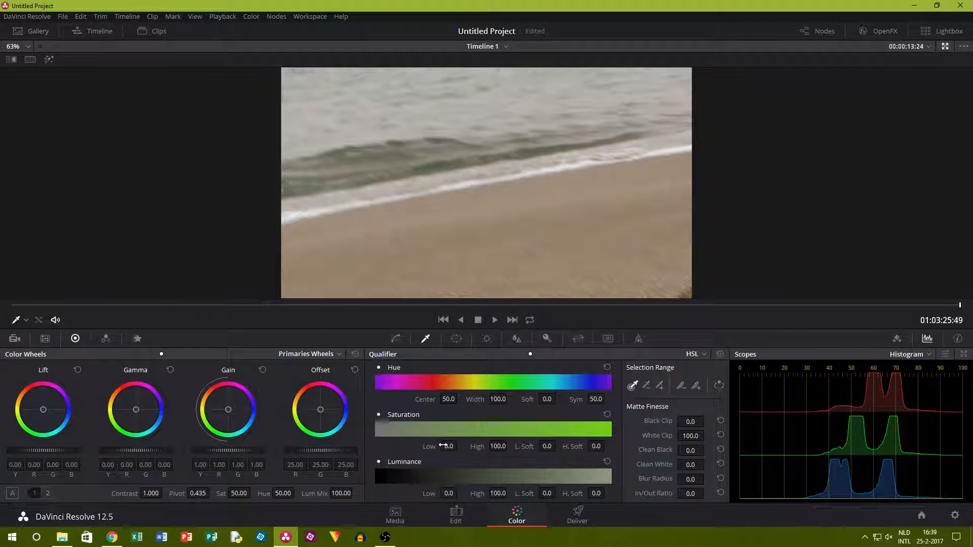
Select the first clip of the timeline for grading and show its node graph beside the viewer.
drag(944, 305, 13, 304)
click(153, 35)
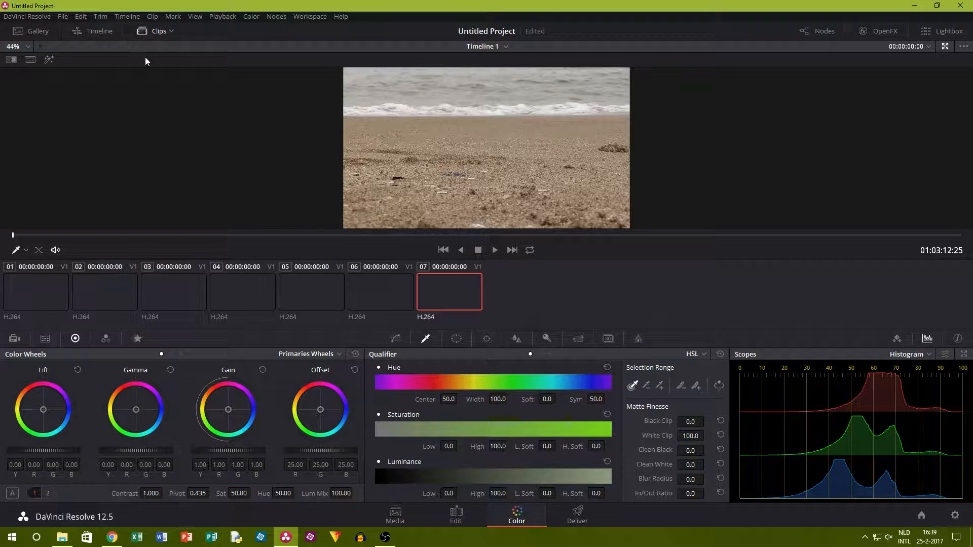
click(33, 300)
click(162, 40)
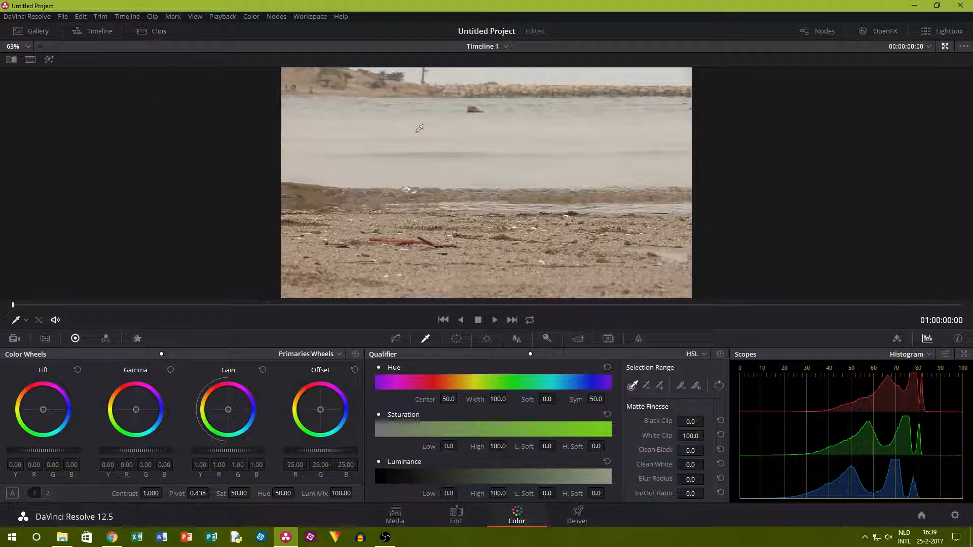
click(817, 30)
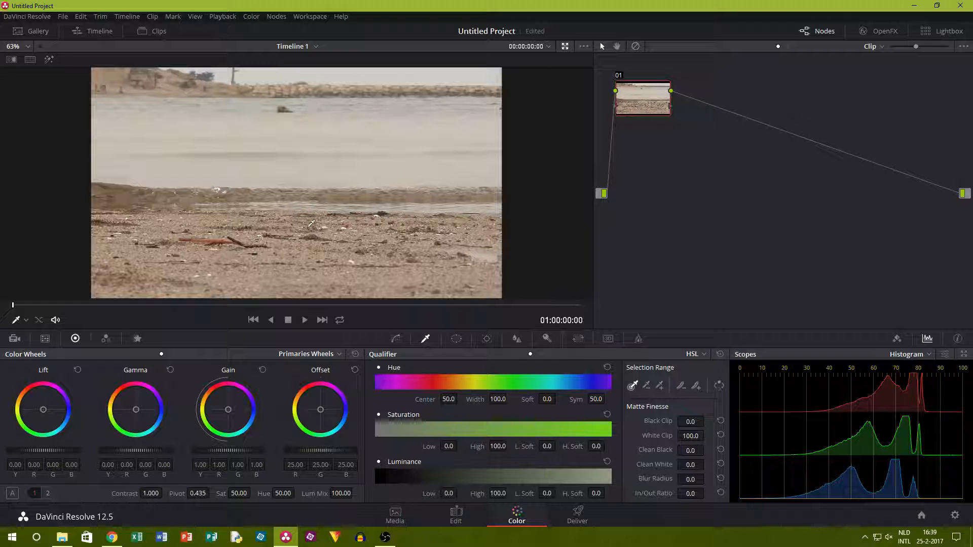
scroll(294, 204, up, 3)
scroll(363, 202, down, 5)
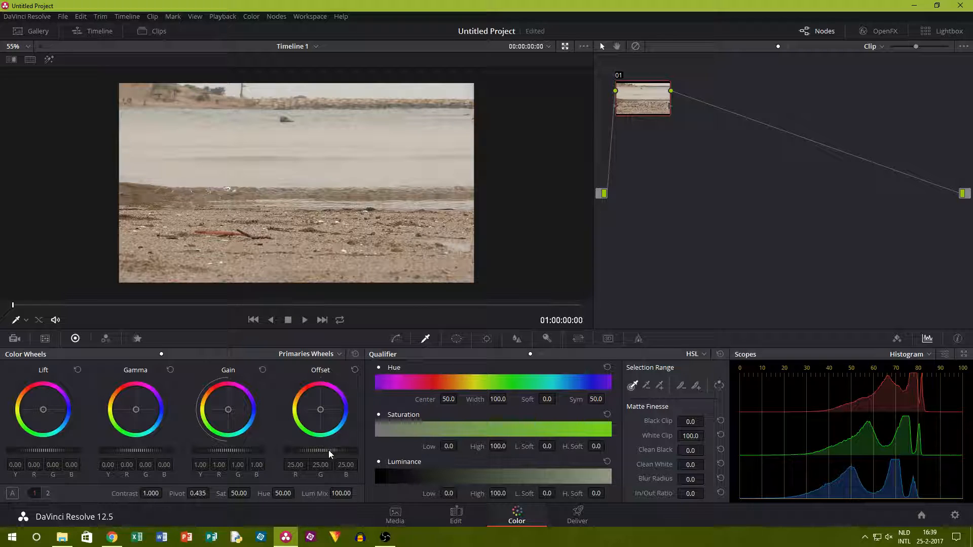
Try grading the first clip with offset 21.80, gain 0.96, and log highlight 0.14, midtone -0.26 and shadow -0.33, checking another frame.
mouse_move(320, 451)
mouse_down()
mouse_move(284, 451)
mouse_move(314, 451)
mouse_up()
drag(226, 454, 250, 456)
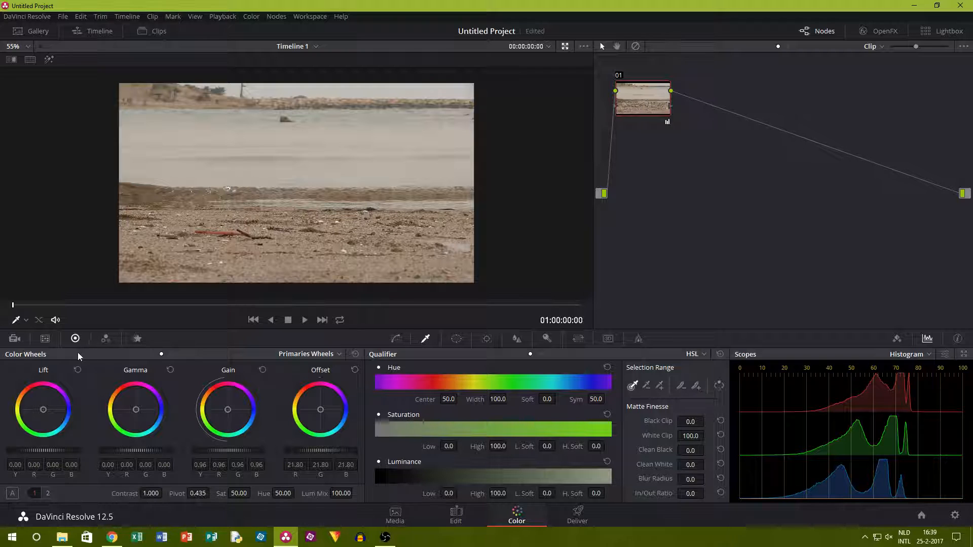
click(181, 353)
drag(219, 451, 227, 451)
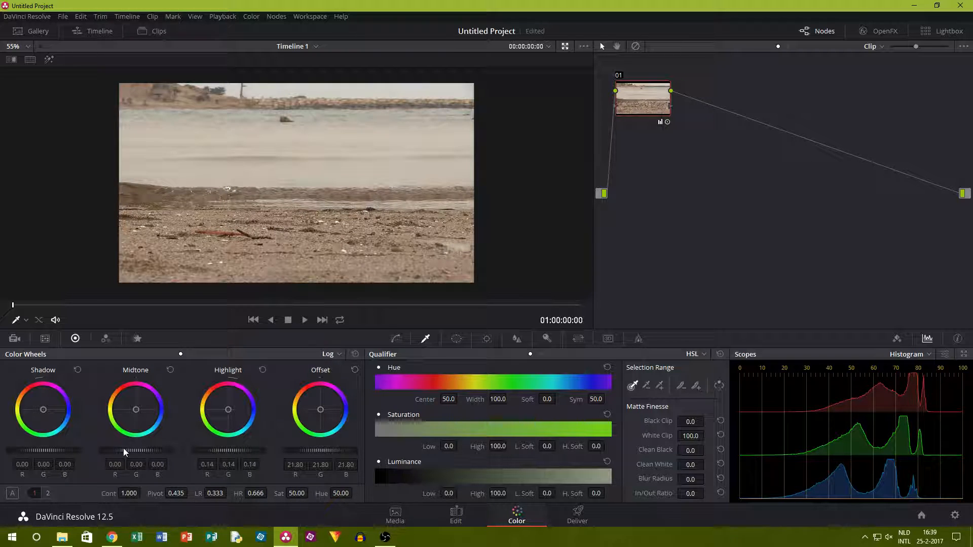
drag(136, 451, 120, 451)
drag(35, 450, 18, 450)
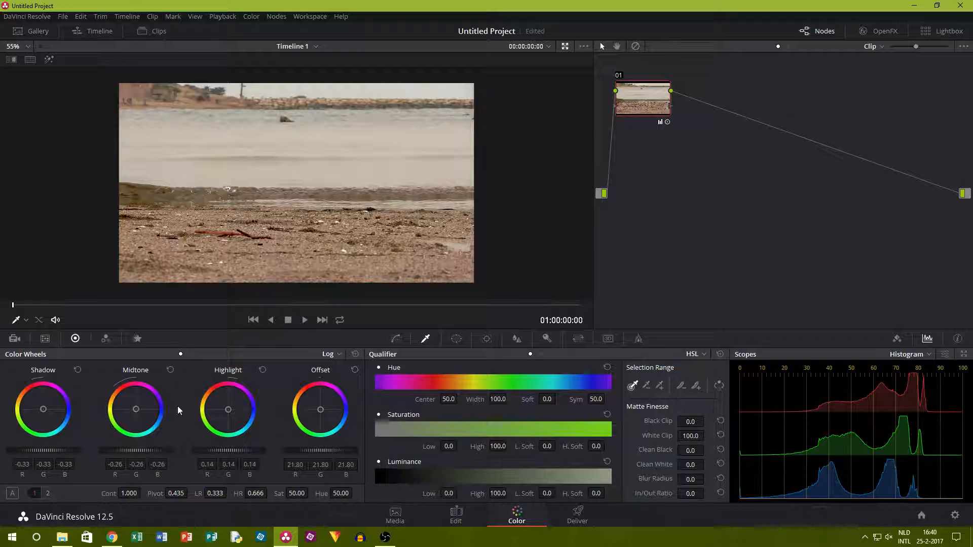
drag(13, 305, 306, 325)
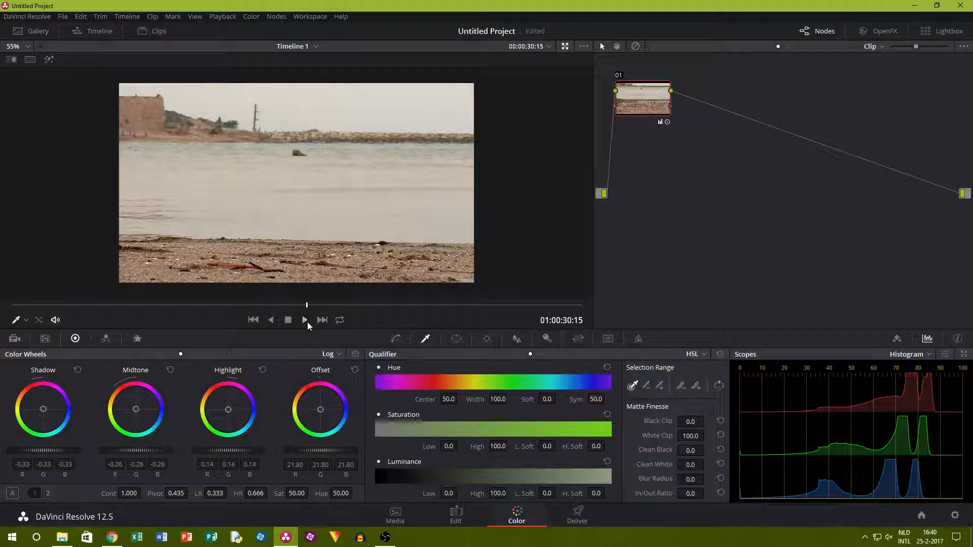
Undo all the color wheel adjustments made on the first node.
key(ctrl+z)
key(ctrl+z)
key(ctrl+z)
key(ctrl+z)
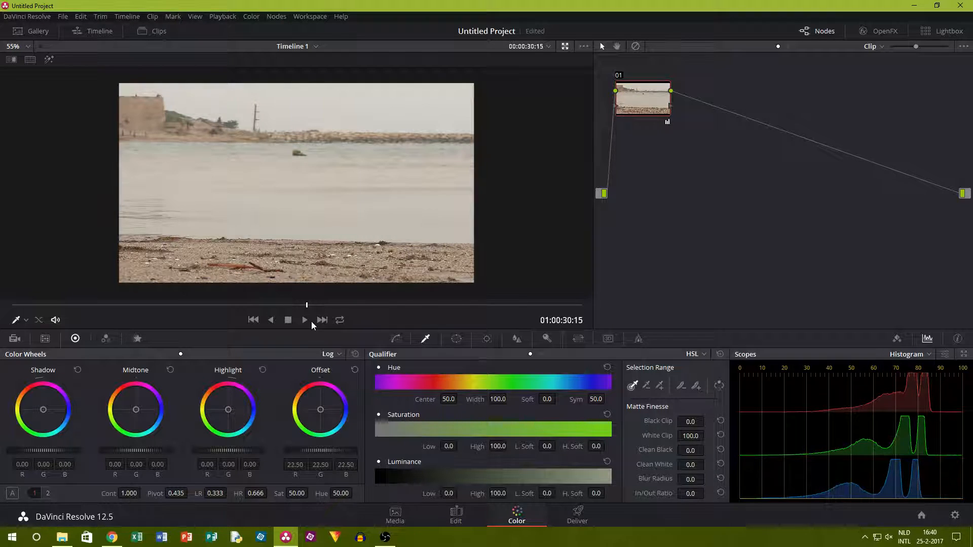
Add a parallel node to the first node of the clip.
right_click(645, 103)
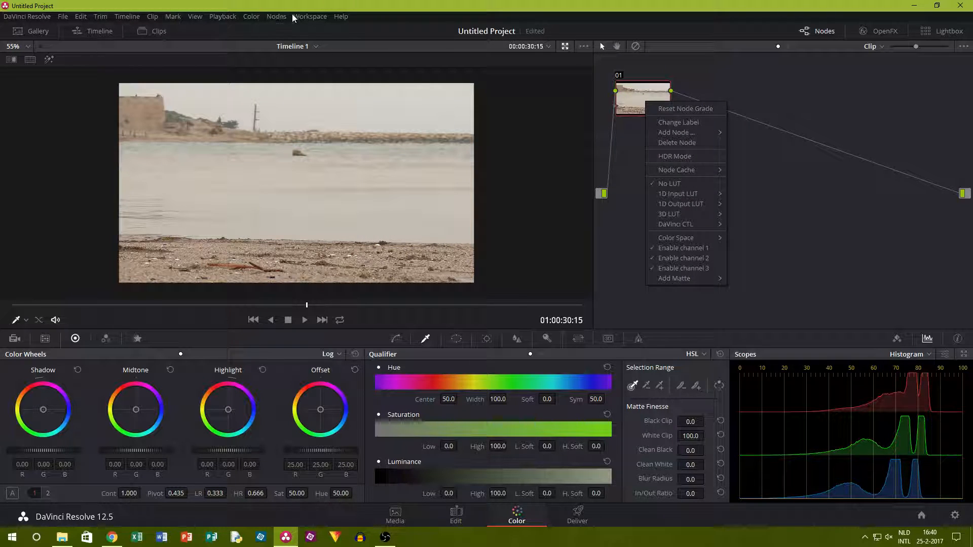
click(278, 17)
mouse_move(310, 16)
mouse_move(277, 16)
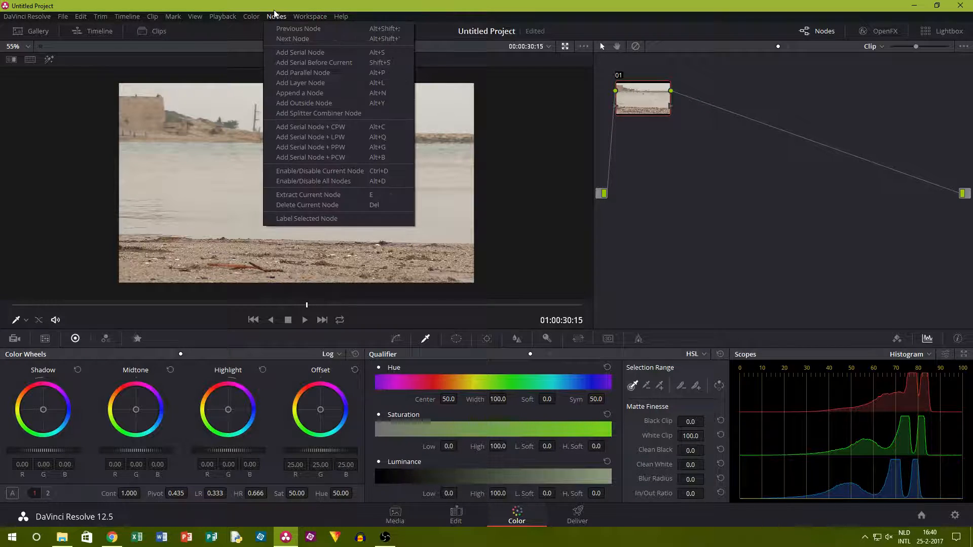
click(304, 71)
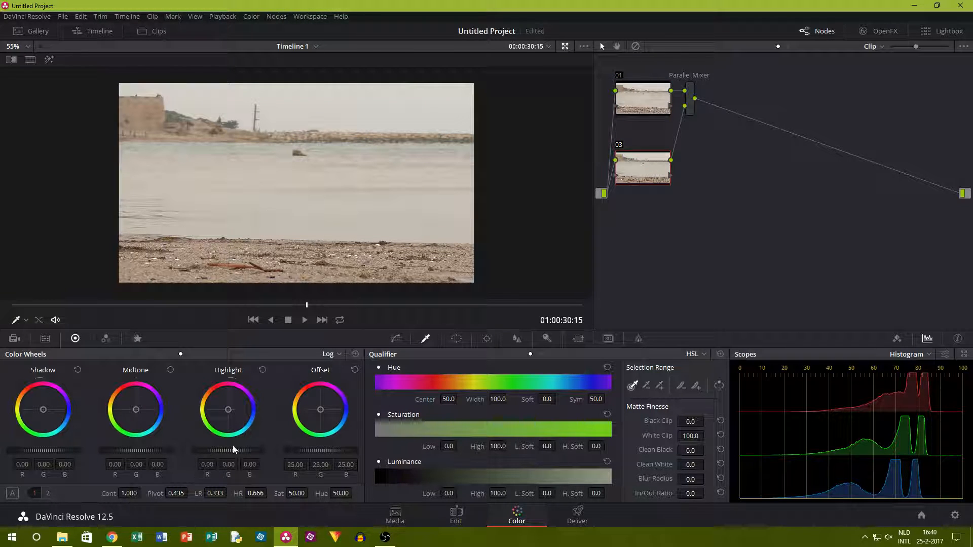
Grade the new parallel node with offset about 21.75, log highlight 0.08 and log shadow -0.59.
click(161, 355)
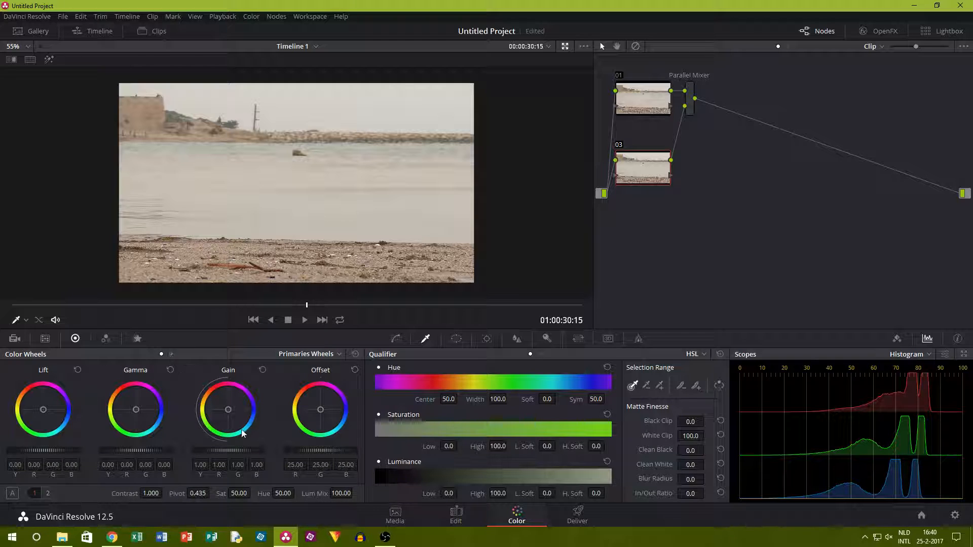
drag(315, 452, 294, 453)
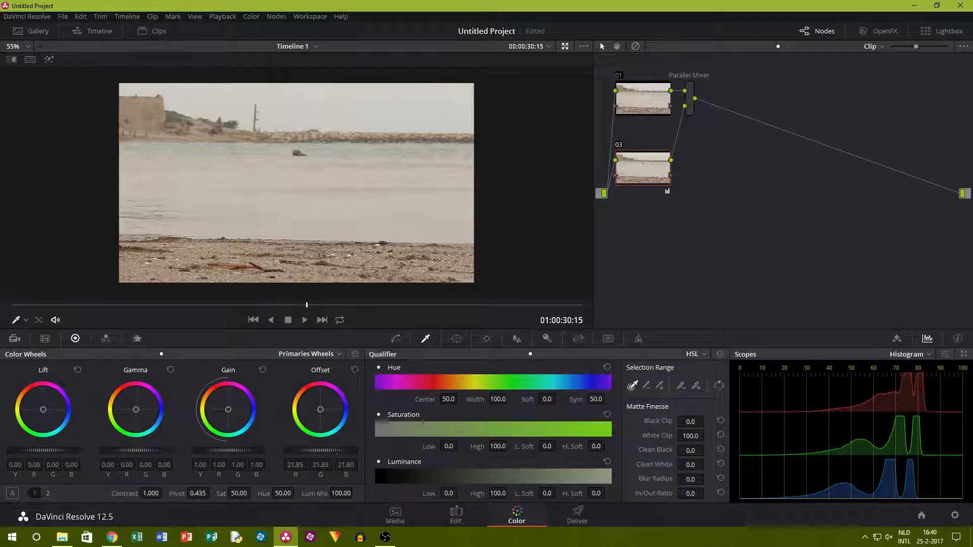
click(182, 353)
drag(231, 450, 244, 450)
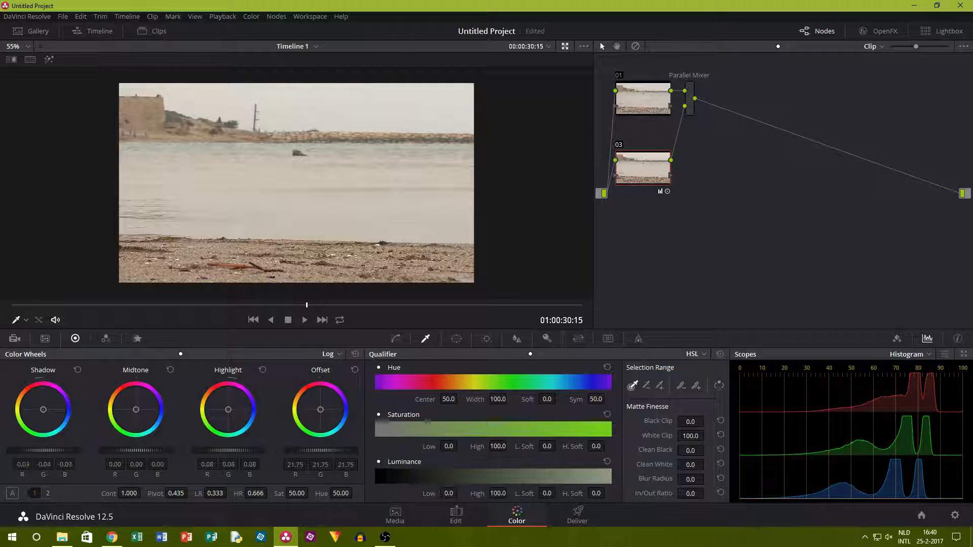
drag(43, 450, 35, 450)
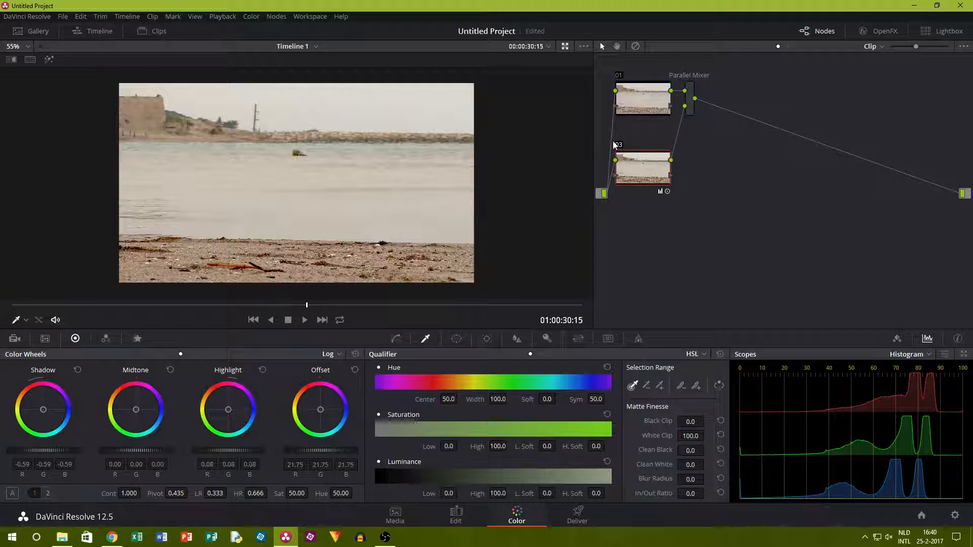
Toggle the graded parallel node off and on to compare the picture with and without its correction.
key(ctrl+d)
key(ctrl+d)
key(ctrl+d)
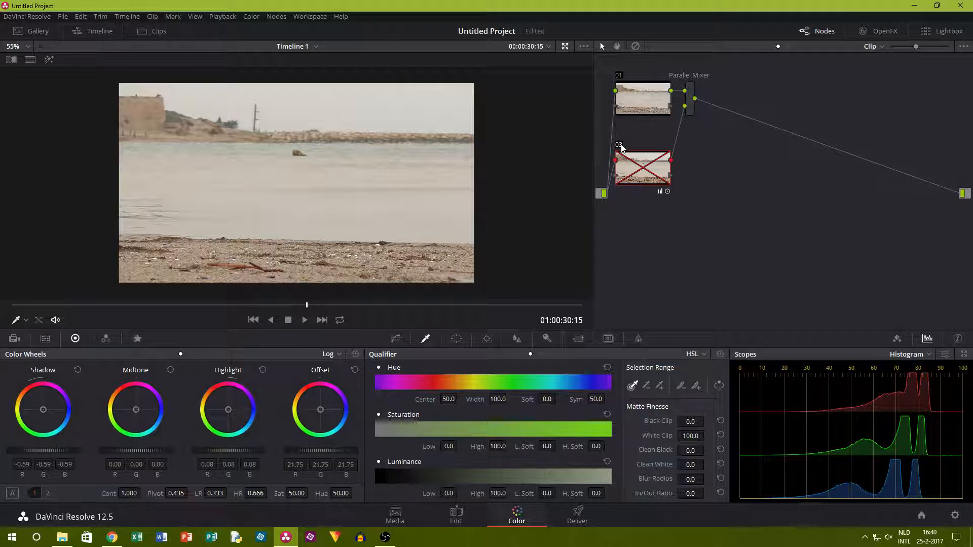
Turn node 03's correction back on and add another parallel node below it.
key(ctrl+d)
key(ctrl+d)
key(ctrl+d)
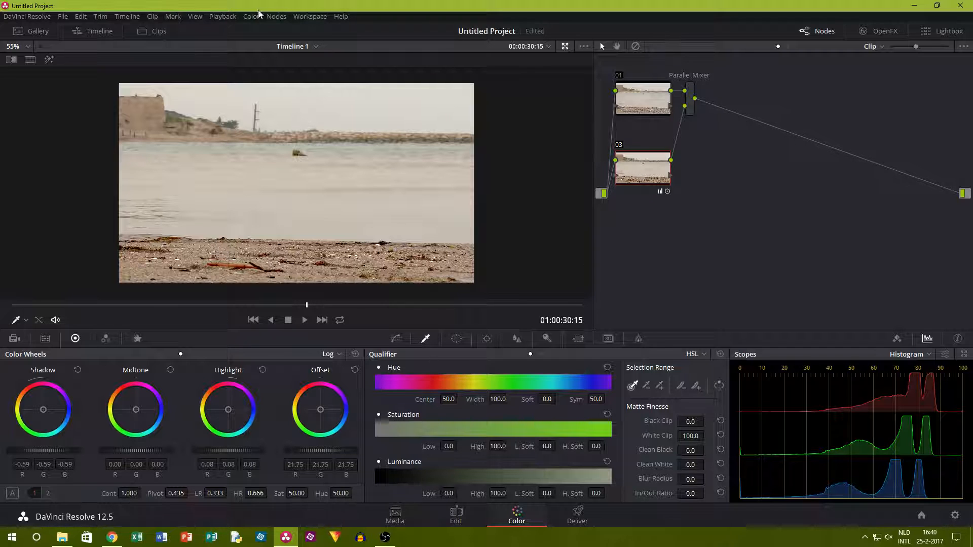
click(276, 16)
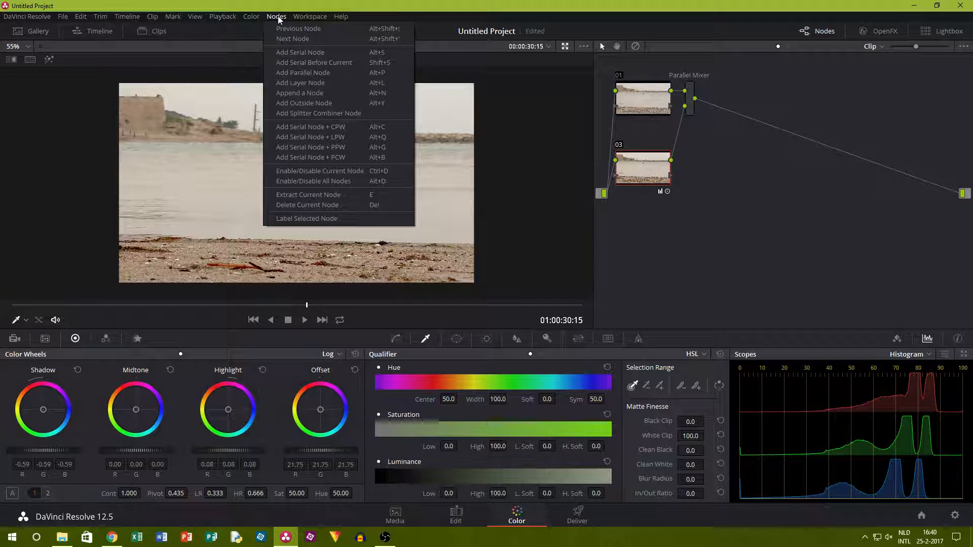
click(325, 84)
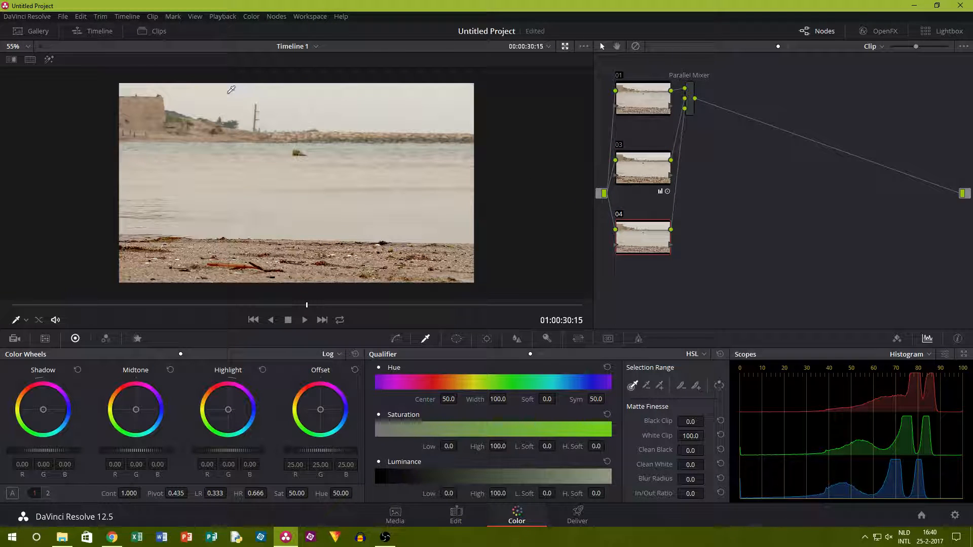
Switch the qualifier to 3D mode and sample the sky and the water with many short strokes across the picture.
click(696, 356)
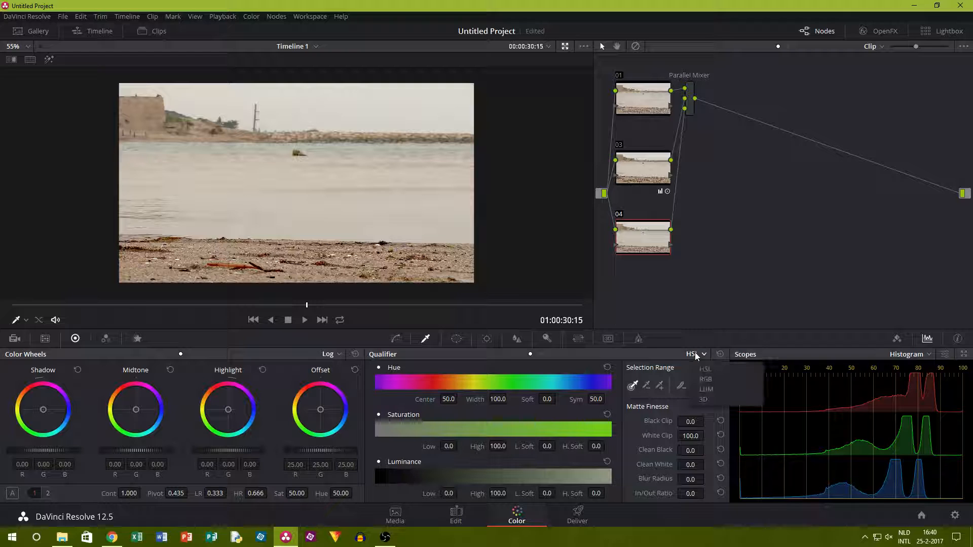
click(704, 400)
drag(250, 99, 268, 99)
drag(291, 100, 325, 114)
drag(345, 118, 388, 96)
drag(408, 95, 436, 111)
drag(446, 109, 458, 97)
drag(179, 172, 184, 174)
drag(225, 193, 231, 199)
drag(248, 218, 313, 211)
mouse_move(323, 188)
mouse_down()
mouse_move(322, 206)
mouse_move(338, 177)
mouse_up()
drag(355, 185, 365, 199)
drag(379, 206, 395, 209)
drag(394, 163, 401, 162)
drag(394, 173, 389, 176)
drag(411, 209, 411, 213)
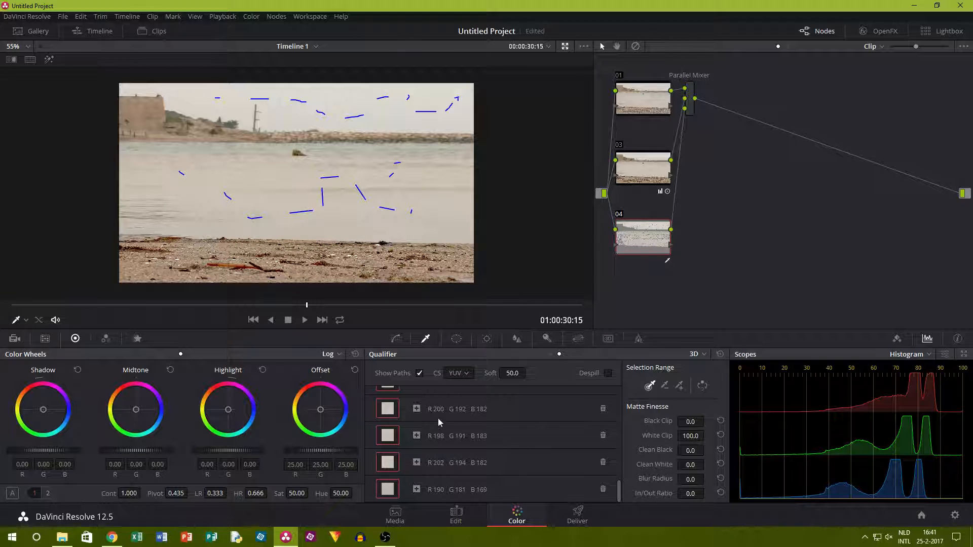
Try a strong orange offset tint and a lower overall offset on the qualified sky and water, undoing each.
drag(323, 416, 300, 389)
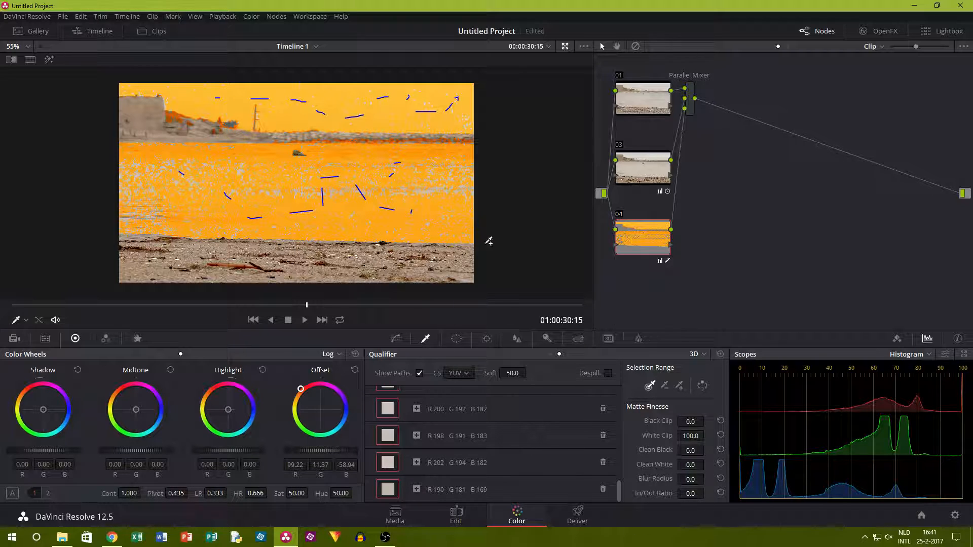
key(ctrl+z)
key(ctrl+z)
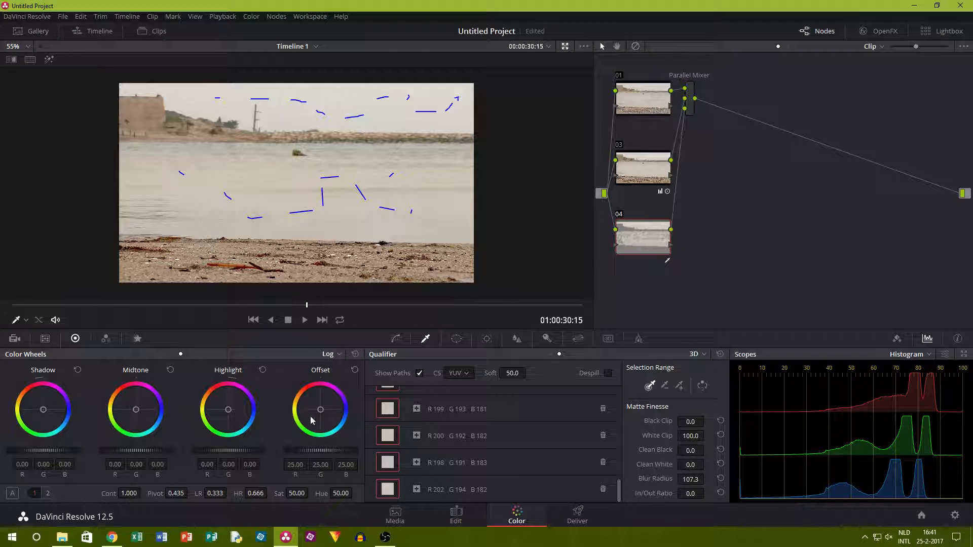
mouse_move(312, 453)
mouse_down()
mouse_move(339, 453)
mouse_move(286, 453)
mouse_move(305, 453)
mouse_up()
key(ctrl+z)
Toggle nodes 04 and 03 off and on to compare their effect on the picture.
click(621, 219)
click(621, 219)
click(619, 146)
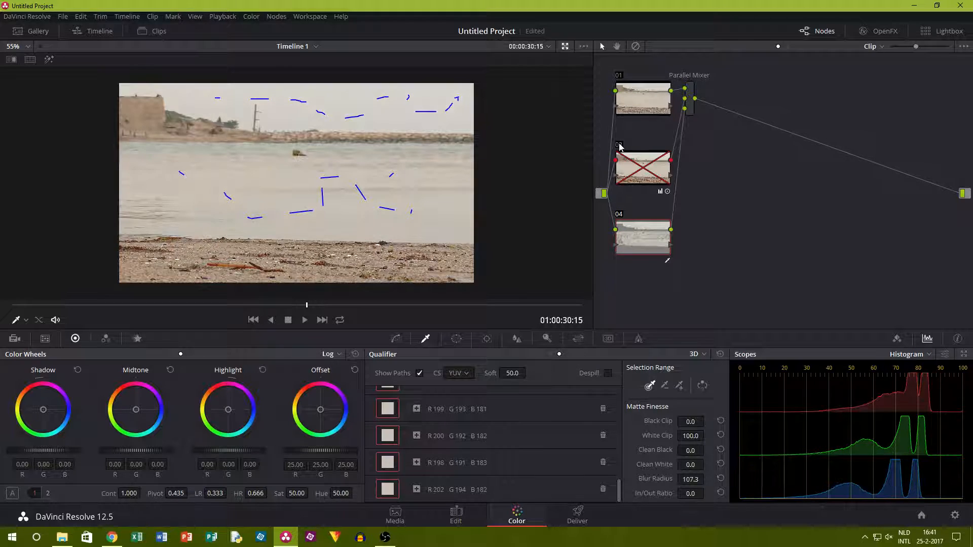
click(619, 146)
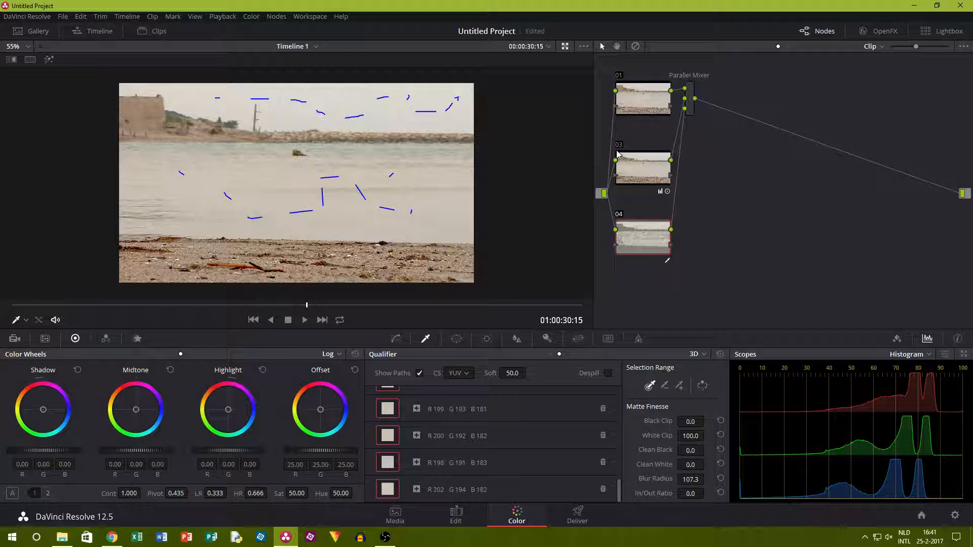
Set node 04's offset to about R 23.61, G 22.82, B 25.68 and compare the picture with the node off and on.
click(173, 355)
click(163, 354)
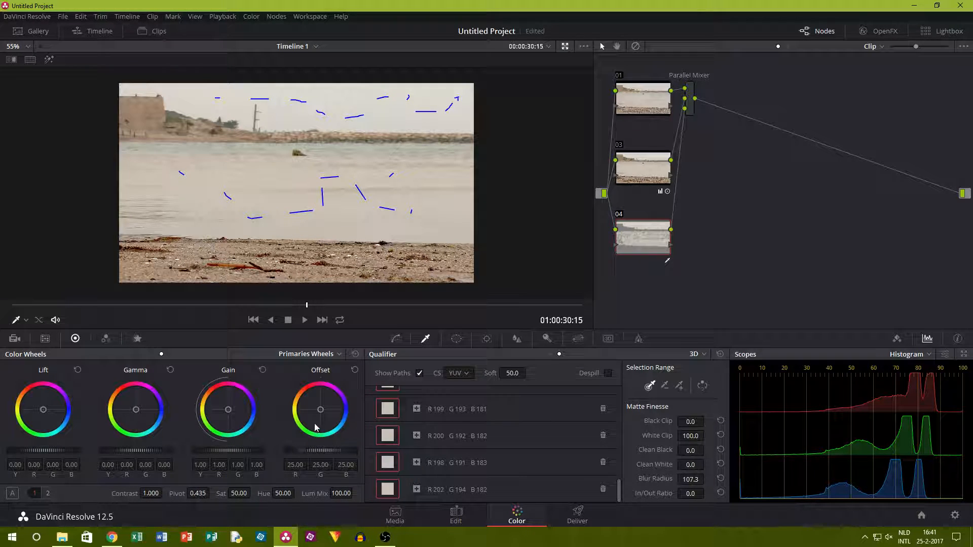
drag(320, 411, 321, 410)
drag(321, 452, 313, 452)
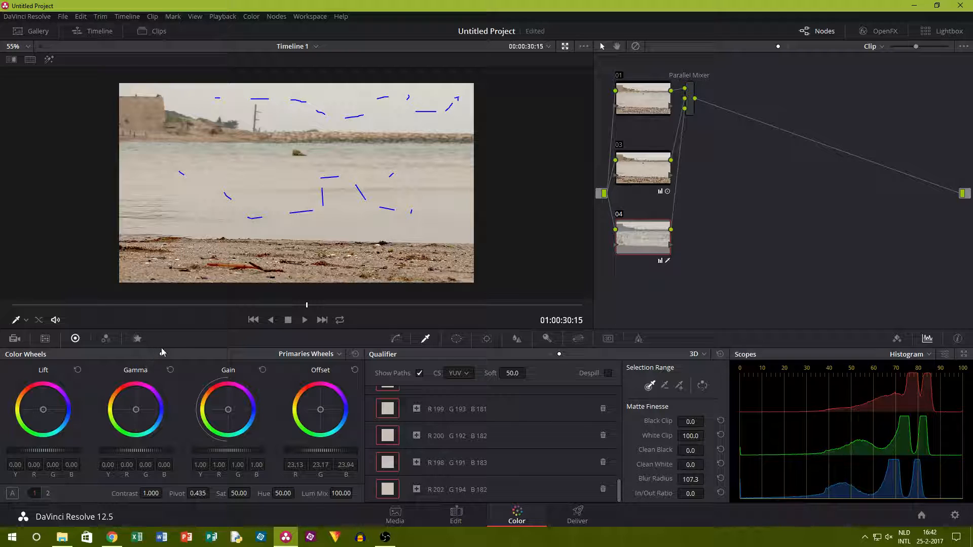
click(171, 352)
click(181, 354)
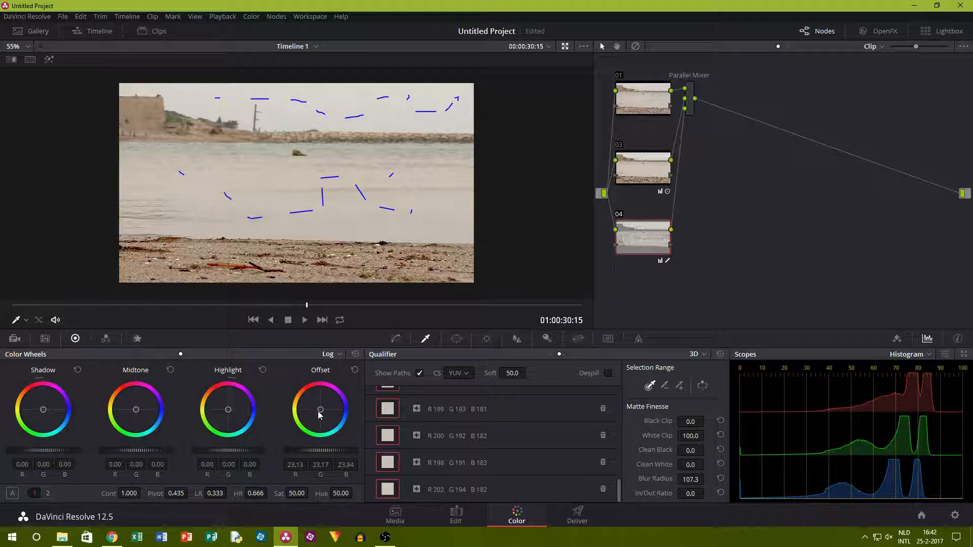
drag(322, 408, 321, 409)
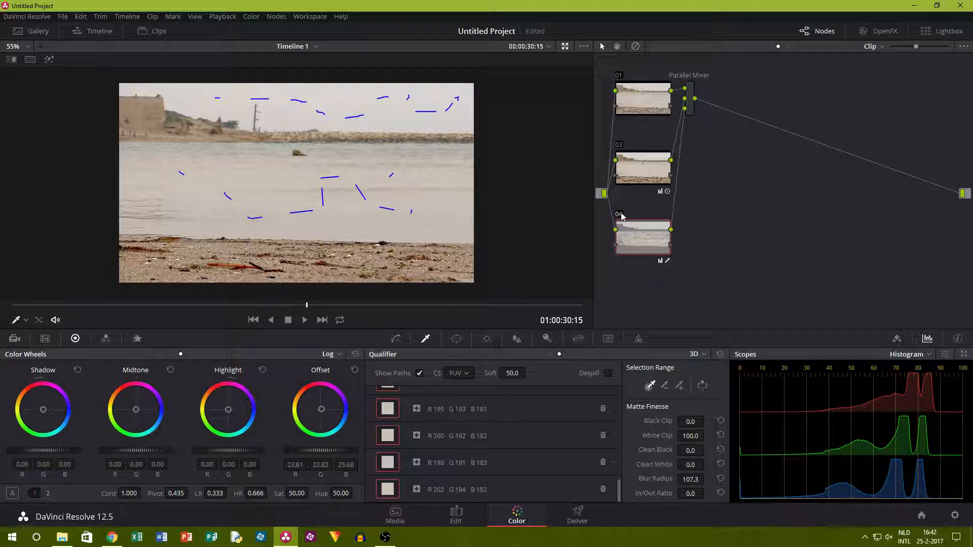
key(ctrl+d)
key(ctrl+d)
Raise node 04's log highlight to about R 0.13, G 0.08, B 0.15 and check it at an earlier frame with the node off and on.
drag(228, 410, 229, 408)
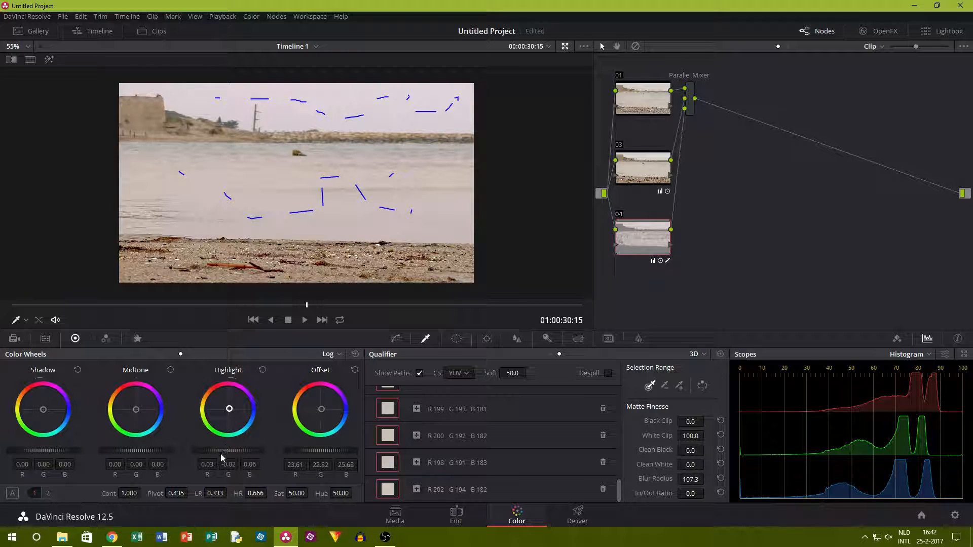
drag(226, 451, 240, 451)
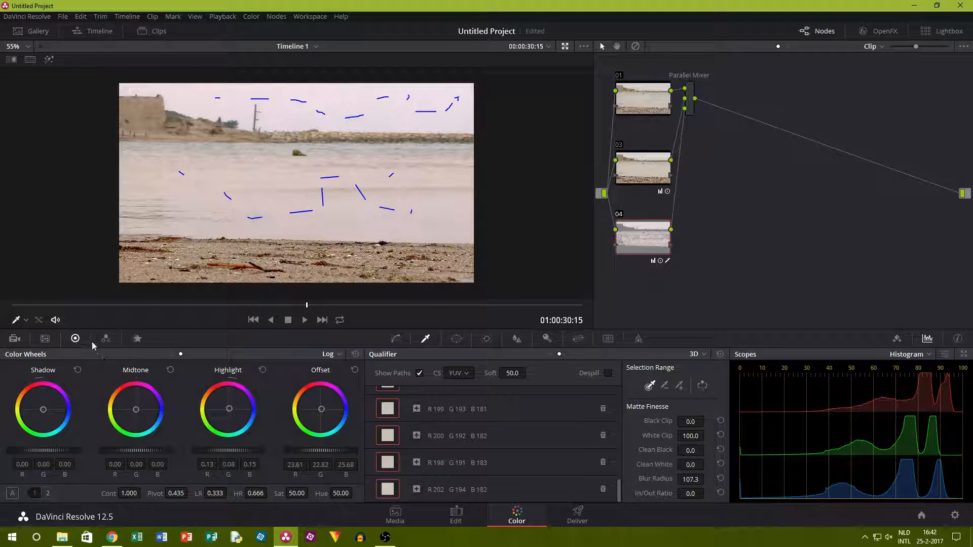
drag(303, 305, 260, 319)
click(617, 217)
click(618, 218)
Go to the breaking wave at 01:00:12:37 and toggle nodes 04 and 03 to compare the grade there.
drag(240, 309, 135, 305)
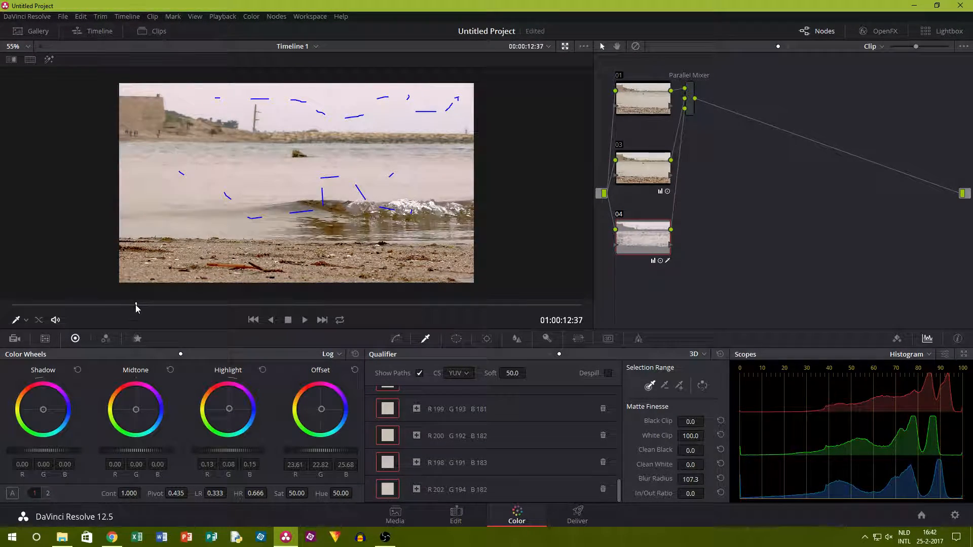
click(621, 218)
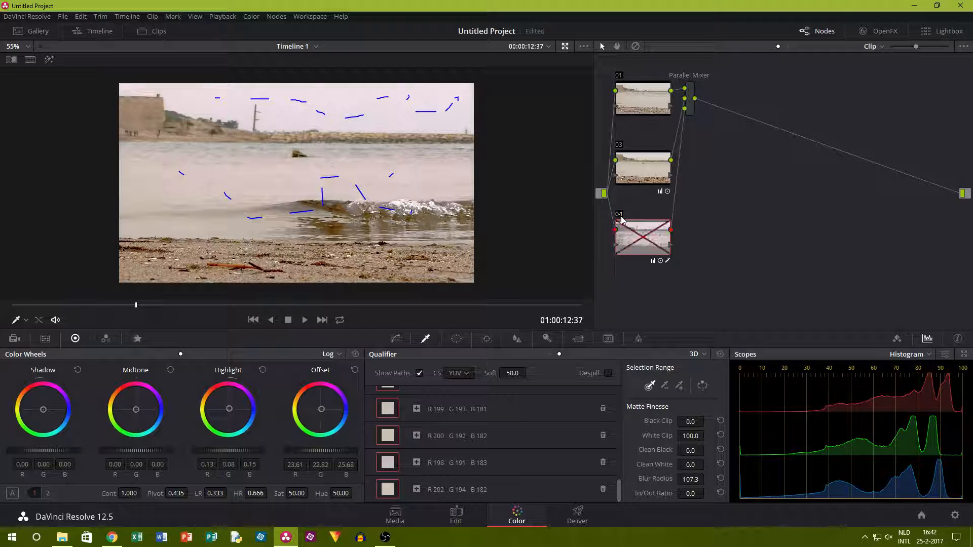
click(620, 147)
click(621, 147)
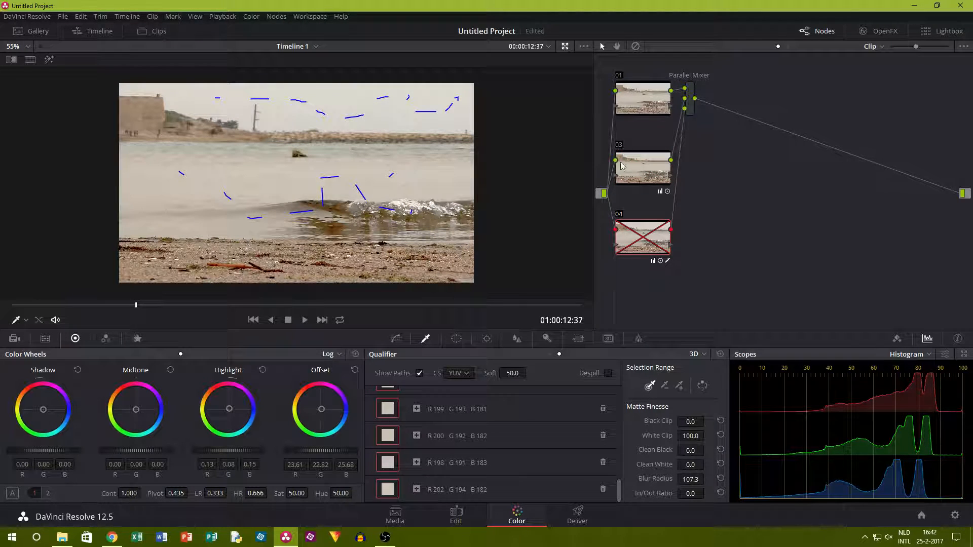
click(620, 217)
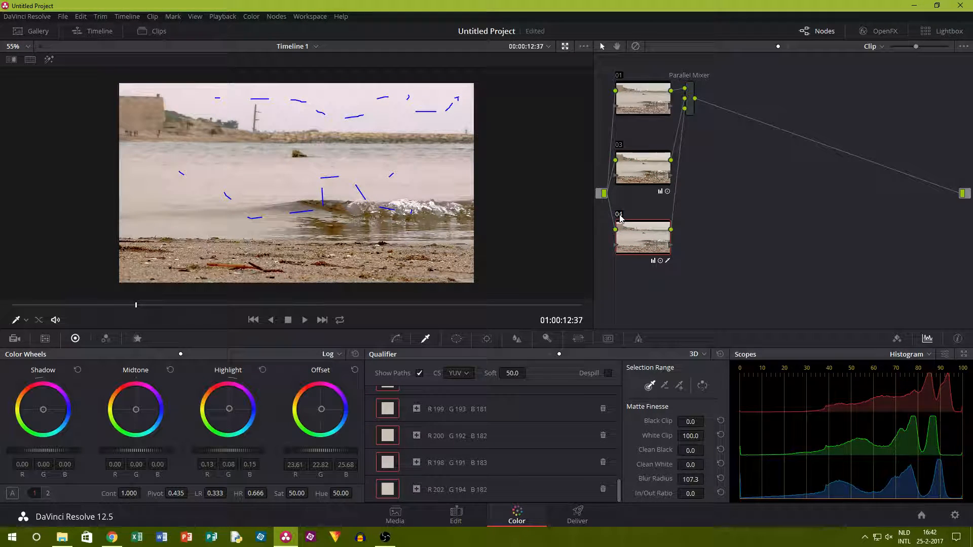
Add another parallel node below node 04 and enable a circular window on it.
click(276, 17)
click(312, 74)
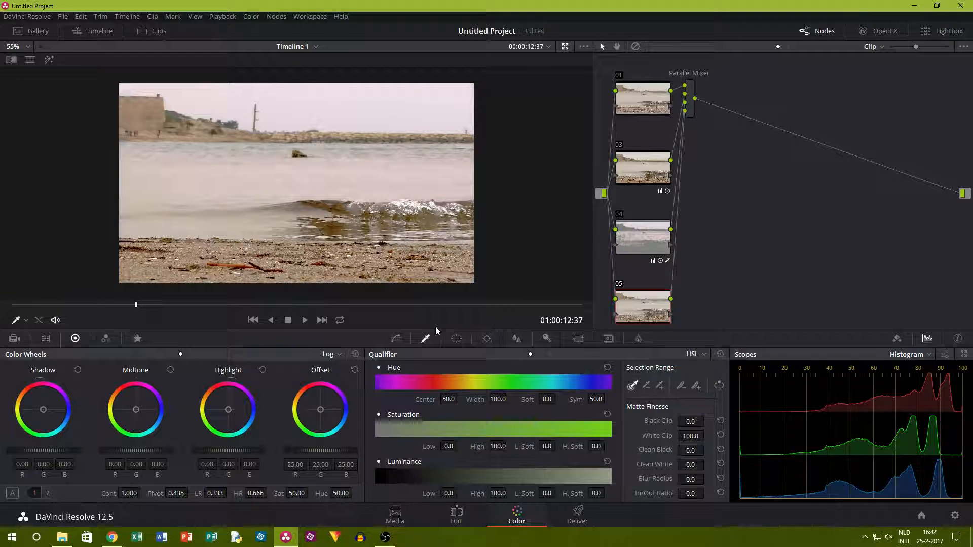
click(456, 340)
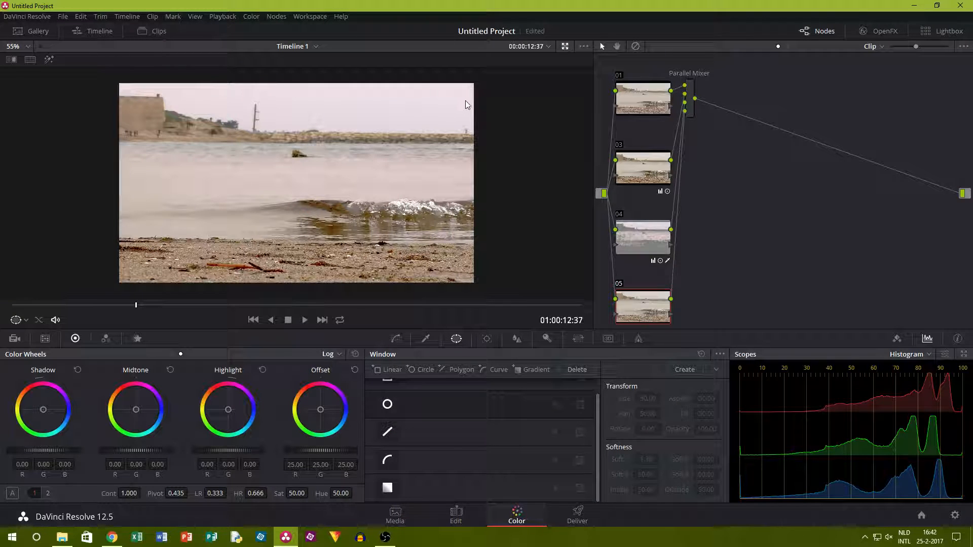
click(388, 404)
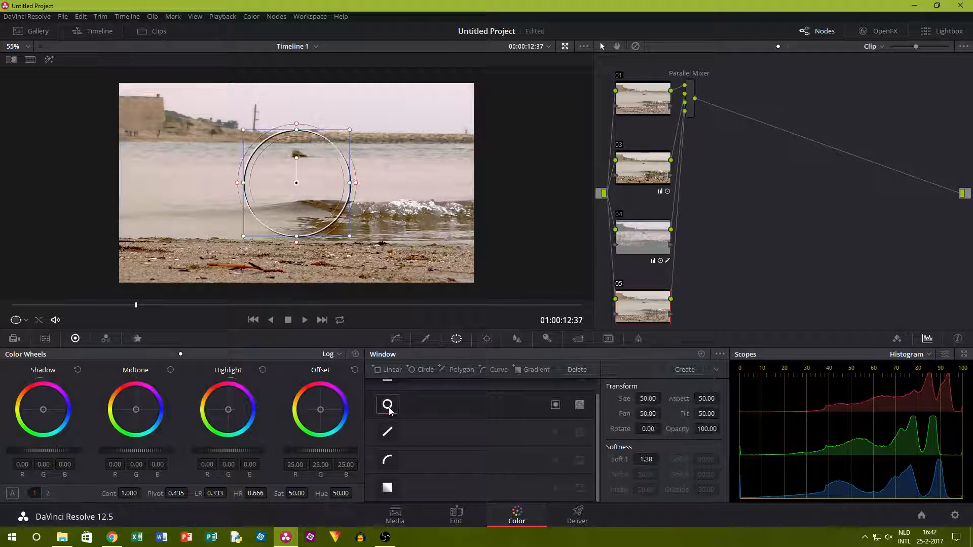
Stretch the circular window into a frame-wide ellipse with size about 64.52, aspect 67.38 and softness 3.67, and invert it.
drag(350, 183, 453, 177)
drag(297, 236, 300, 273)
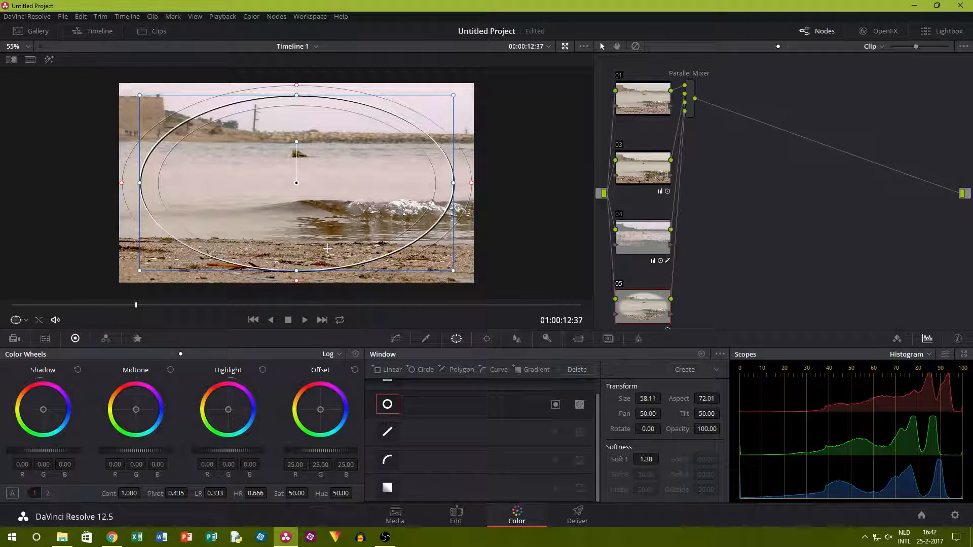
drag(473, 187, 501, 183)
drag(295, 271, 295, 298)
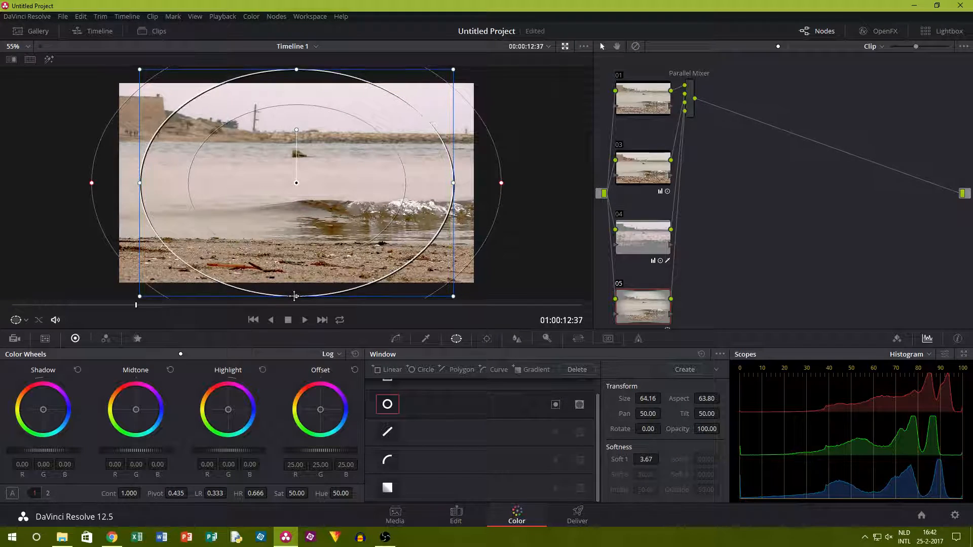
drag(140, 182, 100, 183)
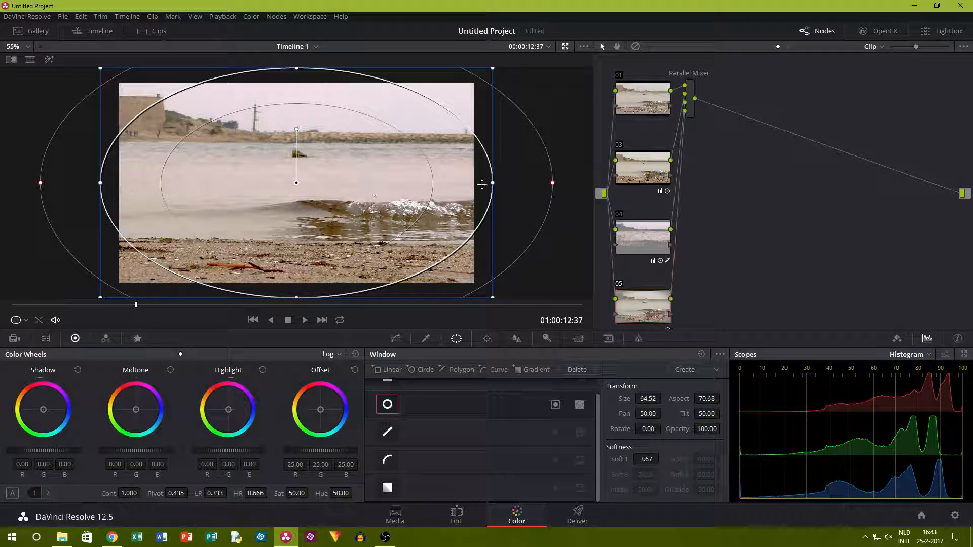
drag(491, 183, 472, 183)
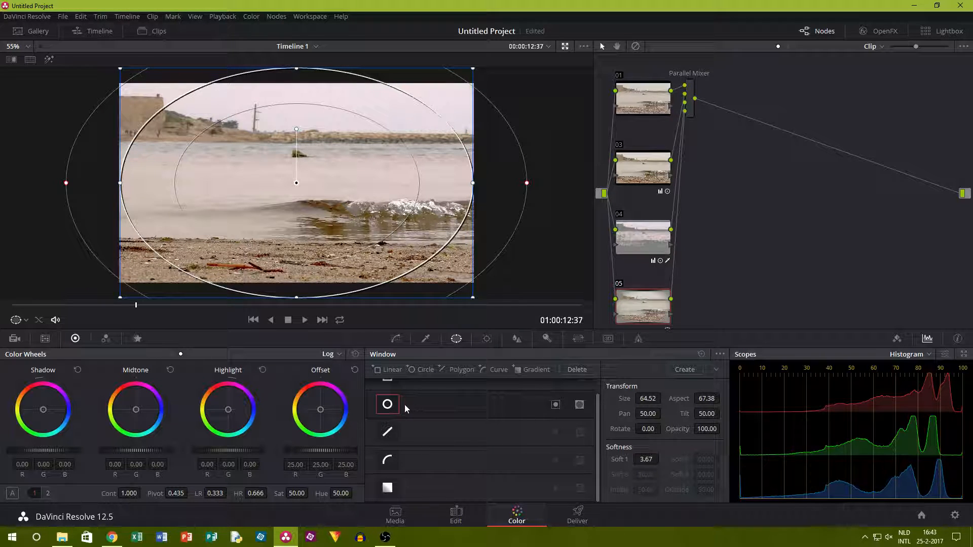
click(556, 405)
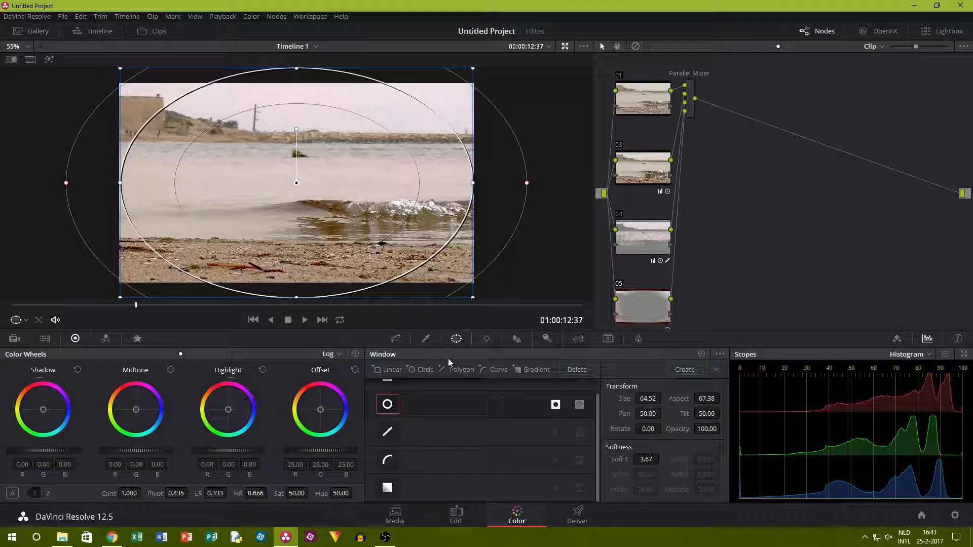
Darken the picture edges with node 05's offset at about -2.75 and compare the node off and on.
drag(327, 450, 281, 450)
click(618, 287)
click(617, 286)
key(alt+Tab)
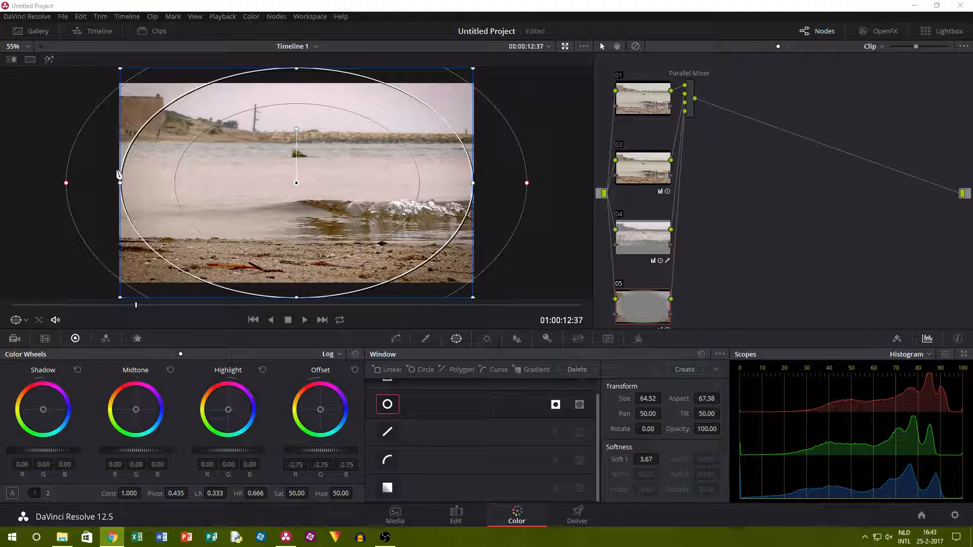
Hide the window outline and toggle nodes 05 and 04 to judge the vignette and the sky and water correction.
click(428, 339)
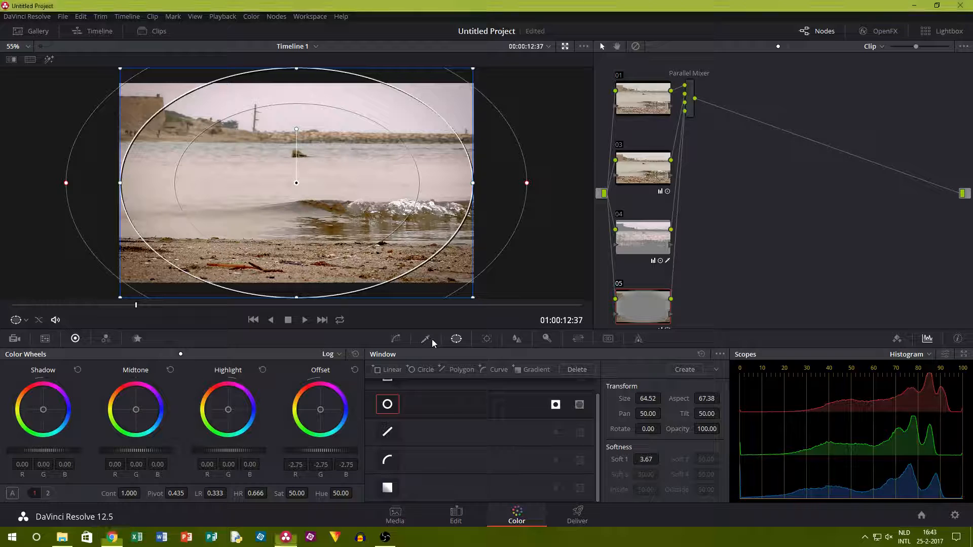
click(405, 340)
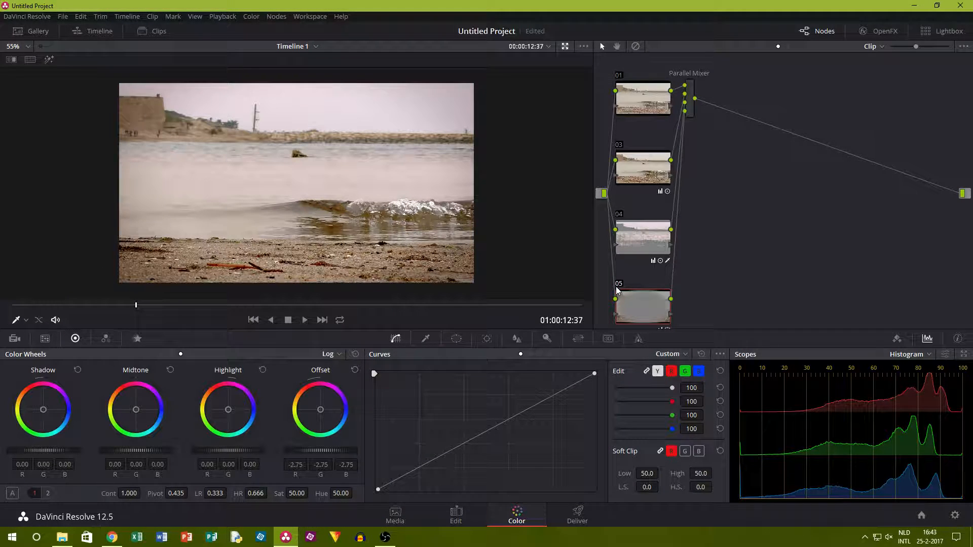
key(ctrl+d)
click(620, 215)
click(619, 215)
click(619, 285)
Soften the vignette by setting node 05's offset to about 4.85 and compare the node off and on.
click(456, 339)
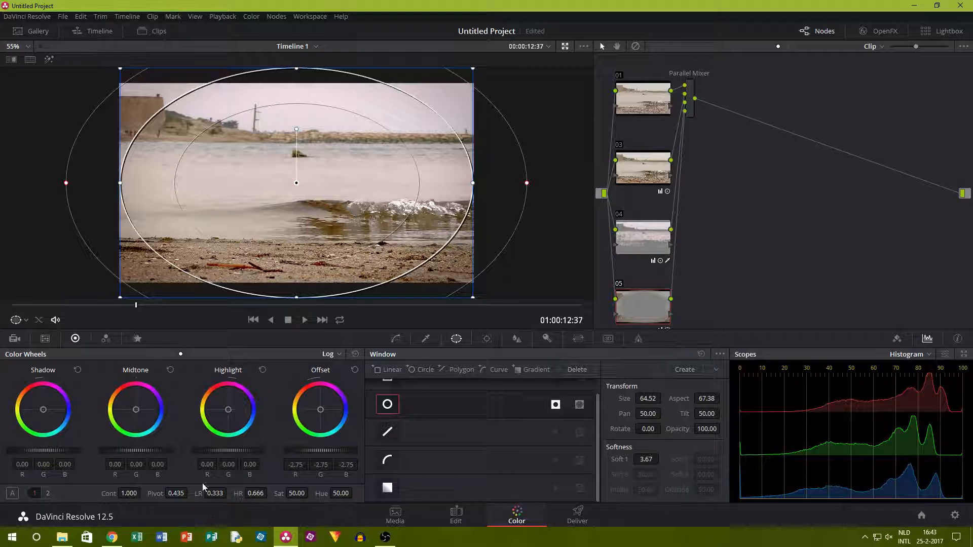
drag(320, 450, 335, 450)
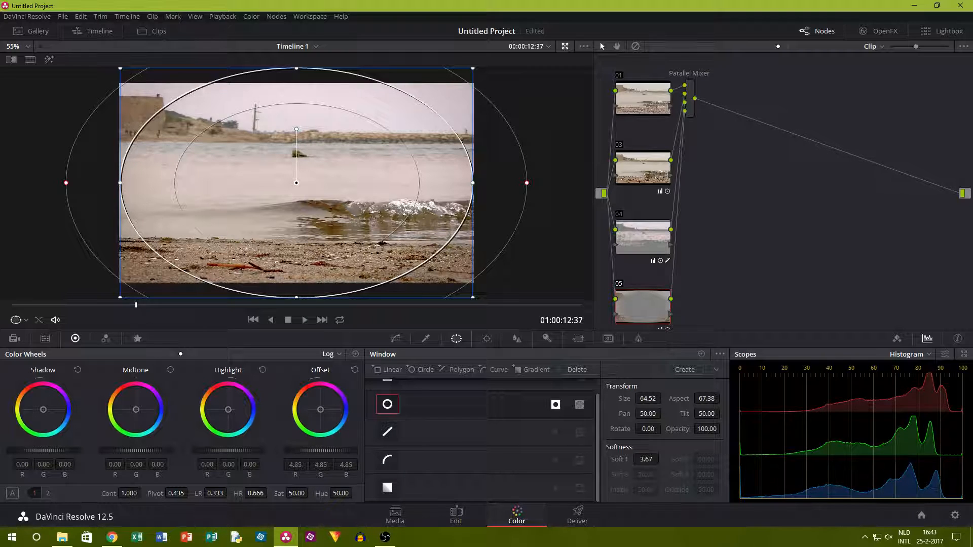
click(619, 286)
click(621, 284)
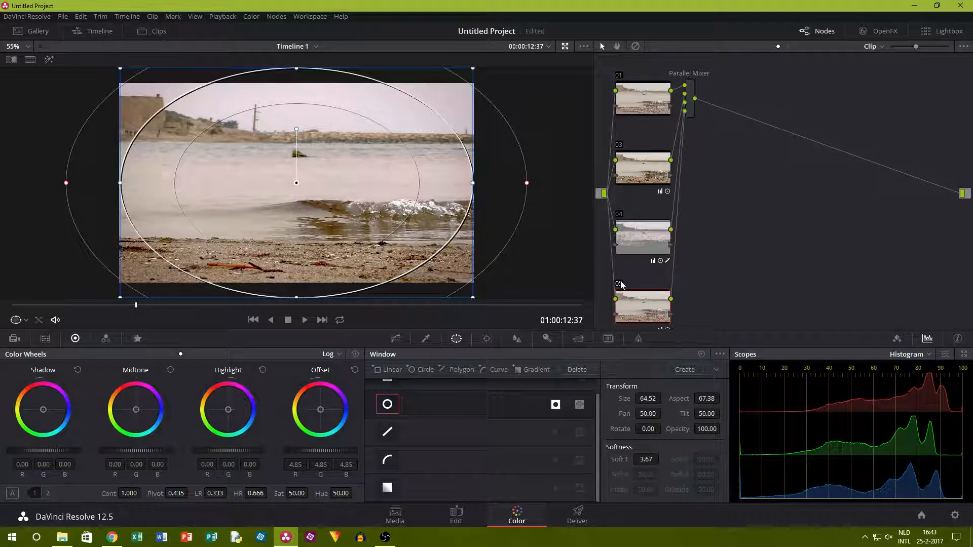
Hide the window outline and disable nodes 05, 04 and 03 to view the picture without their corrections.
click(426, 339)
click(619, 287)
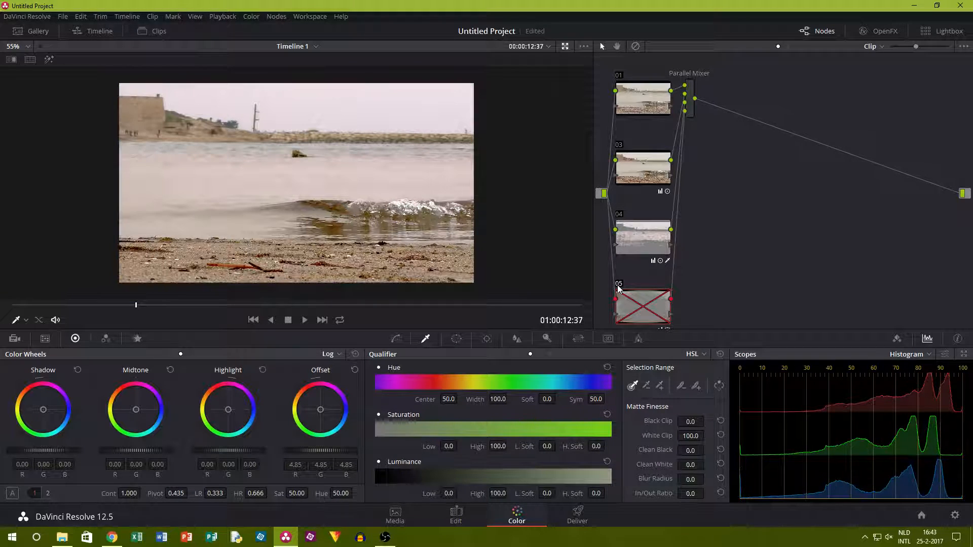
click(618, 215)
click(619, 145)
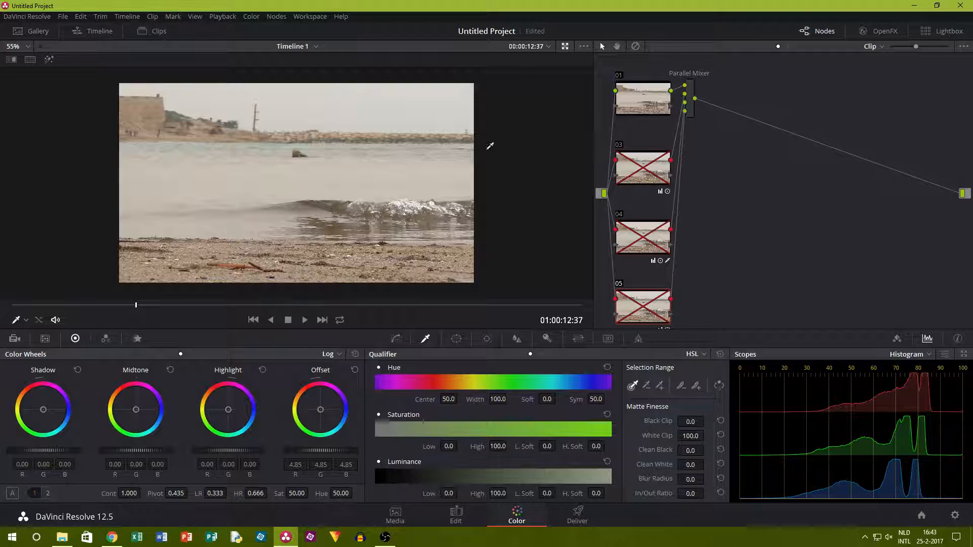
Grab a still of the picture with its corrections off, and re-enable nodes 03, 04 and 05.
right_click(246, 181)
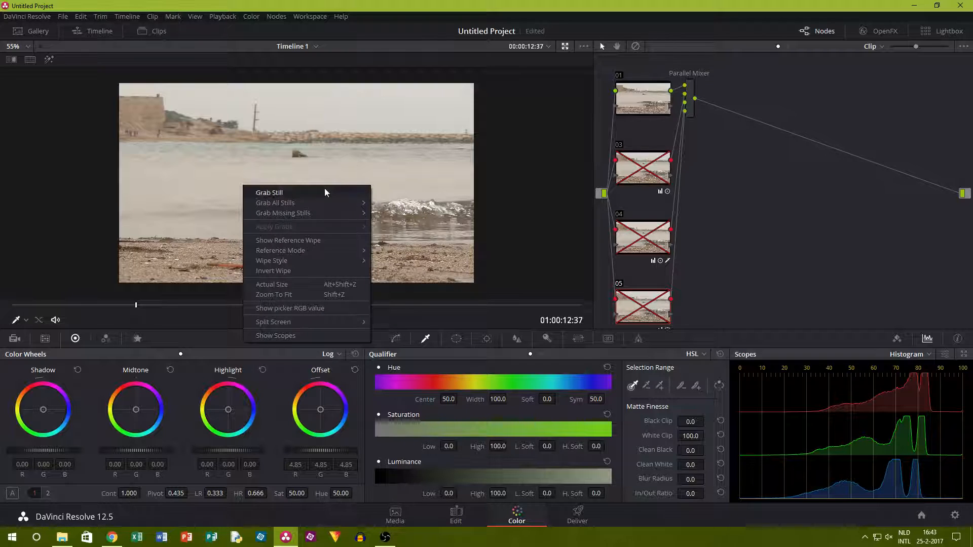
click(324, 189)
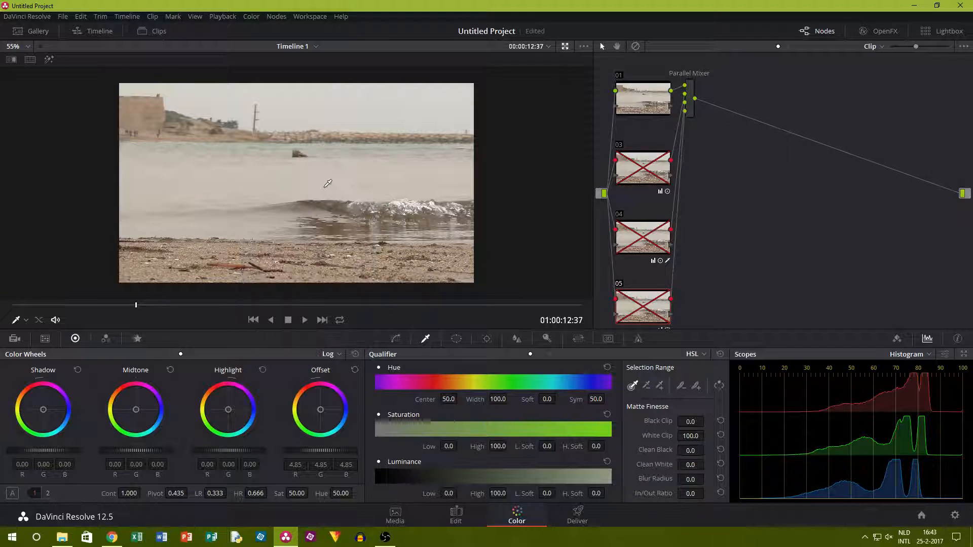
click(621, 144)
click(619, 214)
click(621, 283)
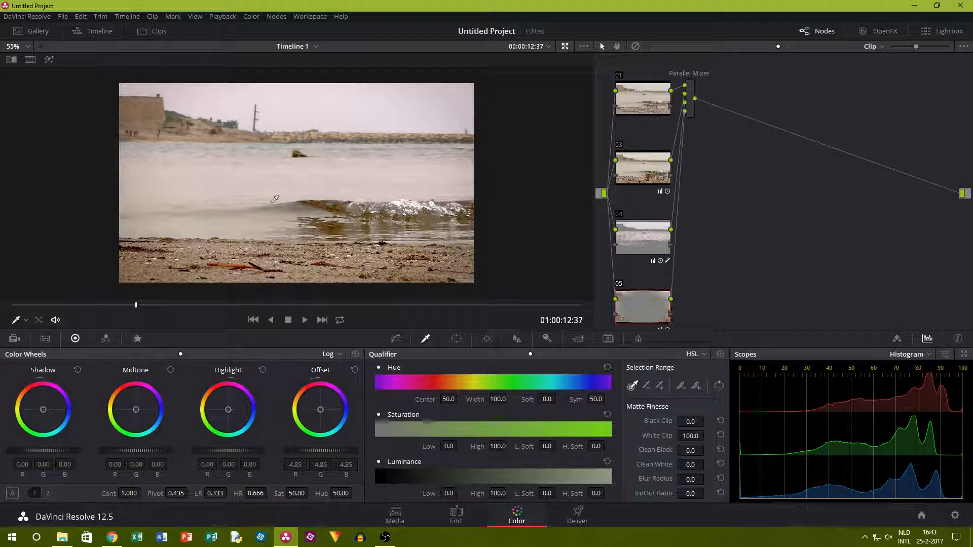
Compare the graded first clip with the grabbed still by sweeping a reference wipe across the whole picture, and hide the wipe.
right_click(278, 201)
click(338, 257)
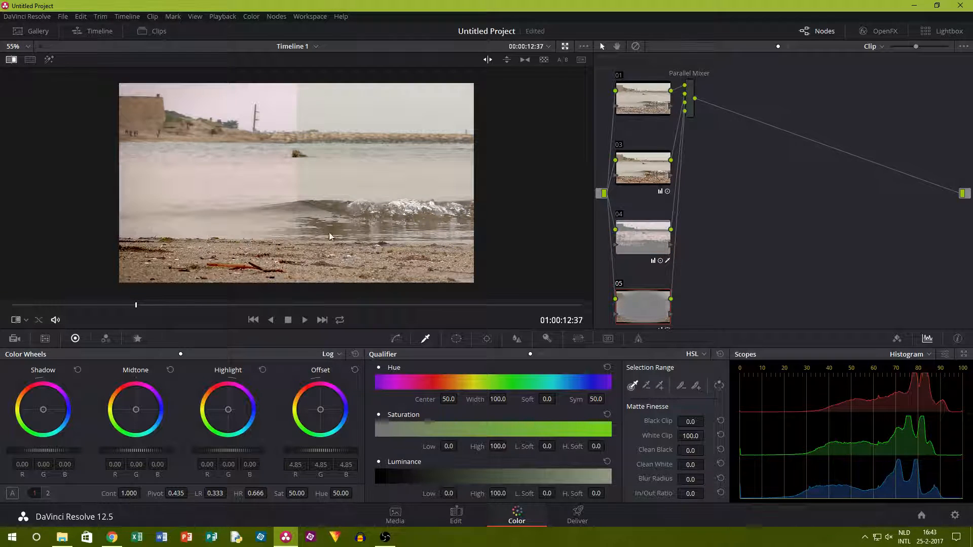
drag(297, 197, 119, 216)
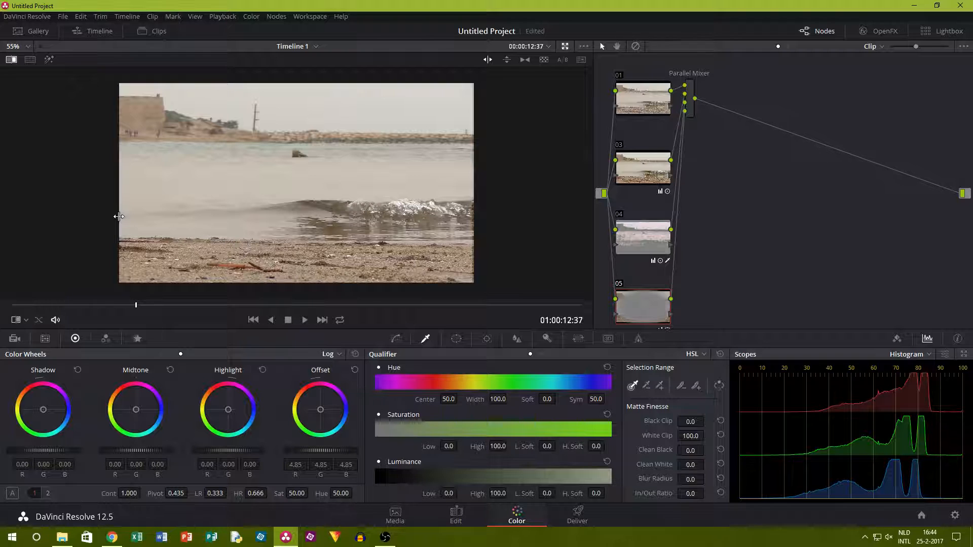
drag(119, 216, 477, 222)
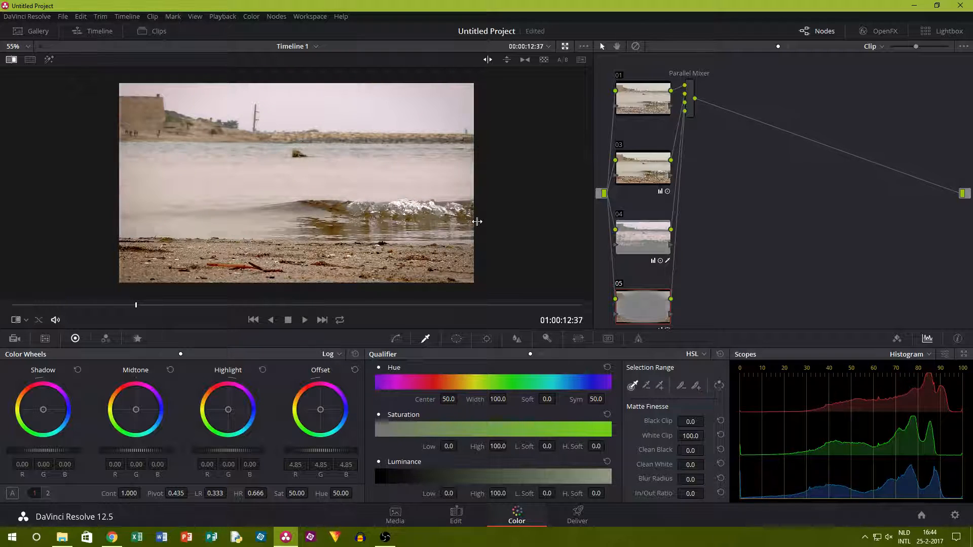
right_click(411, 218)
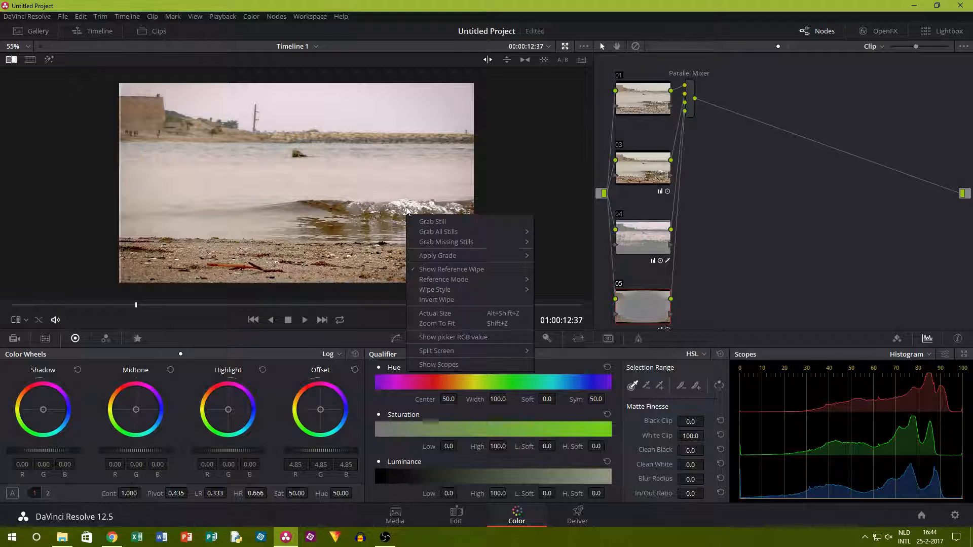
click(441, 269)
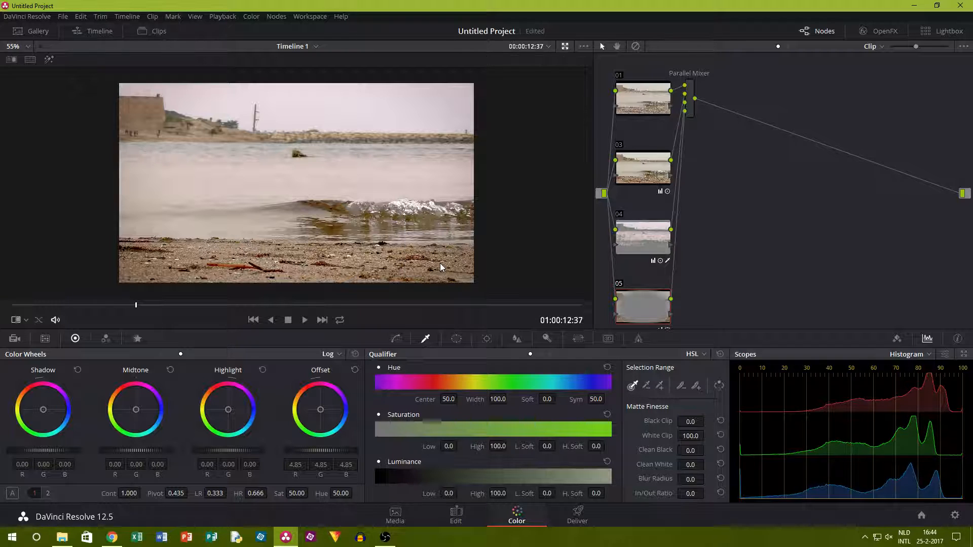
Open clip 02 of the timeline for grading and move the playhead to about 00:00:13:26 in the clip.
click(142, 33)
click(84, 299)
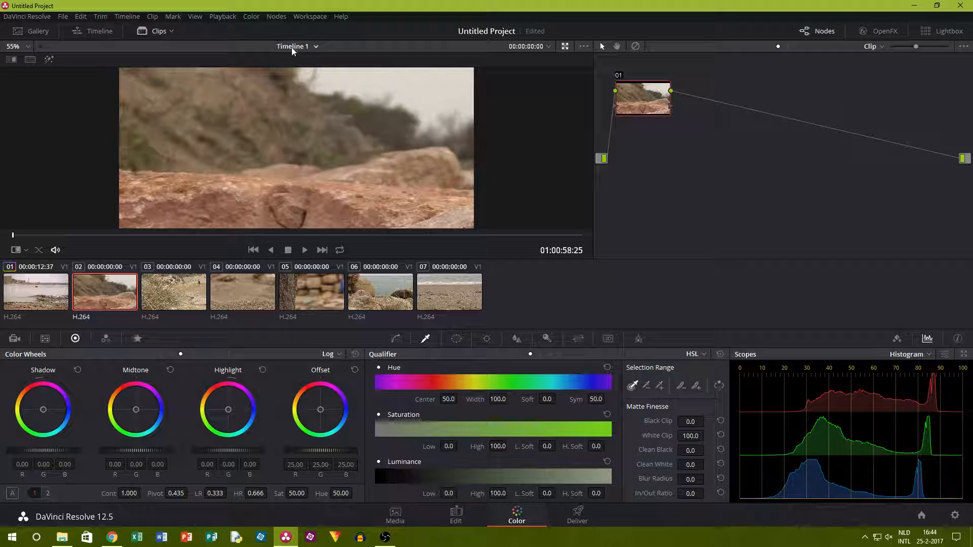
click(155, 30)
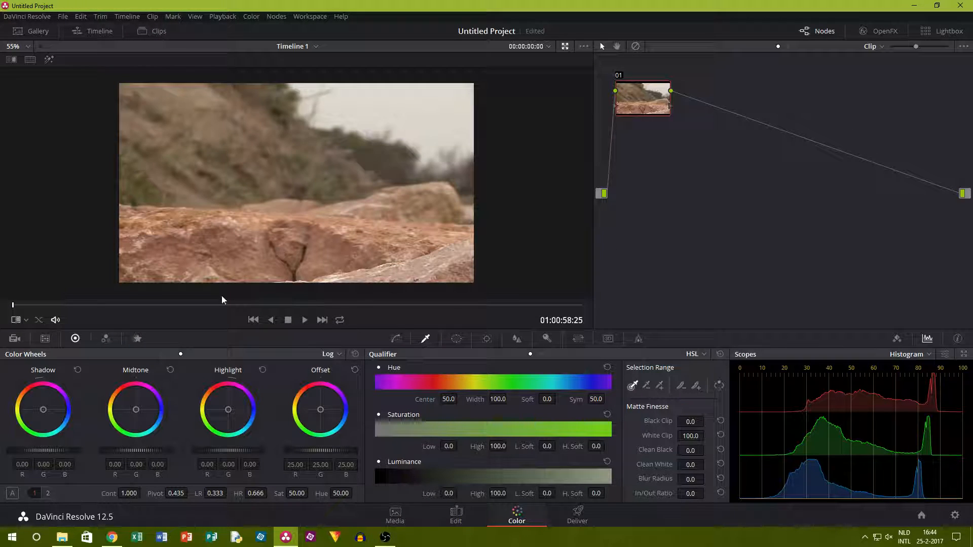
drag(60, 304, 320, 304)
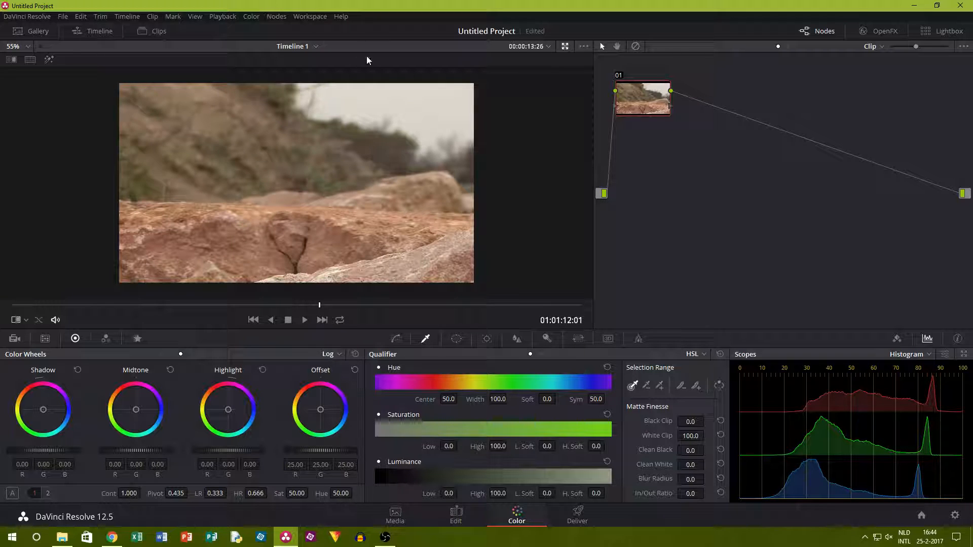
Add a parallel node to clip 02 and darken it with the offset at about 19.90 and the highlight at about -0.08.
click(277, 16)
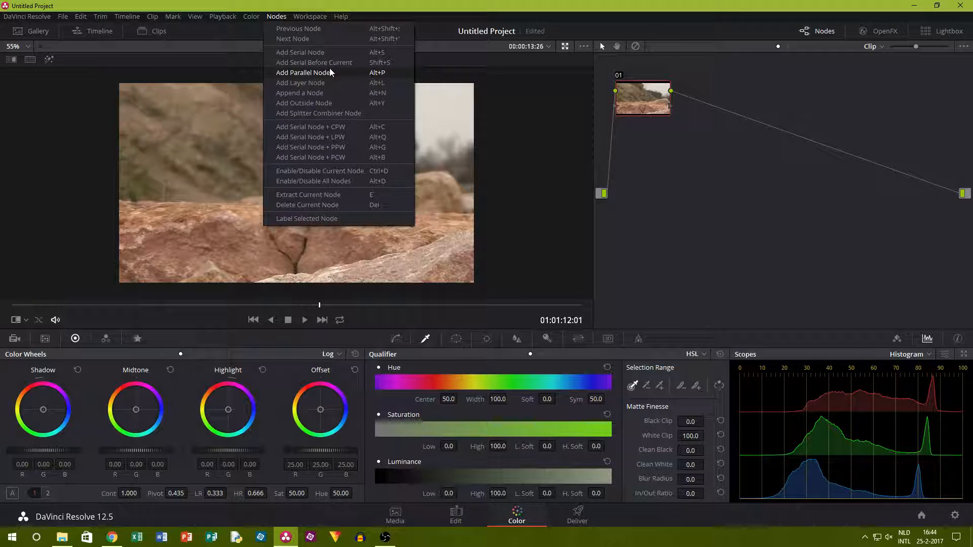
click(330, 73)
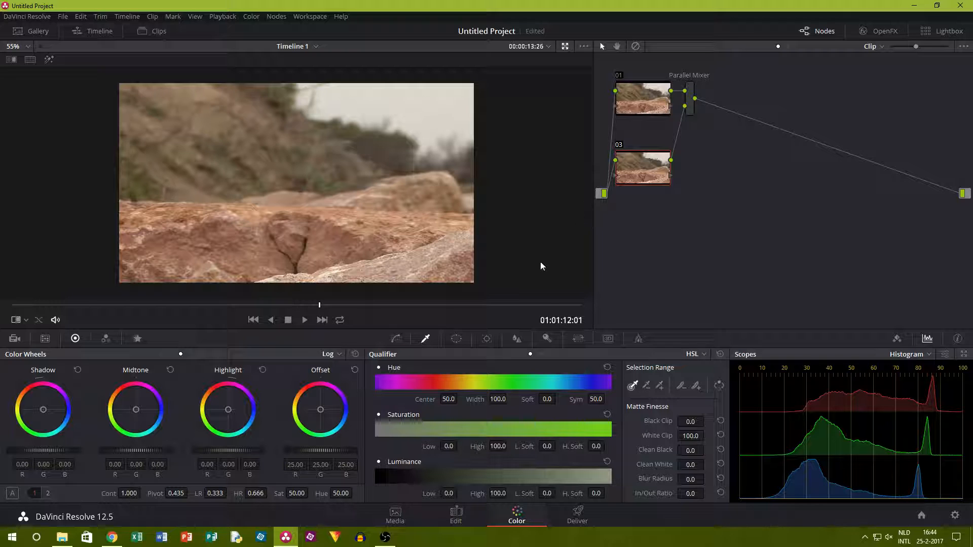
drag(317, 451, 220, 450)
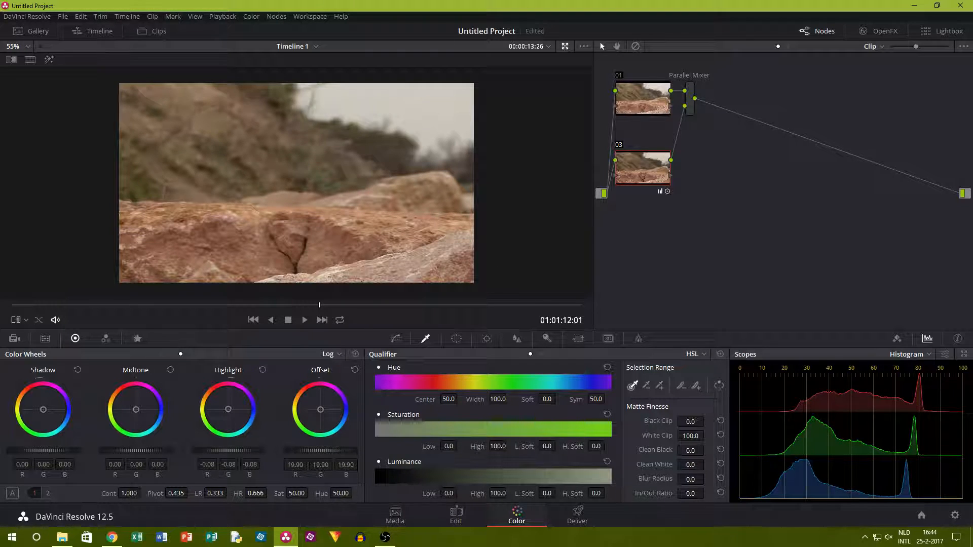
click(270, 13)
click(272, 11)
click(274, 14)
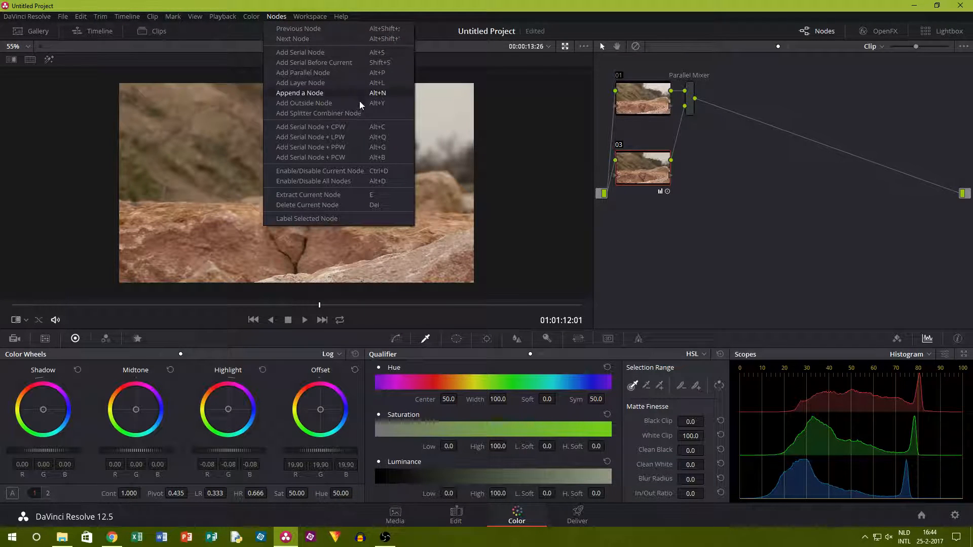
click(345, 113)
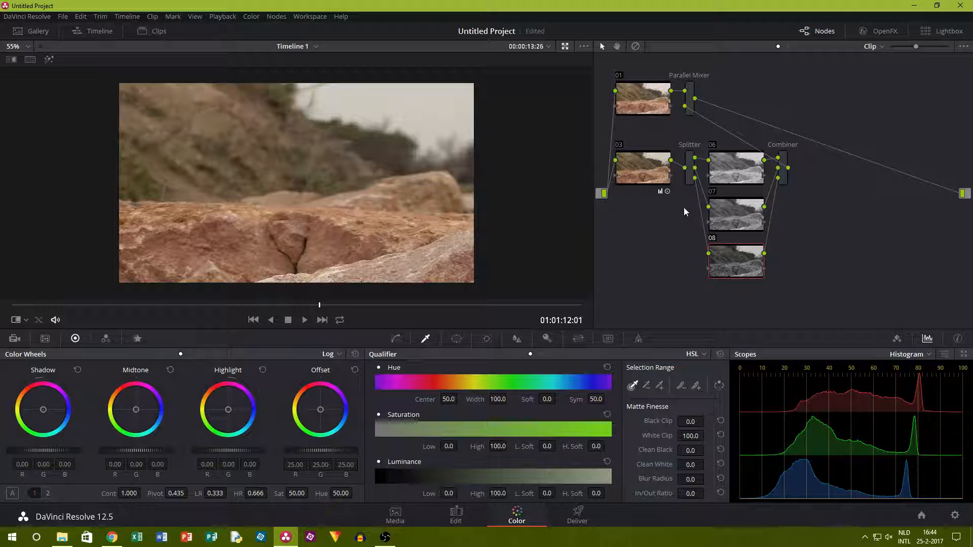
key(ctrl+z)
Add a parallel node below node 03 and raise its contrast with the highlight at about 0.16 and the shadow at about -0.25.
click(277, 18)
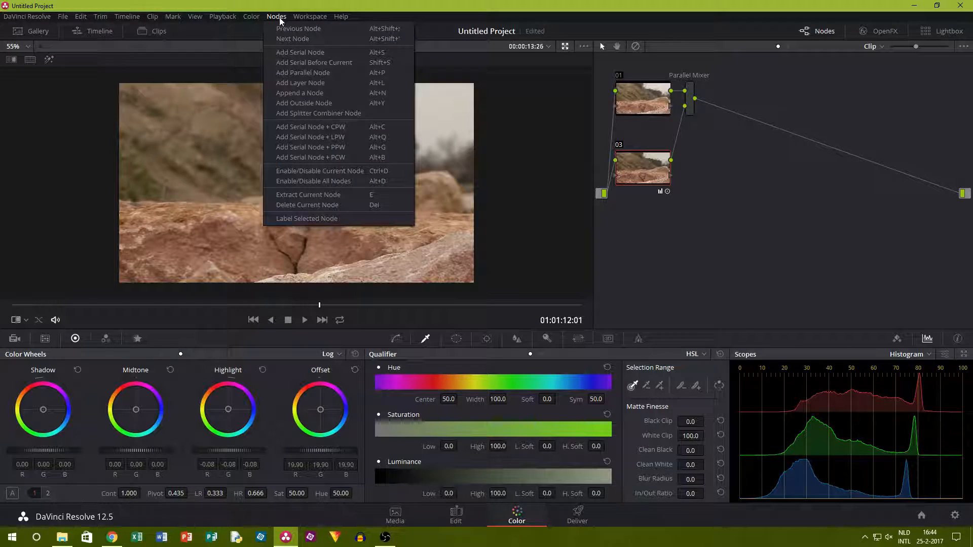
click(328, 74)
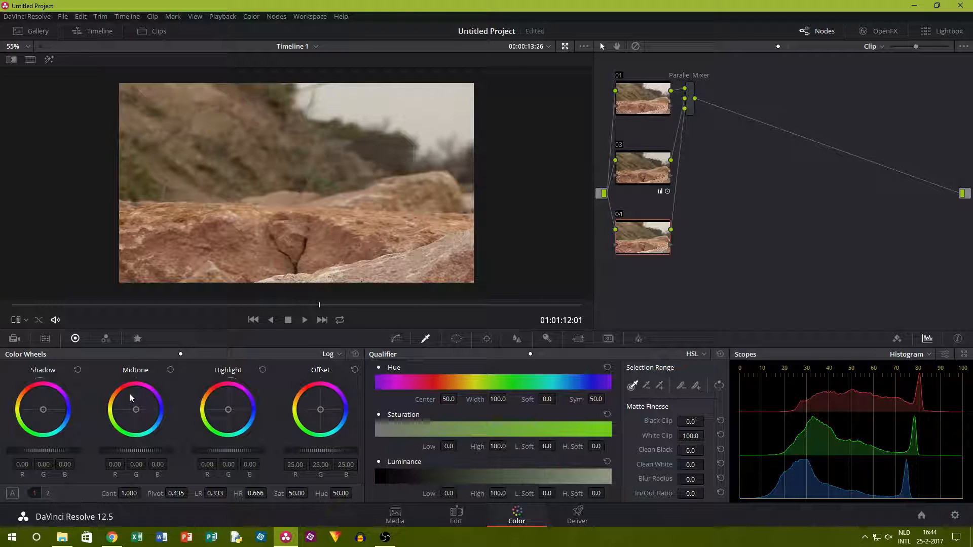
drag(223, 451, 248, 451)
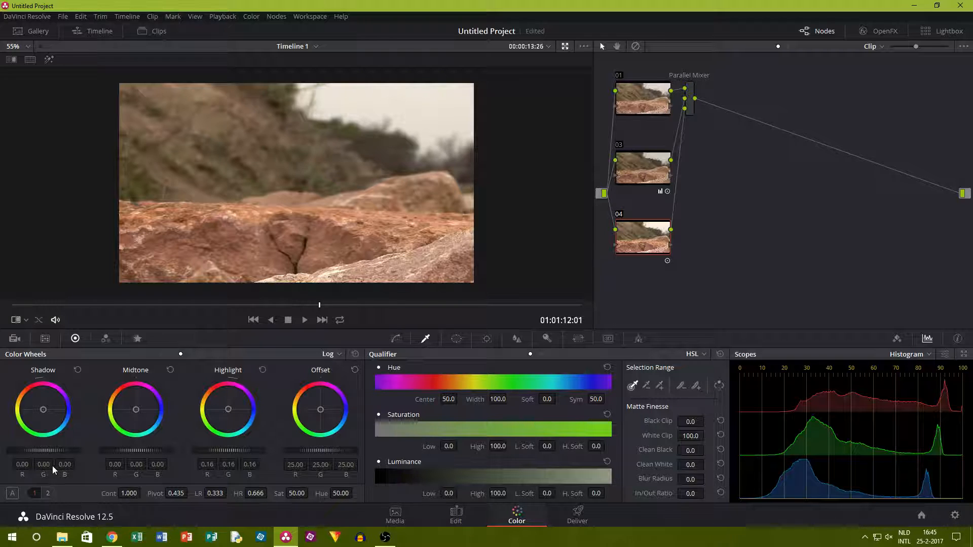
drag(45, 449, 26, 449)
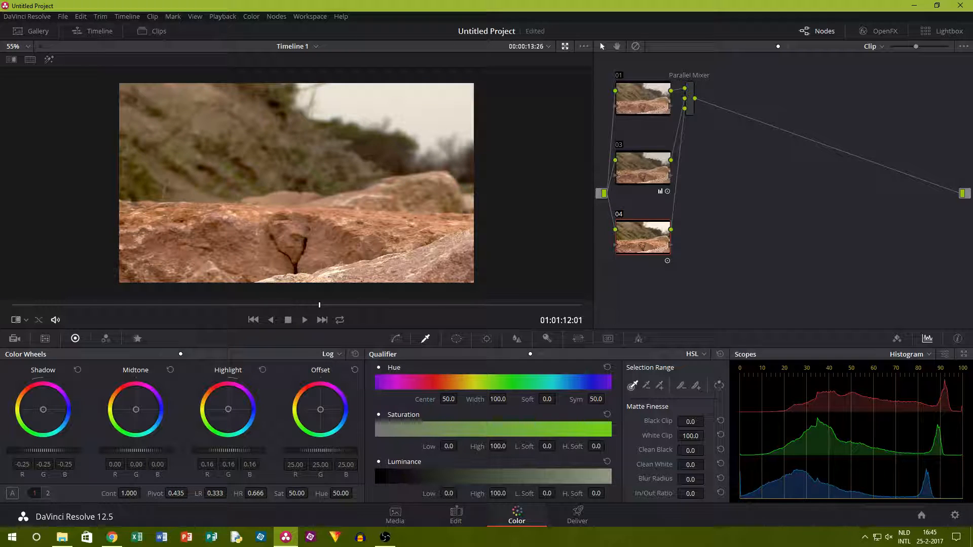
Add another parallel node below node 04 in clip 02's node graph.
right_click(233, 168)
click(61, 197)
click(253, 16)
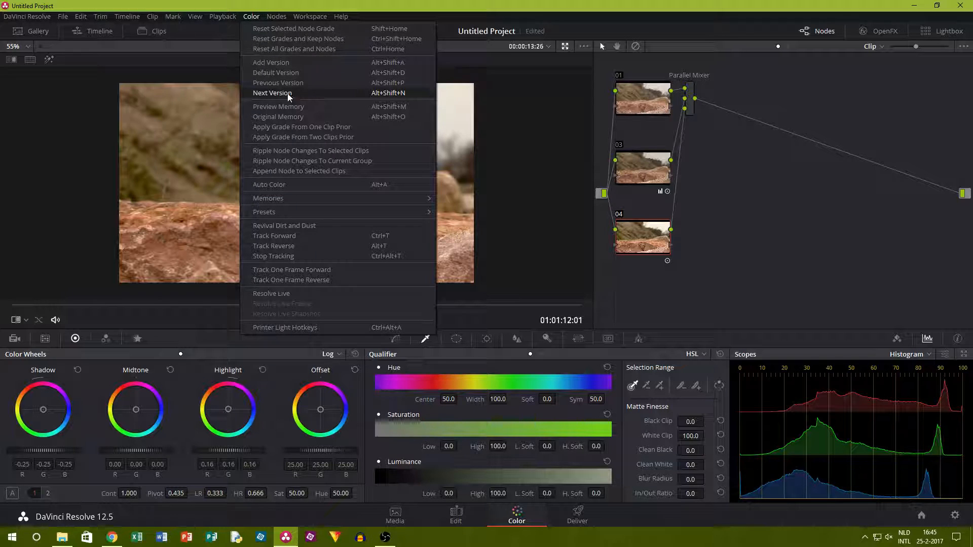
mouse_move(276, 16)
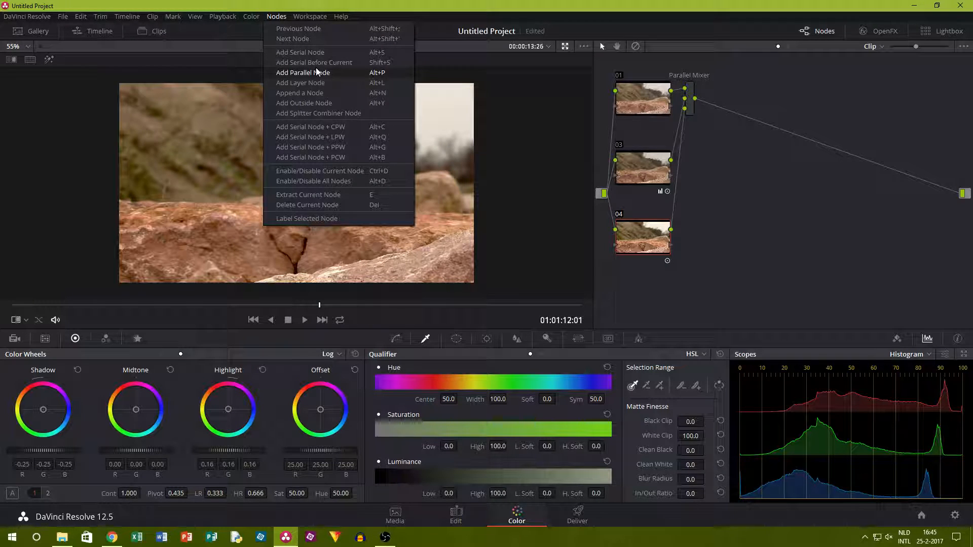
click(316, 71)
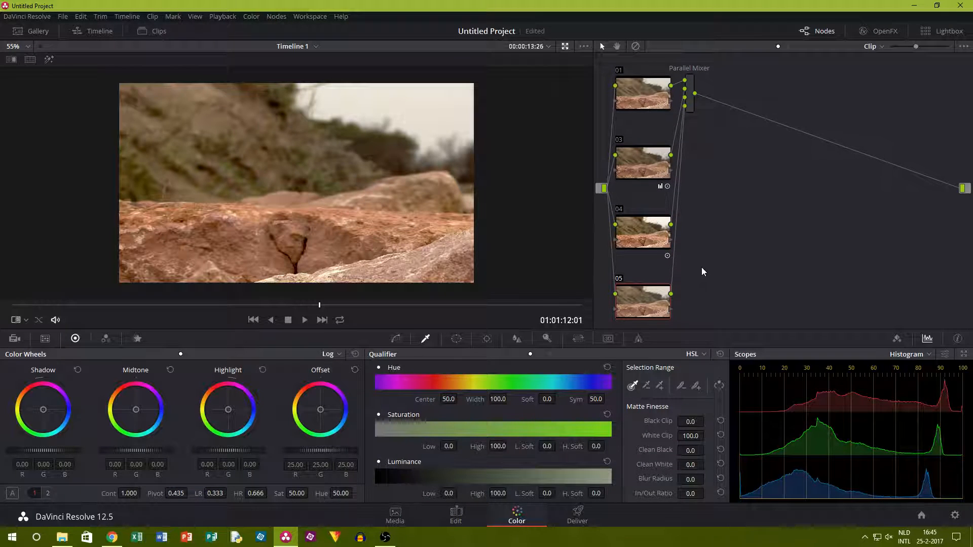
right_click(724, 249)
click(720, 246)
right_click(701, 239)
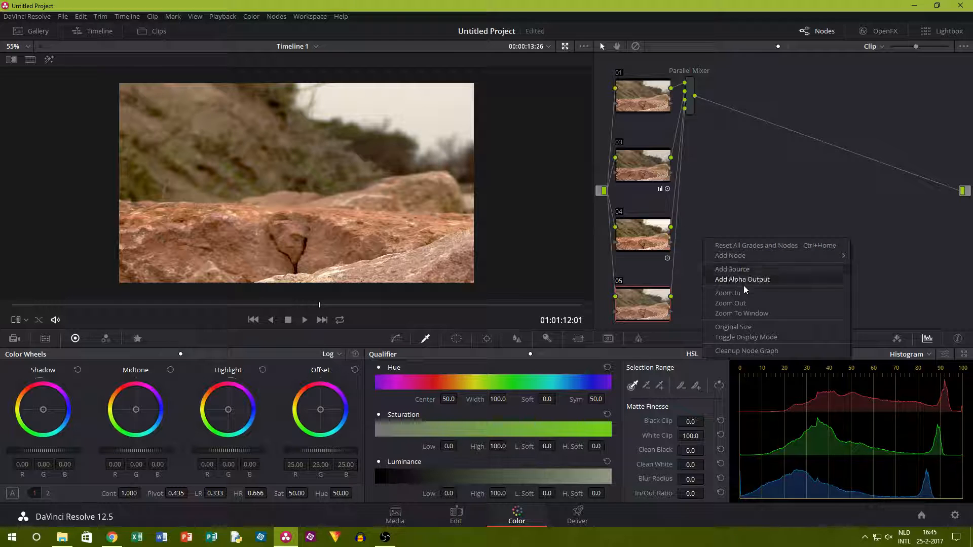
click(730, 303)
scroll(724, 193, down, 4)
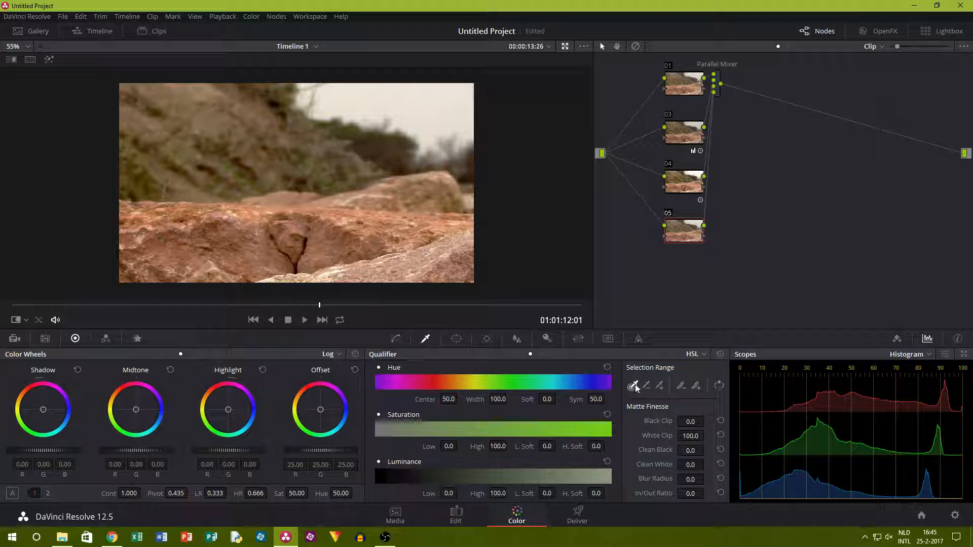
Switch node 05's qualifier to 3D and sample the green vegetation at the foot of the hillside.
scroll(156, 184, up, 2)
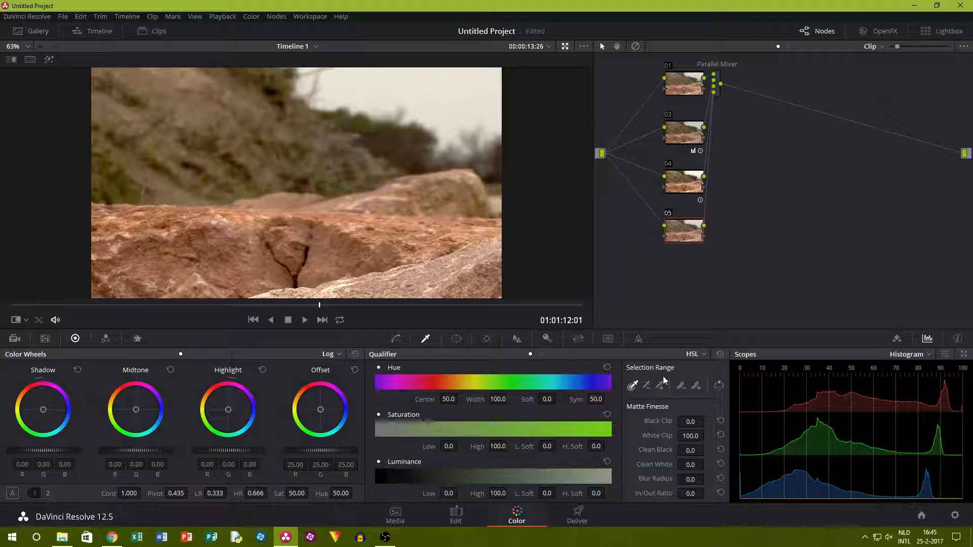
click(703, 354)
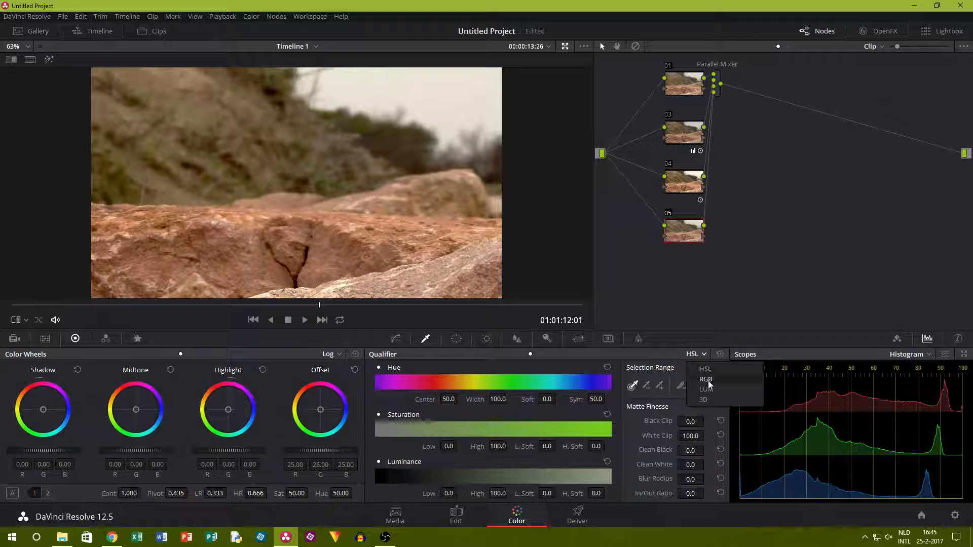
click(704, 399)
scroll(81, 152, up, 5)
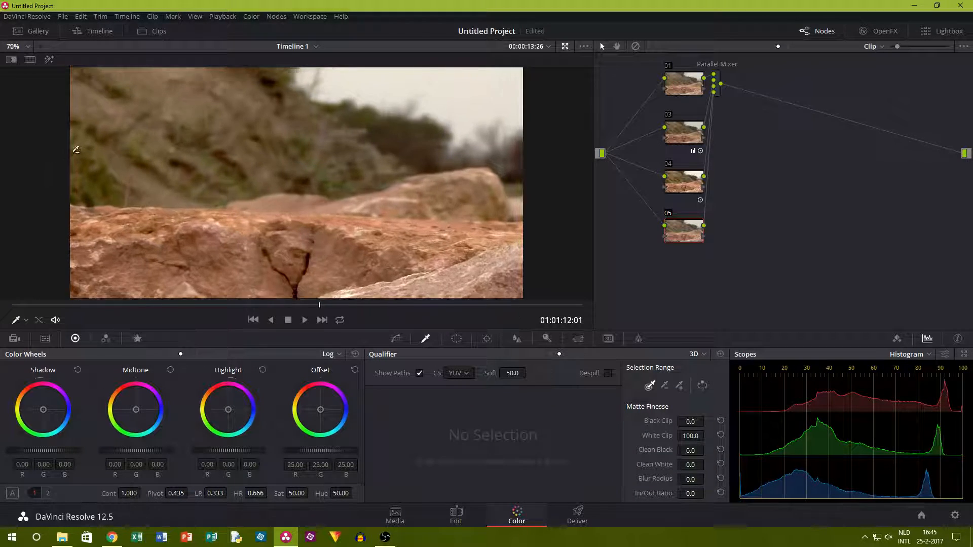
drag(365, 176, 373, 184)
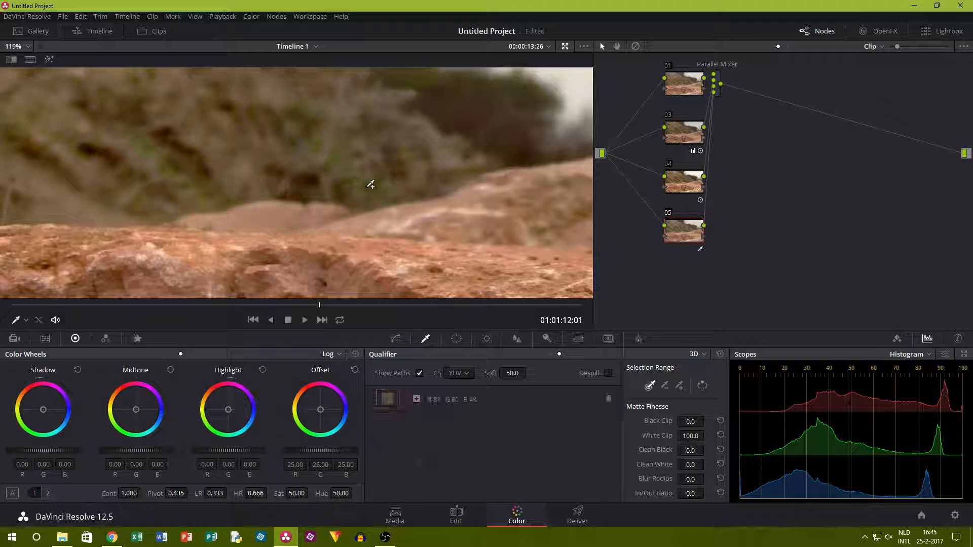
scroll(300, 134, down, 6)
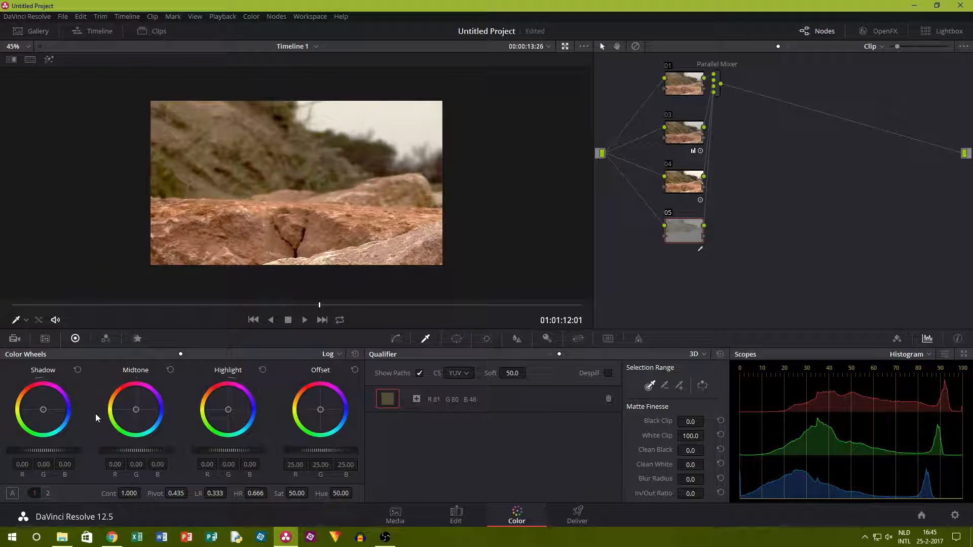
Grade node 05's selection with midtone about -0.27, highlight about 0.13 and a yellow-green offset of about 29.22, 31.51 and 24.63.
drag(319, 455, 337, 455)
drag(132, 450, 121, 450)
drag(227, 454, 251, 444)
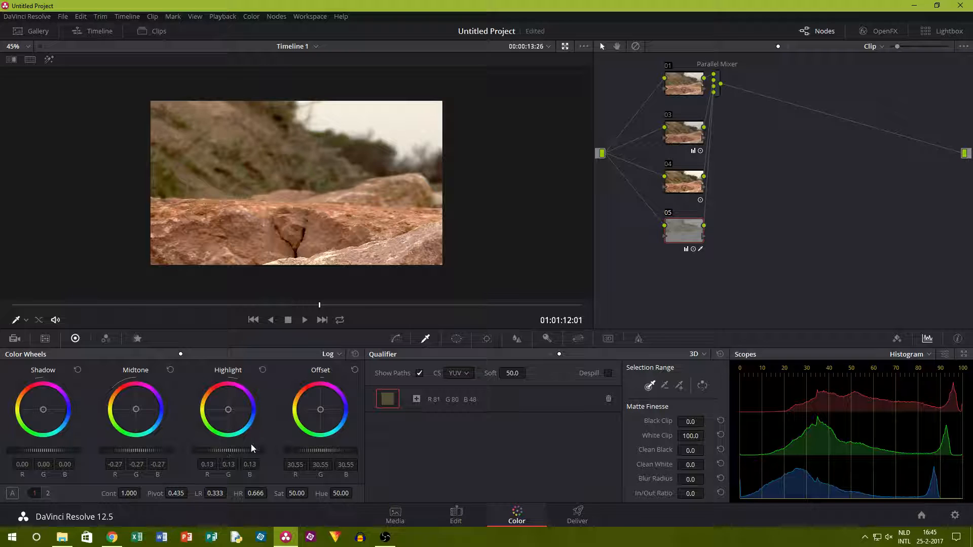
drag(315, 409, 313, 410)
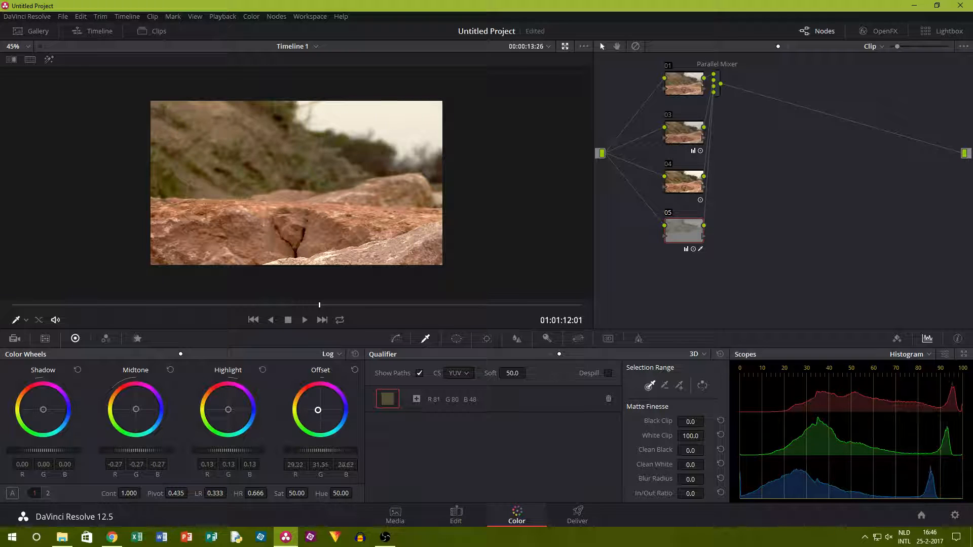
Toggle node 05 off and on repeatedly to judge the vegetation correction, and leave the node enabled.
click(670, 214)
scroll(332, 162, up, 7)
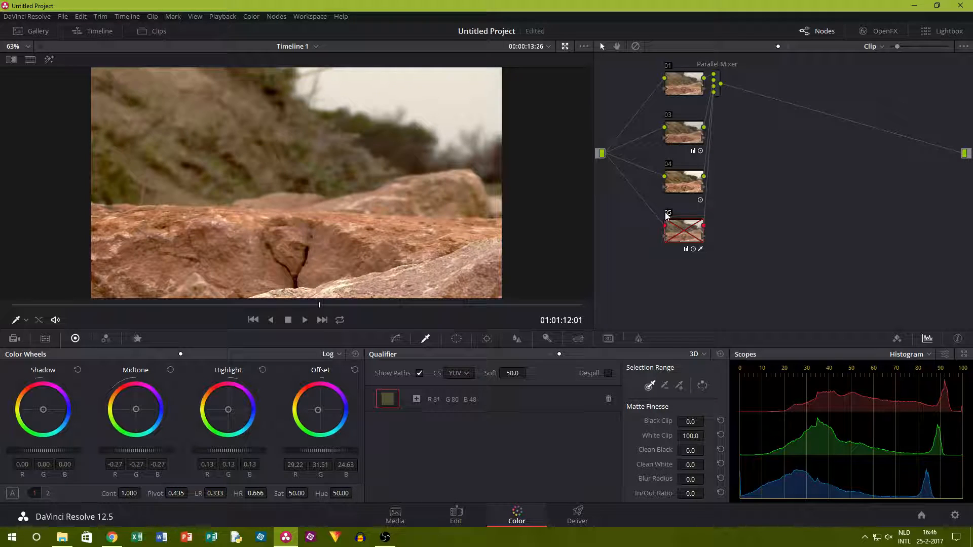
click(667, 215)
click(667, 216)
click(667, 216)
click(667, 215)
click(667, 215)
scroll(517, 182, up, 4)
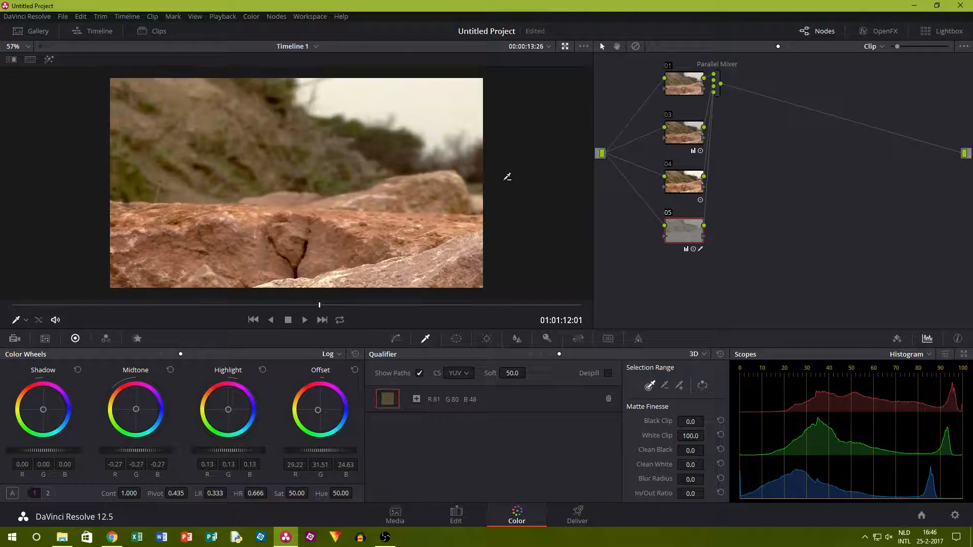
scroll(482, 107, up, 3)
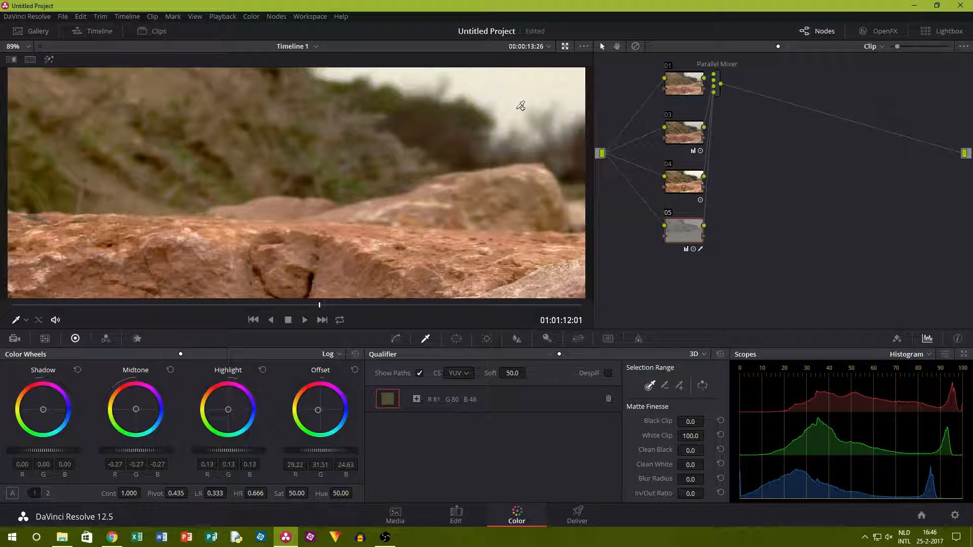
Undo node 05's offset, highlight and midtone changes together with its qualifier sample.
scroll(557, 152, down, 3)
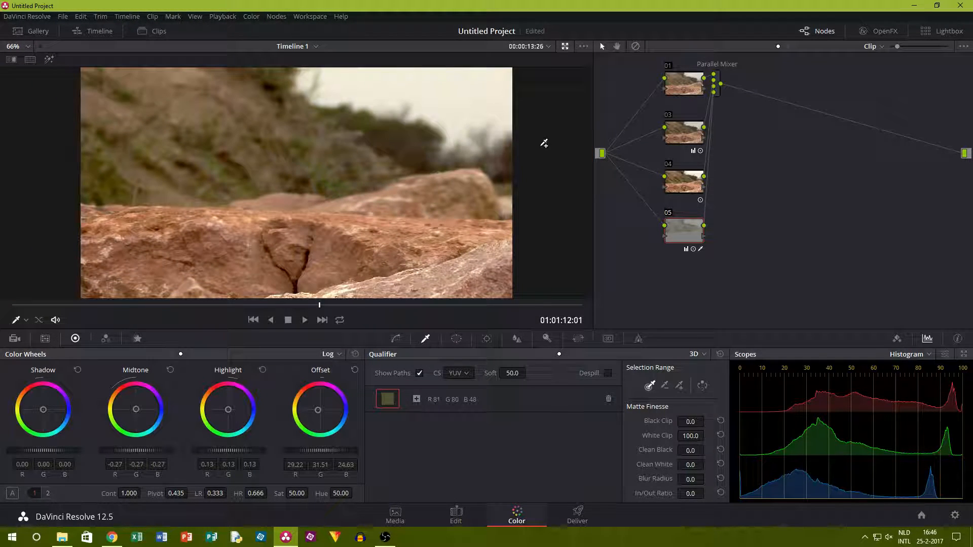
scroll(506, 107, down, 2)
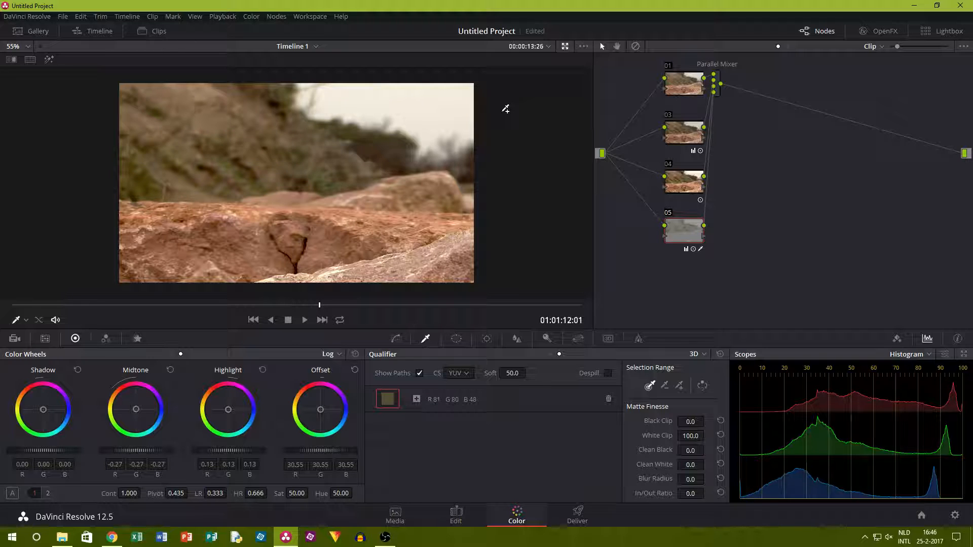
key(ctrl+z)
key(ctrl+z)
key(ctrl+z)
key(ctrl+z)
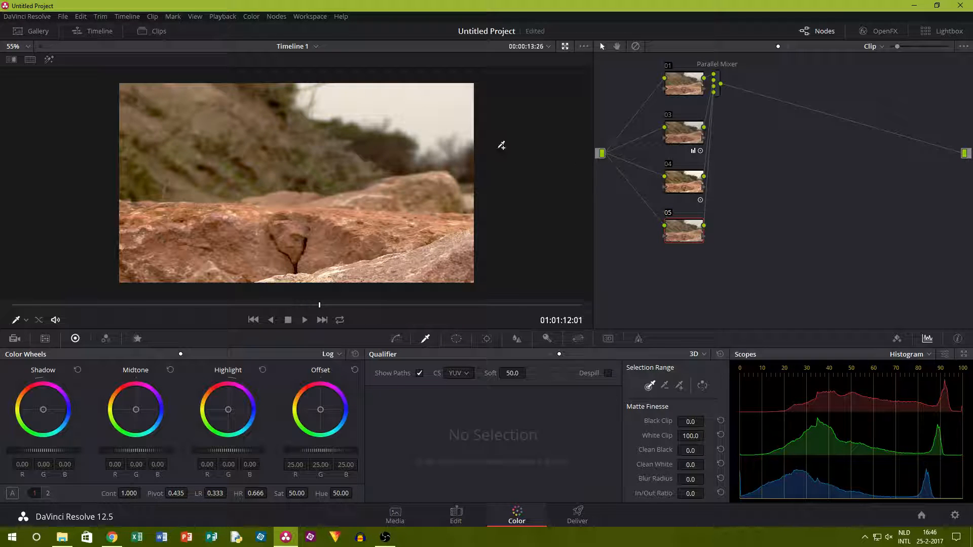
scroll(513, 147, up, 3)
scroll(474, 104, down, 3)
scroll(658, 238, up, 3)
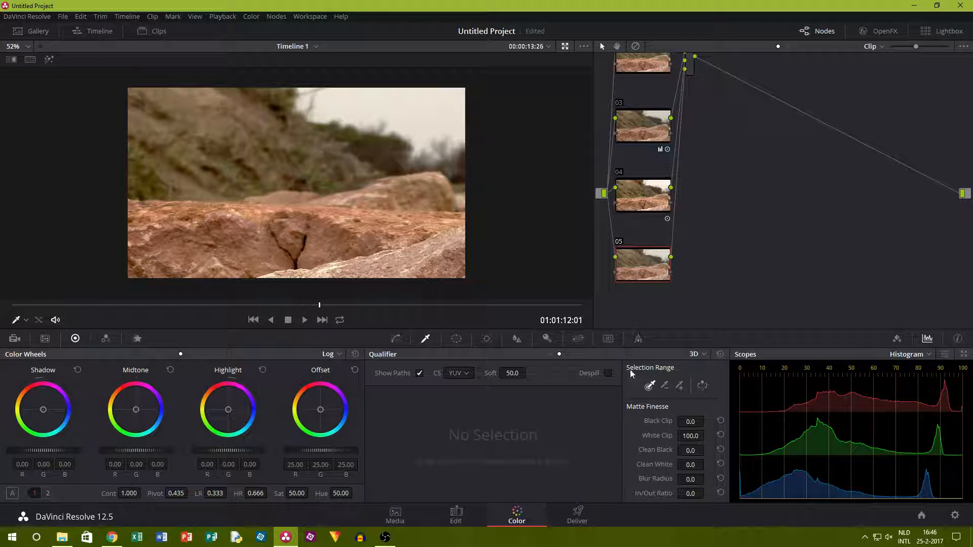
scroll(580, 182, down, 1)
scroll(637, 170, down, 2)
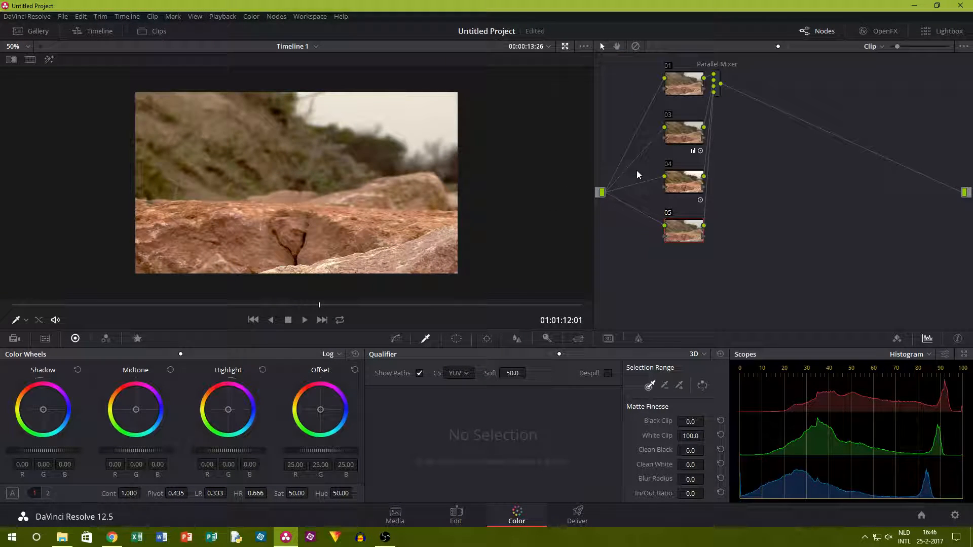
Sample two green vegetation patches on the hillside for node 05's 3D qualifier, undoing the stray brownish sample between them.
scroll(269, 167, up, 5)
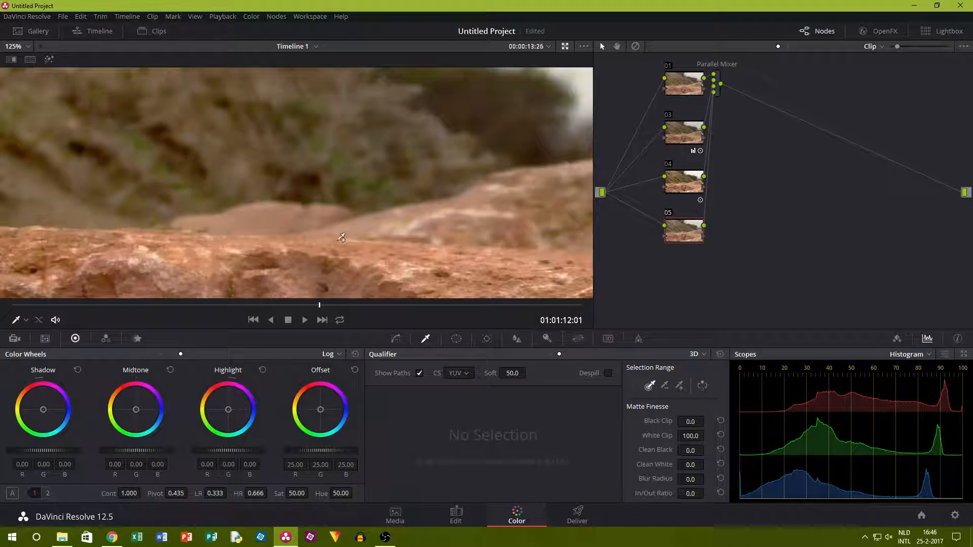
click(142, 143)
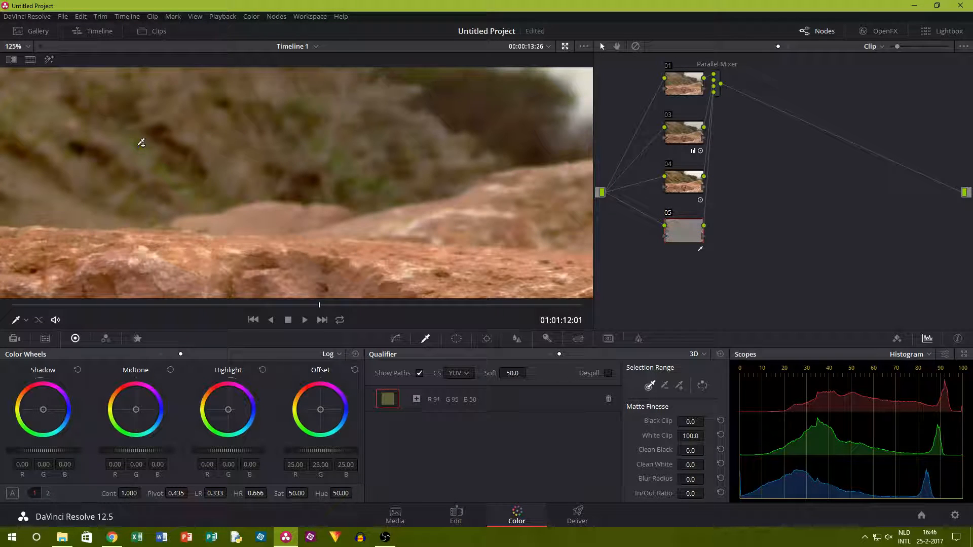
click(191, 190)
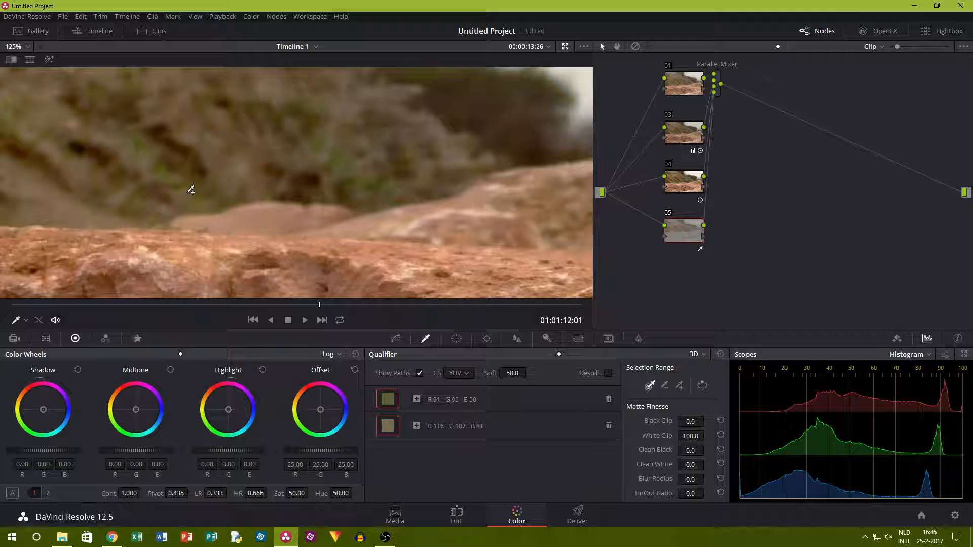
key(ctrl+z)
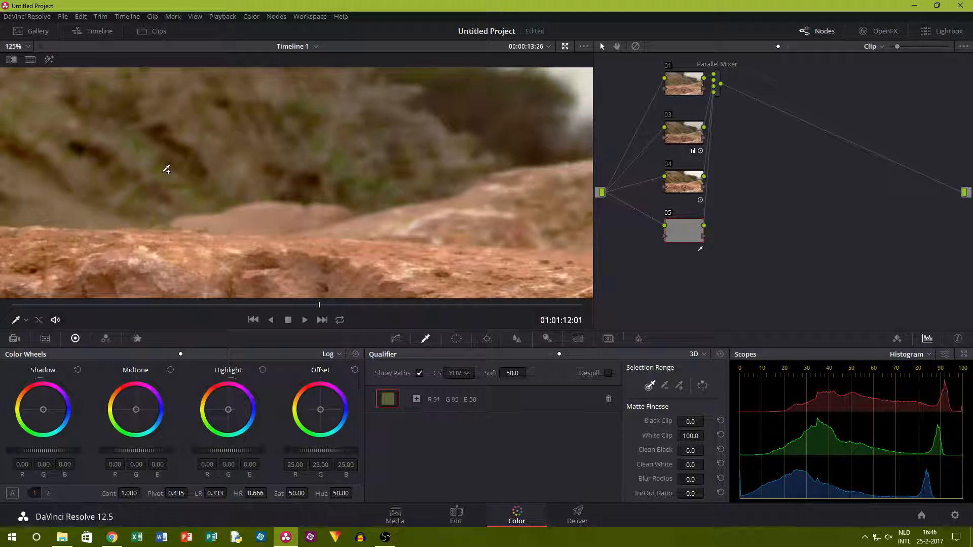
click(166, 167)
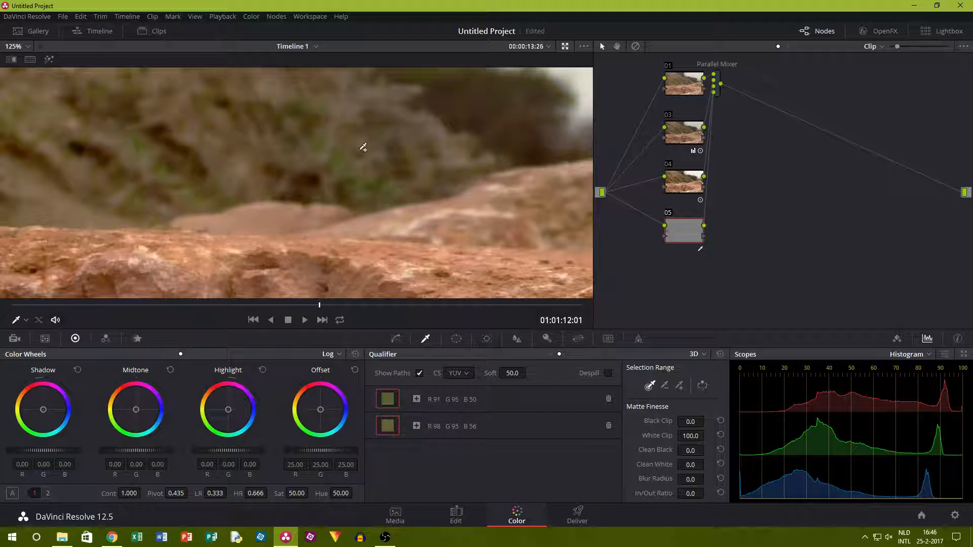
click(342, 151)
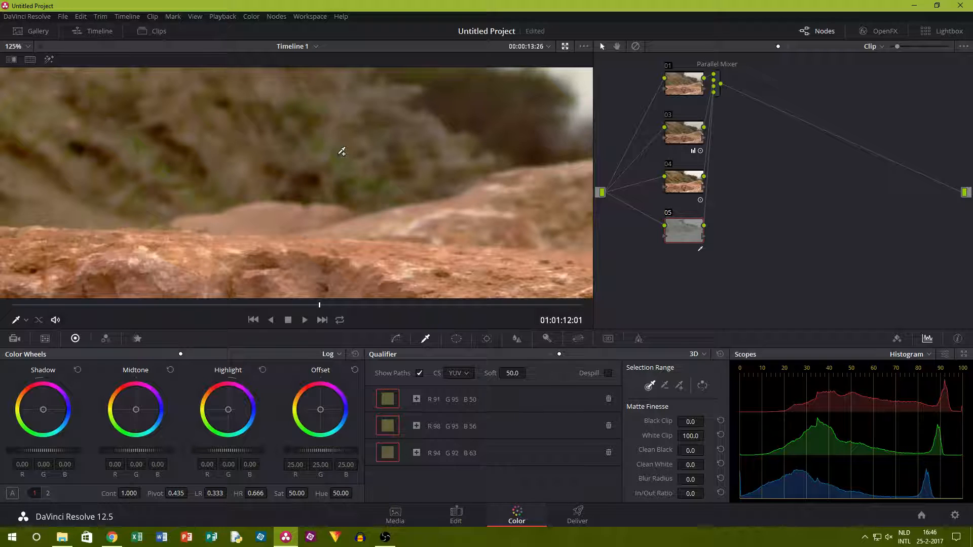
key(ctrl+z)
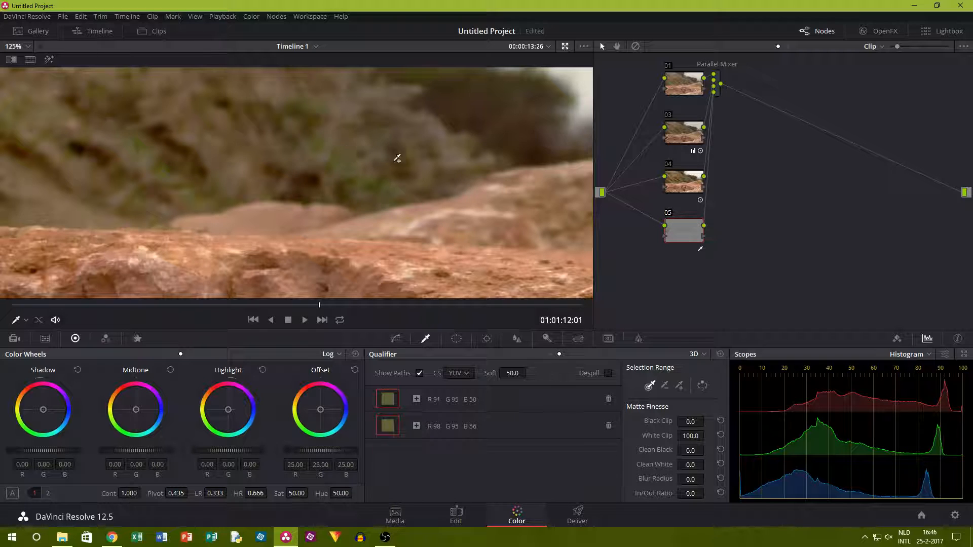
click(374, 184)
key(ctrl+z)
Using the primaries wheels, set node 05's offset to about 18.38, 26.24 and 19.74 and its matte blur radius to 57.3.
scroll(374, 184, down, 5)
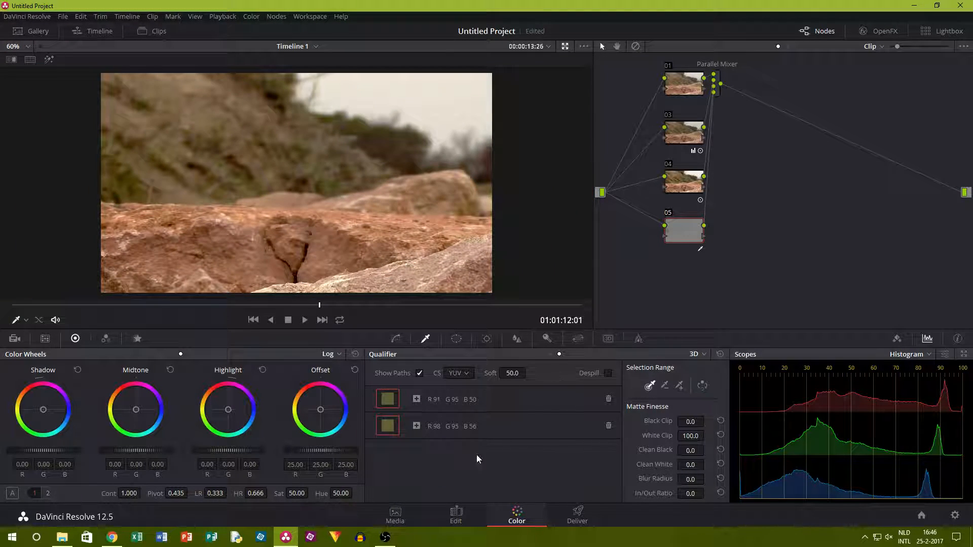
click(161, 354)
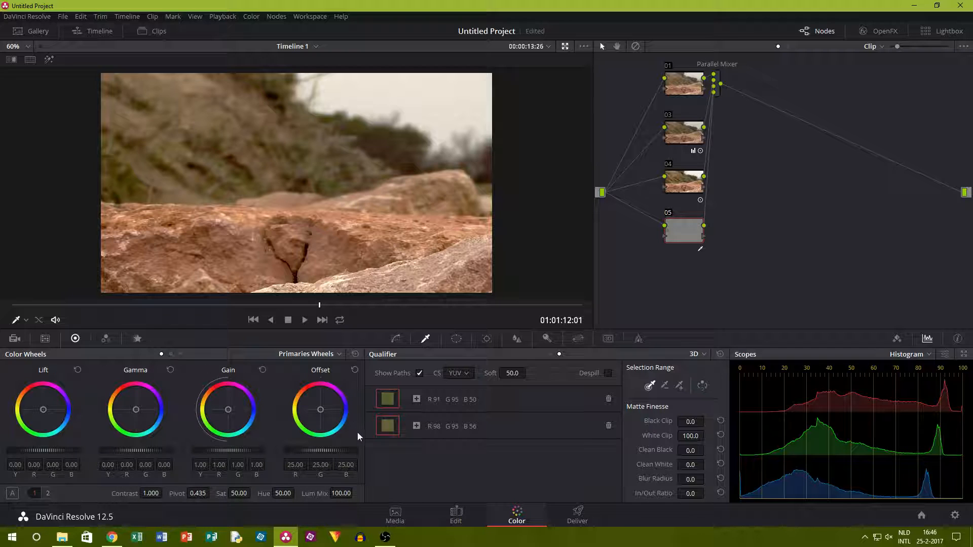
mouse_move(320, 409)
mouse_down()
mouse_move(293, 419)
mouse_move(317, 414)
mouse_up()
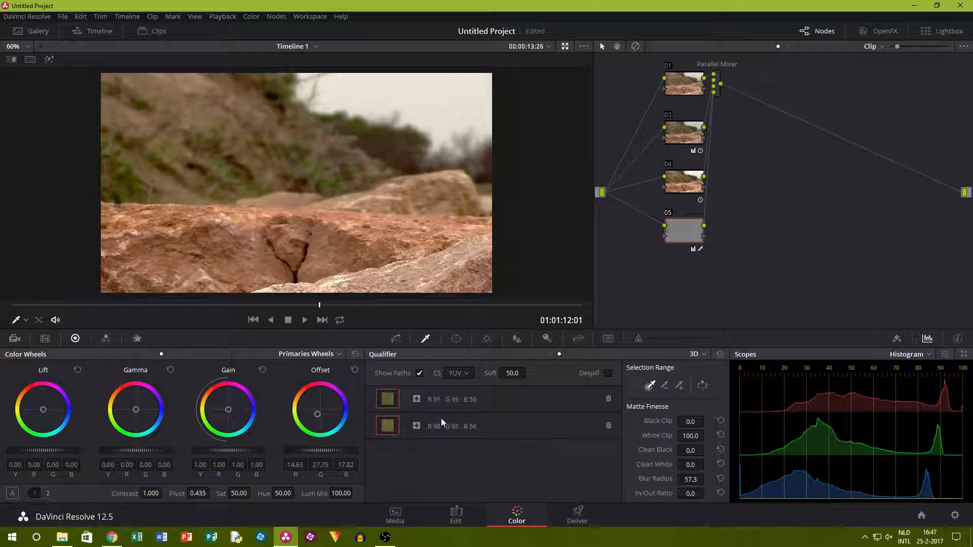
drag(317, 414, 318, 412)
Toggle node 05 off and on to judge the vegetation correction up close, leave it enabled, and bring up the power window controls.
click(668, 213)
click(668, 213)
click(670, 215)
scroll(148, 158, up, 5)
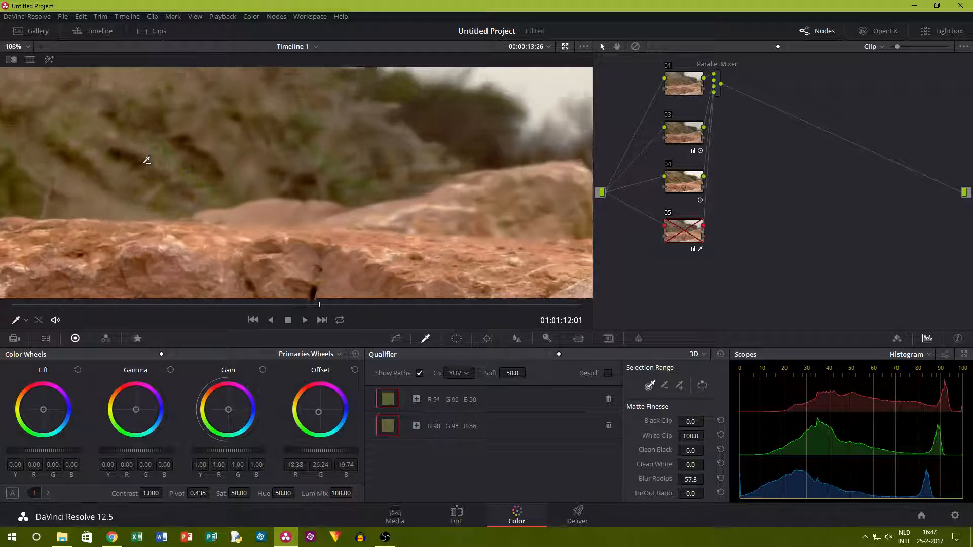
click(395, 339)
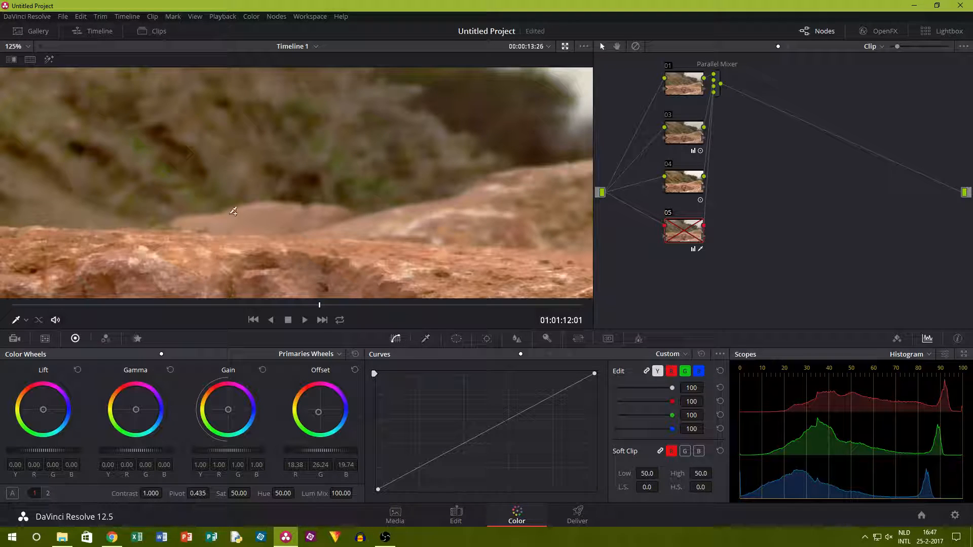
click(426, 339)
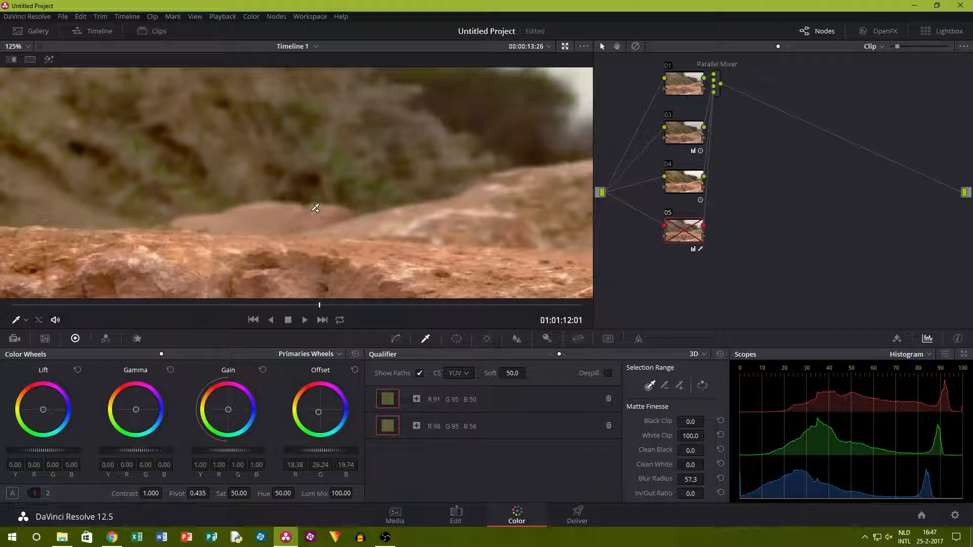
click(455, 339)
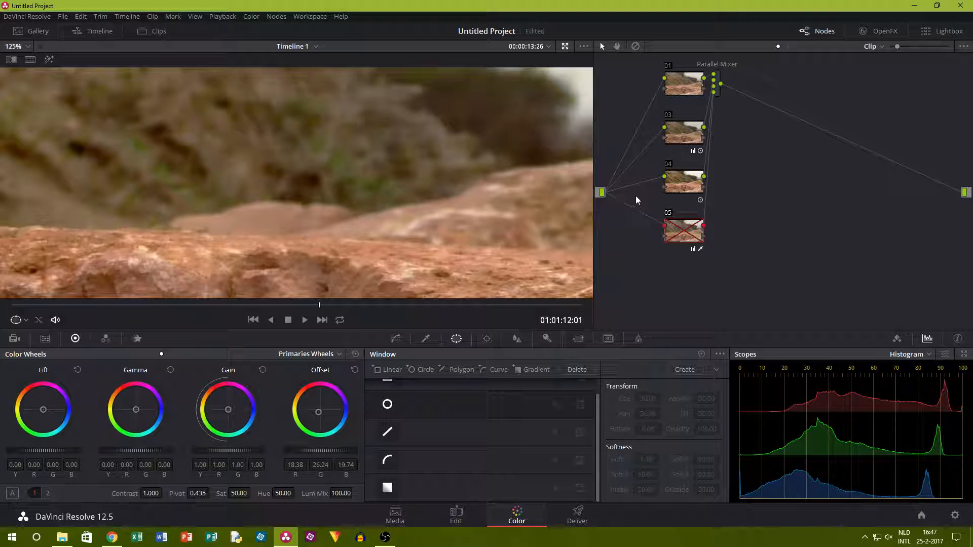
scroll(188, 136, down, 6)
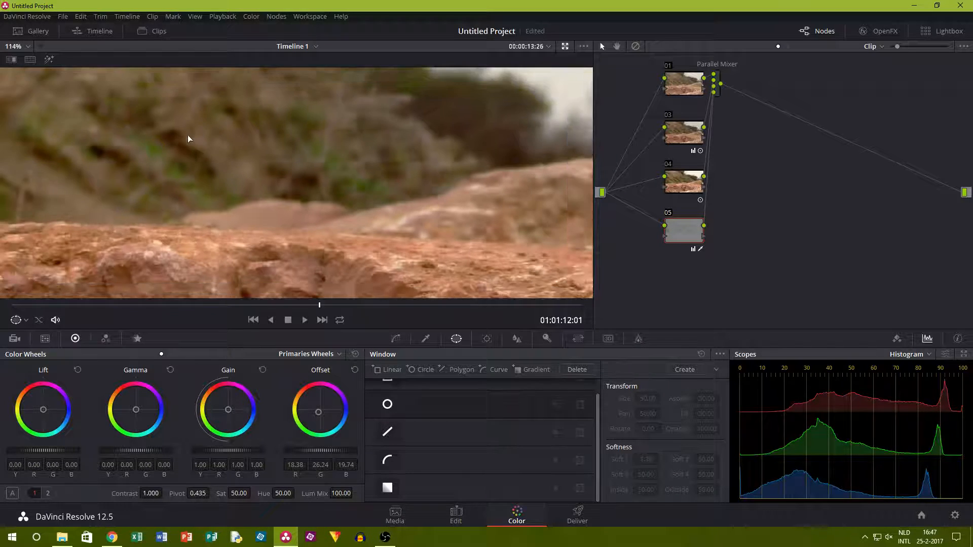
scroll(317, 154, down, 1)
scroll(523, 217, down, 1)
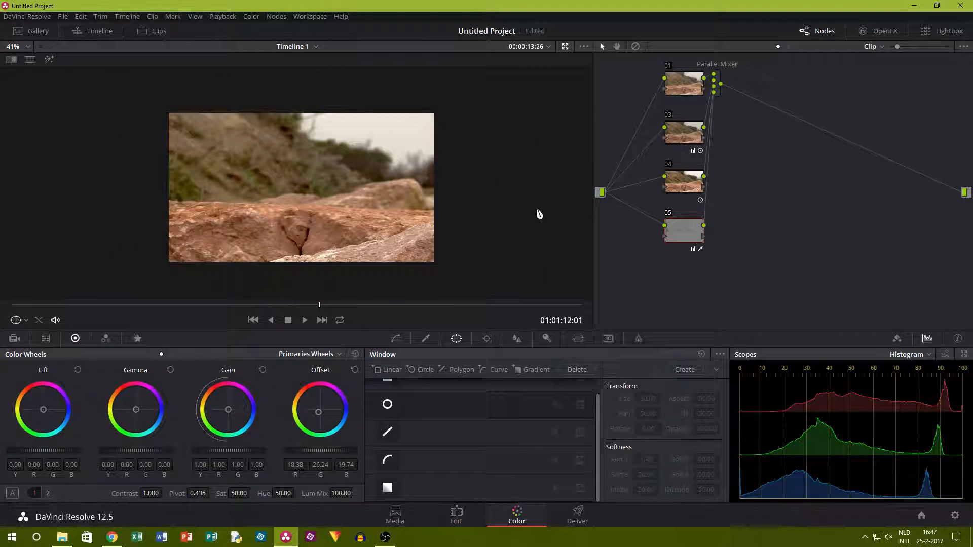
Add another node feeding the parallel mixer below node 05 and activate a circular power window on it.
click(275, 18)
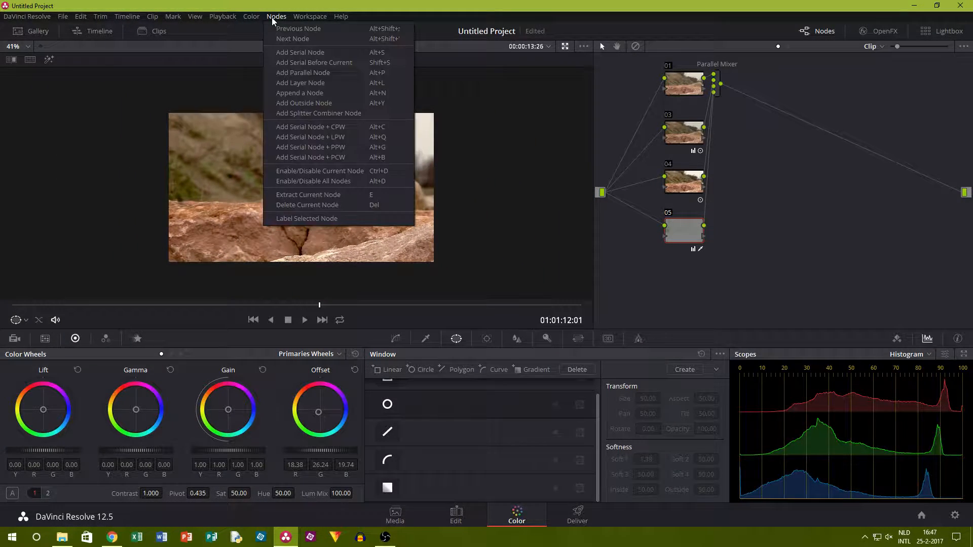
click(330, 83)
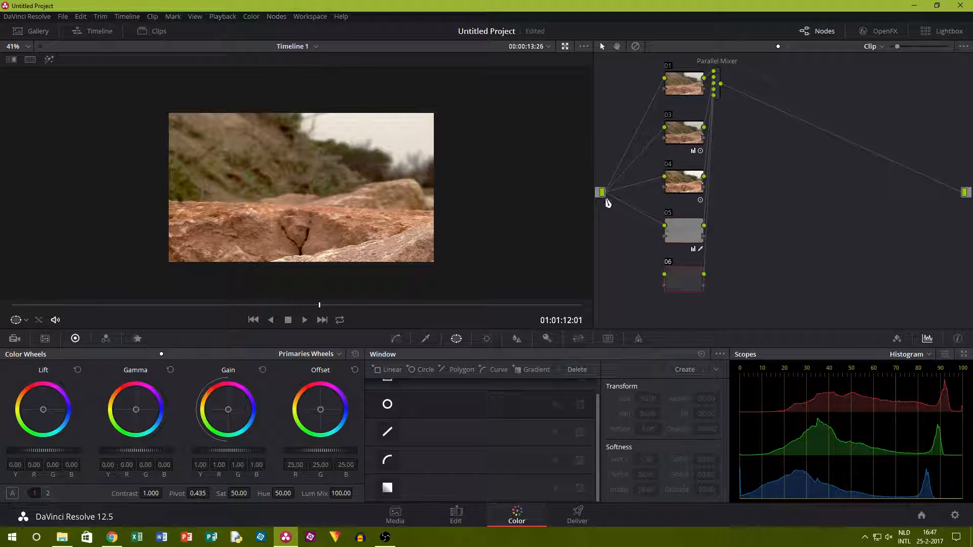
scroll(285, 167, up, 2)
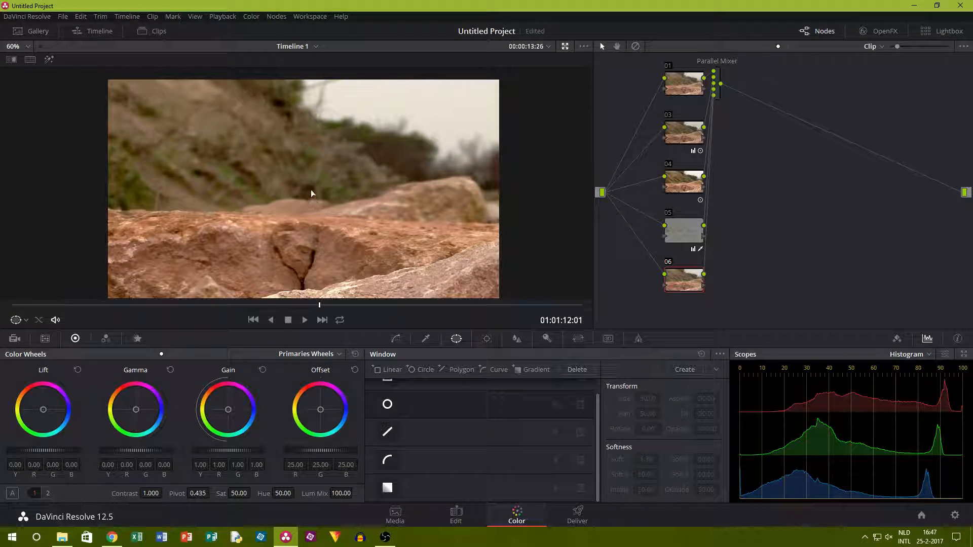
click(389, 405)
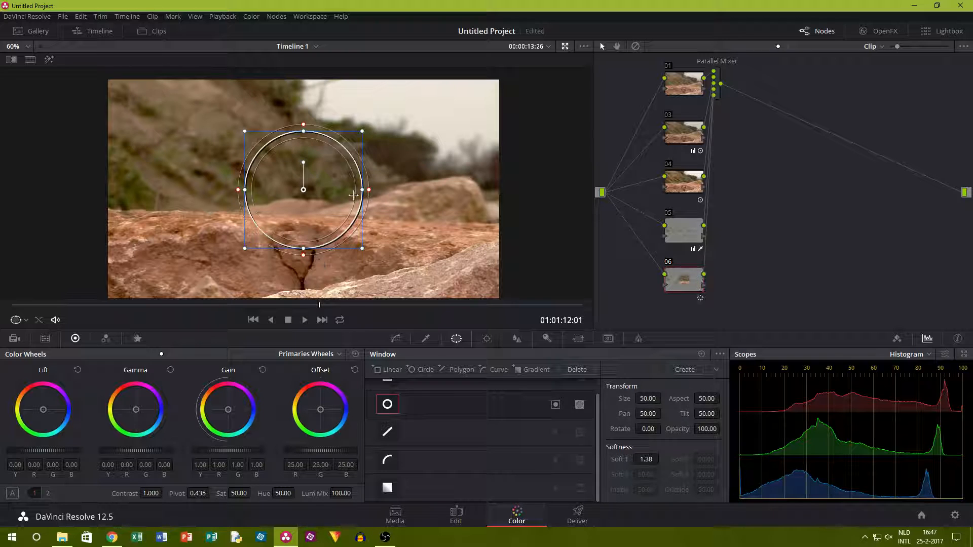
Stretch node 06's circular window into a frame-filling ellipse with size about 63.06, aspect about 73.37 and softness about 3.07.
drag(362, 190, 497, 190)
drag(305, 248, 304, 298)
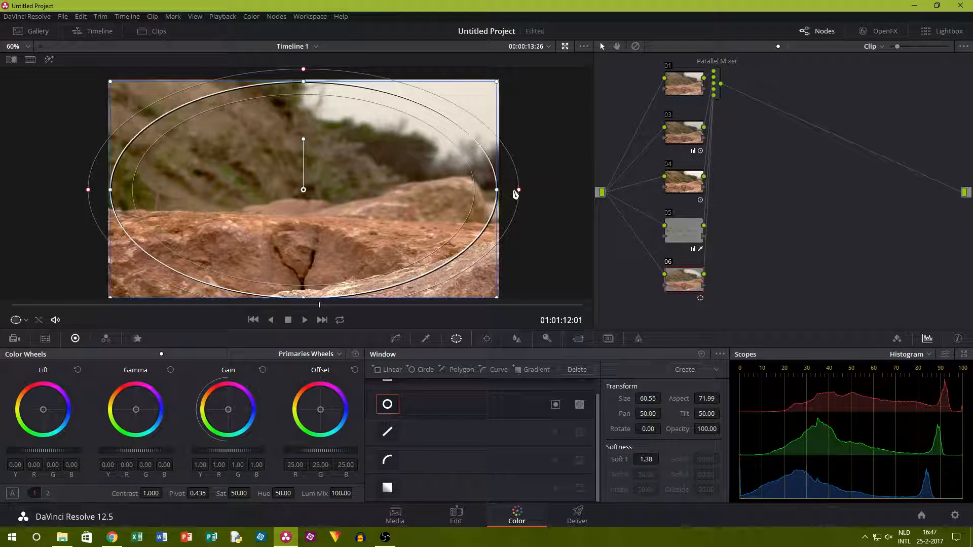
drag(520, 193, 592, 196)
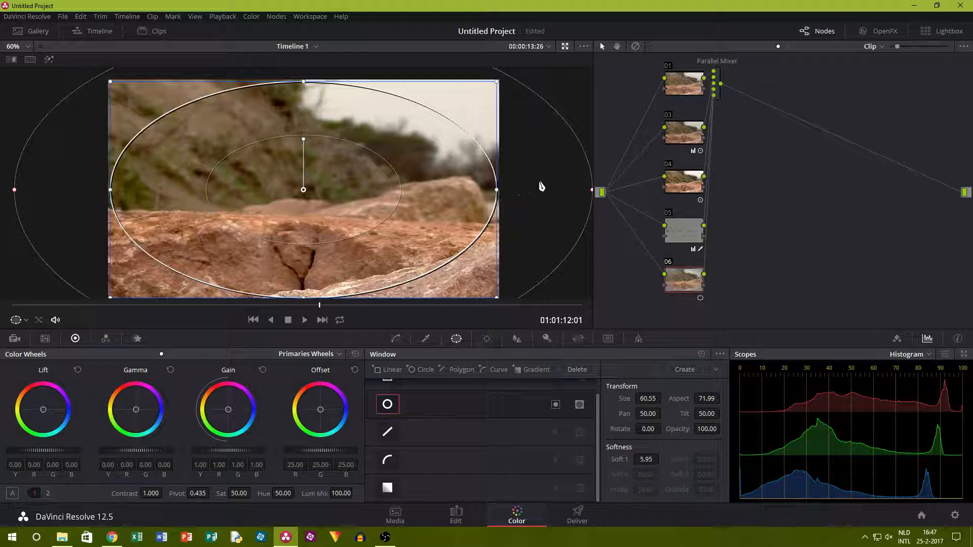
drag(591, 185, 713, 192)
drag(652, 191, 577, 184)
scroll(602, 193, down, 1)
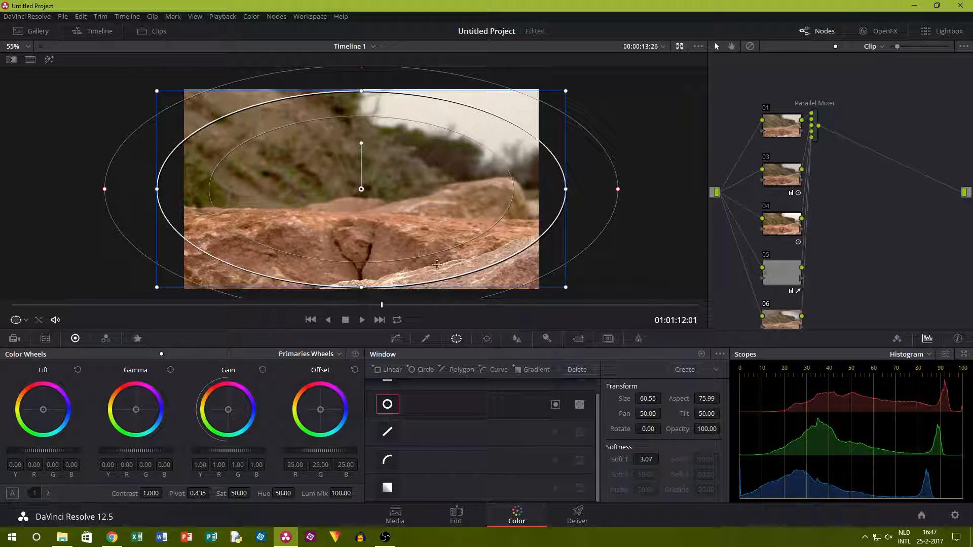
drag(362, 281, 362, 292)
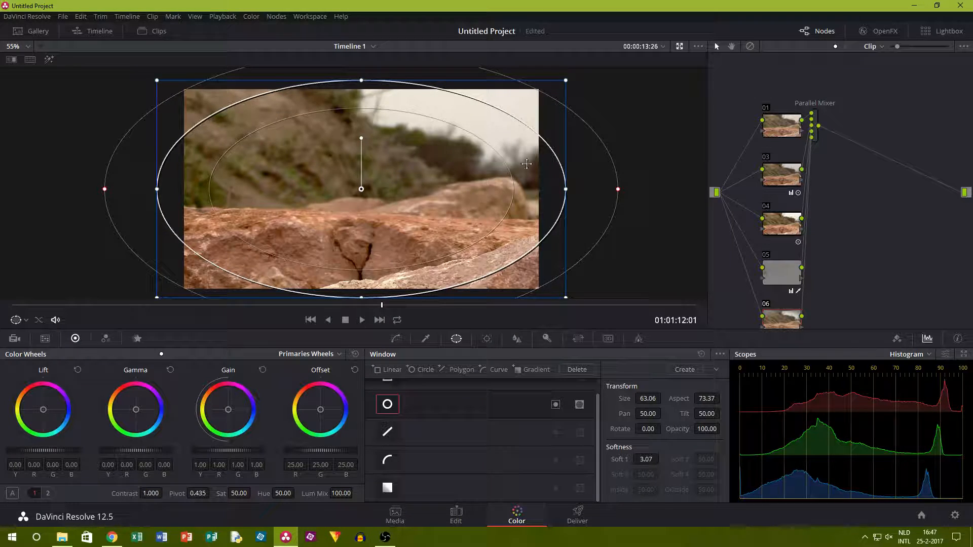
scroll(504, 163, down, 2)
scroll(502, 165, down, 1)
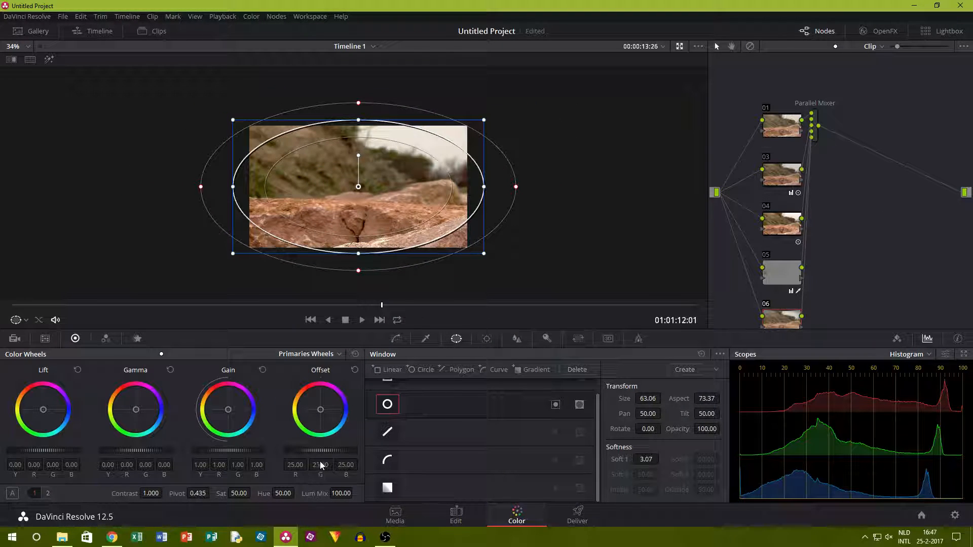
Undo a trial offset change, invert node 06's circular window and lower the offset to about 16.65 as a vignette.
drag(320, 457, 458, 397)
key(ctrl+z)
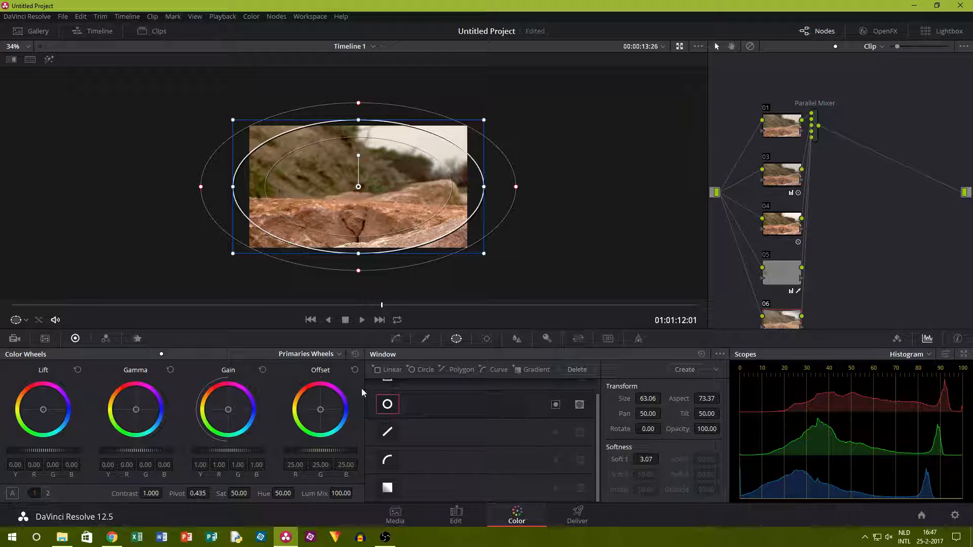
click(556, 406)
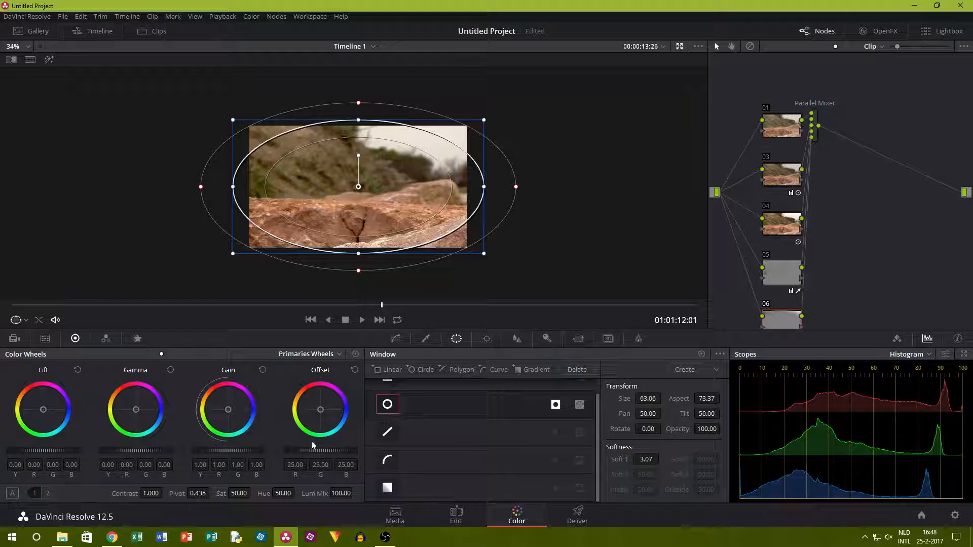
drag(324, 452, 253, 452)
scroll(589, 197, up, 2)
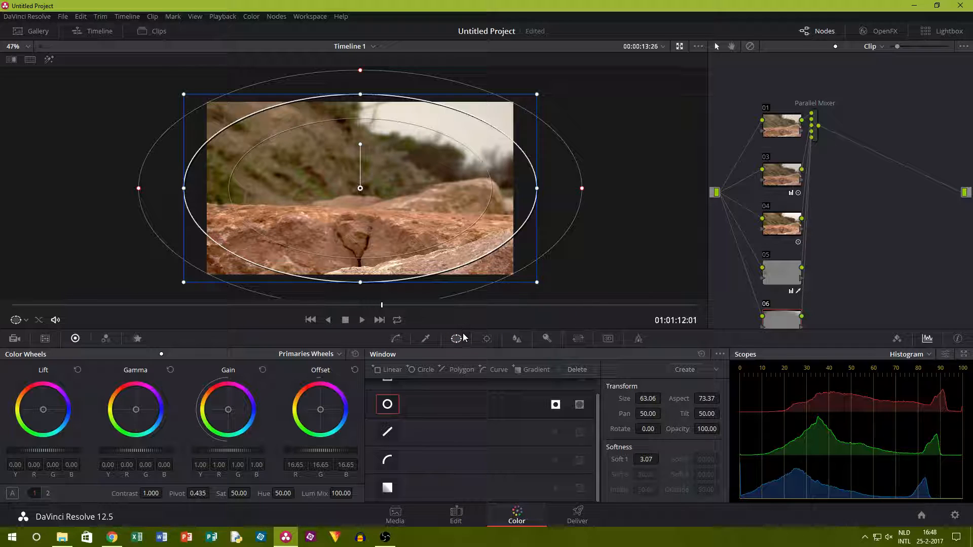
Disable nodes 06, 05, 04 and 03 to compare the graded clip with the image without their corrections.
click(426, 339)
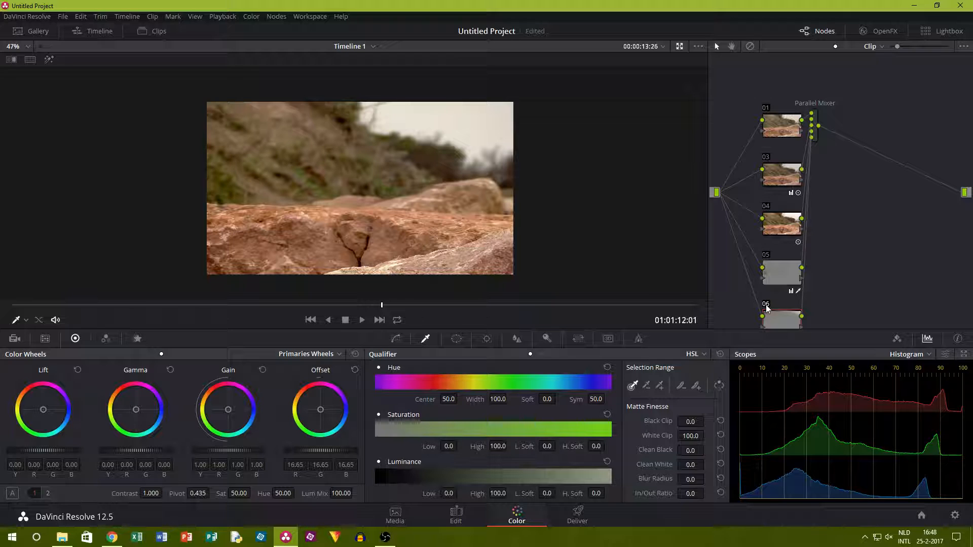
click(766, 206)
click(766, 157)
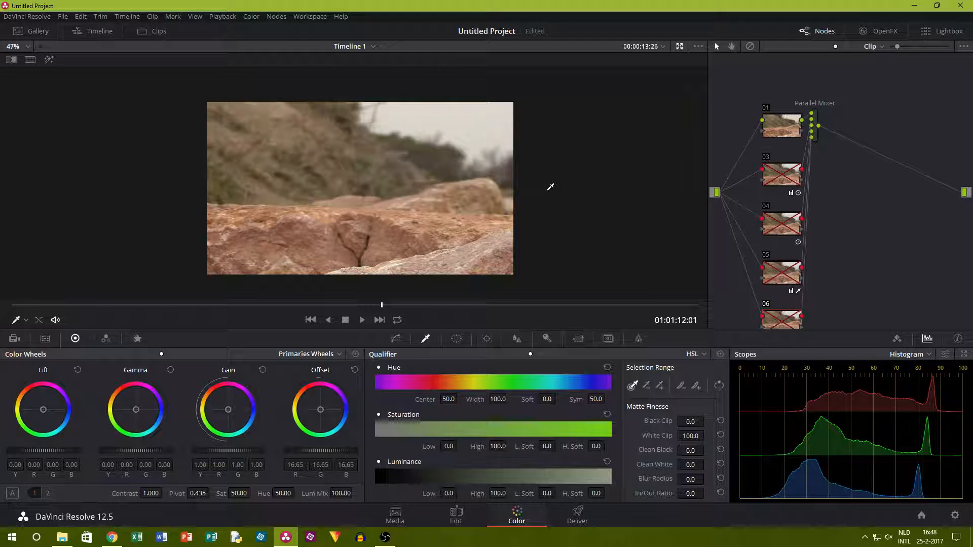
Re-enable nodes 03, 04, 05 and 06 to restore the full grade on the second clip.
scroll(542, 170, down, 2)
scroll(507, 173, up, 3)
scroll(475, 178, up, 1)
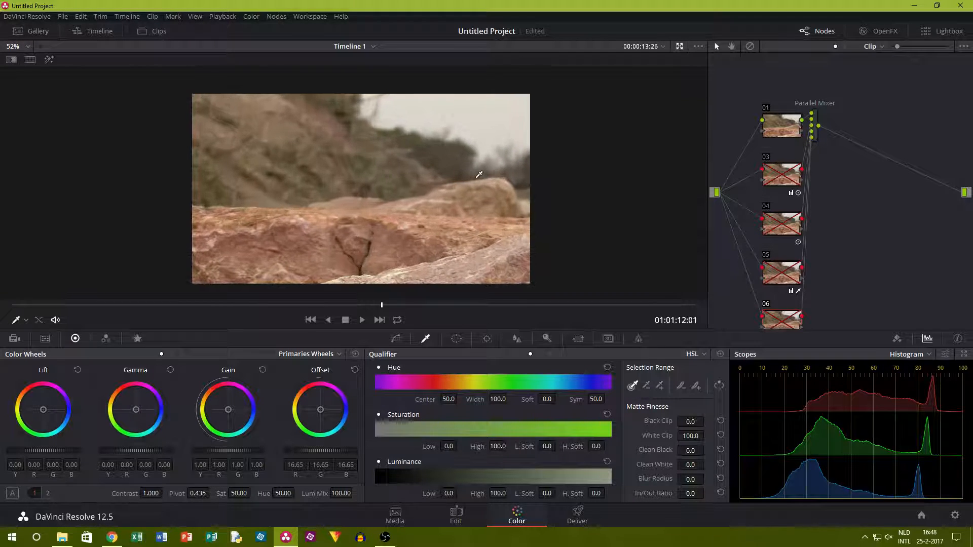
right_click(396, 206)
click(439, 215)
click(767, 157)
click(766, 206)
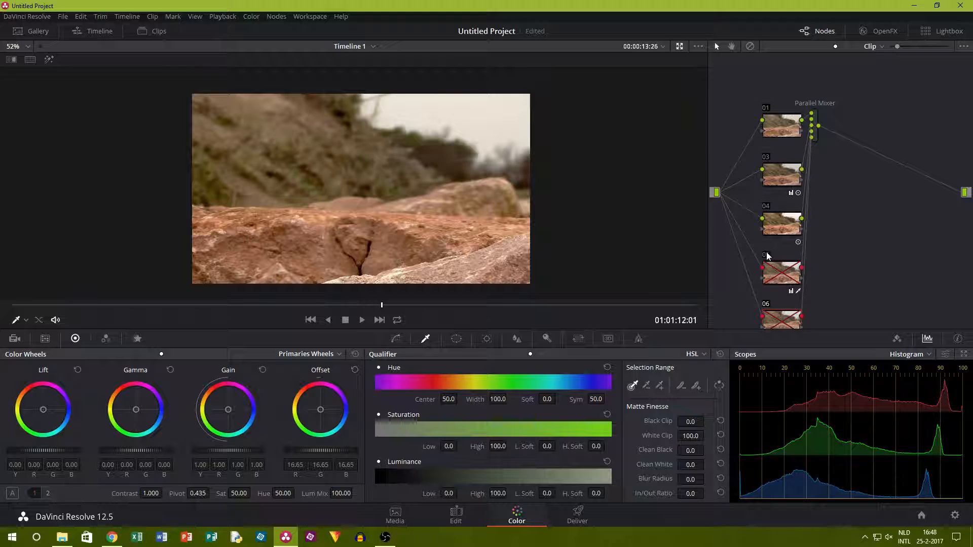
click(767, 255)
click(766, 304)
scroll(858, 250, down, 1)
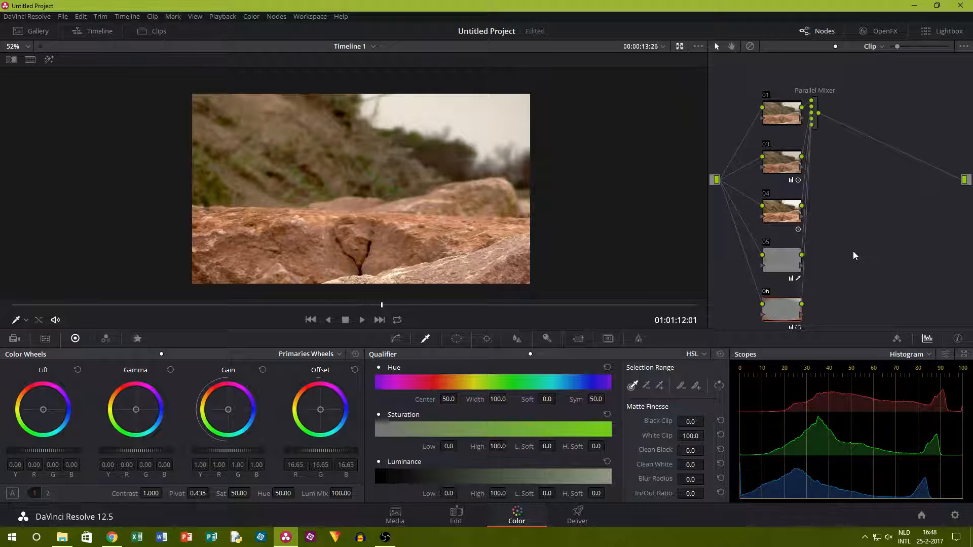
Show the reference wipe over the graded image, shift its dividing line, and turn the wipe off again.
right_click(498, 182)
click(551, 237)
drag(424, 220, 416, 166)
right_click(416, 171)
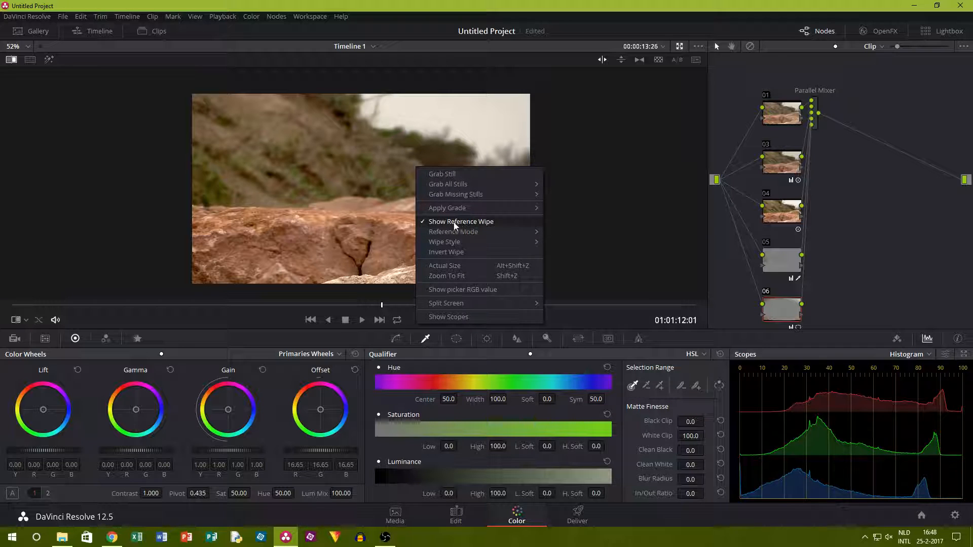
click(471, 222)
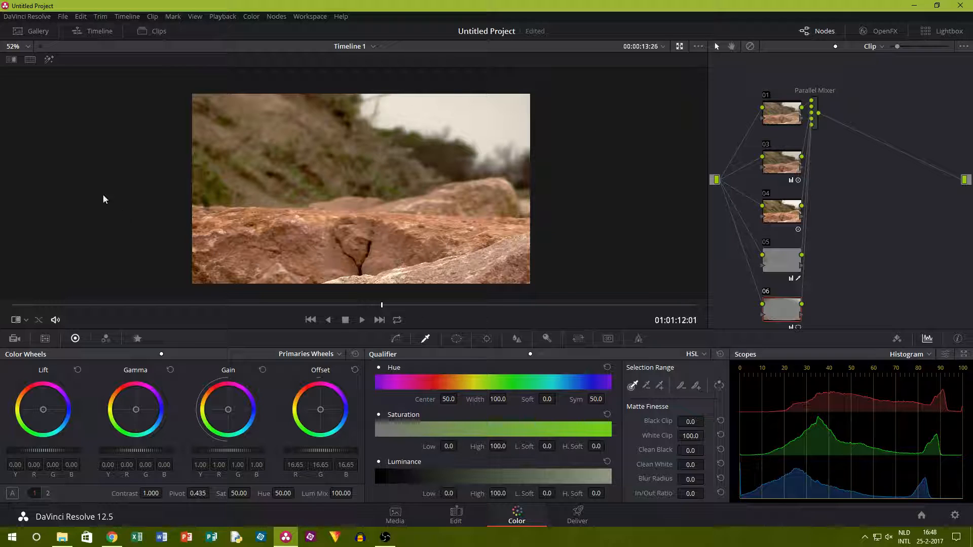
Select the third clip, the beach grass shot, for grading and hide the clip thumbnails.
click(153, 32)
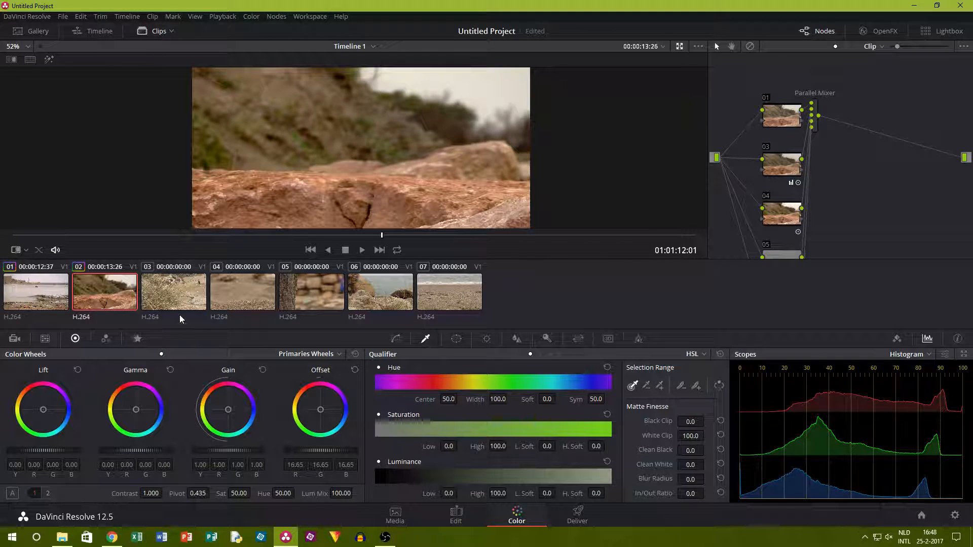
click(167, 296)
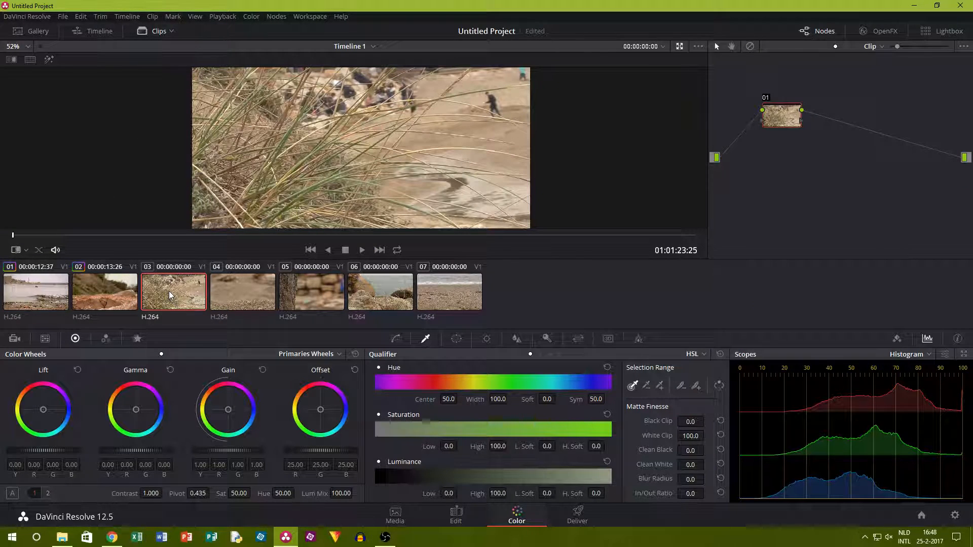
click(161, 33)
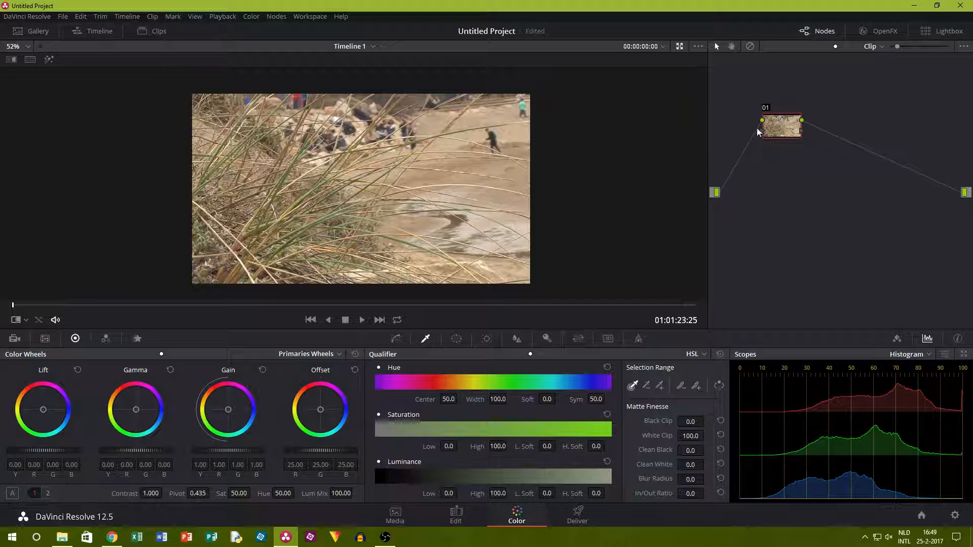
Add a parallel node below node 01, lower its offset to 12.00 and raise its gain to 1.12.
click(276, 18)
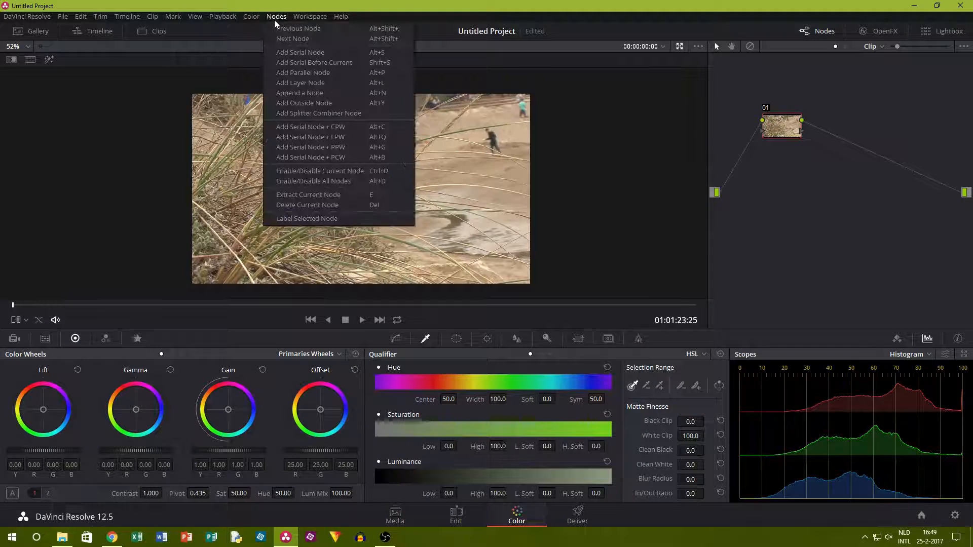
click(300, 73)
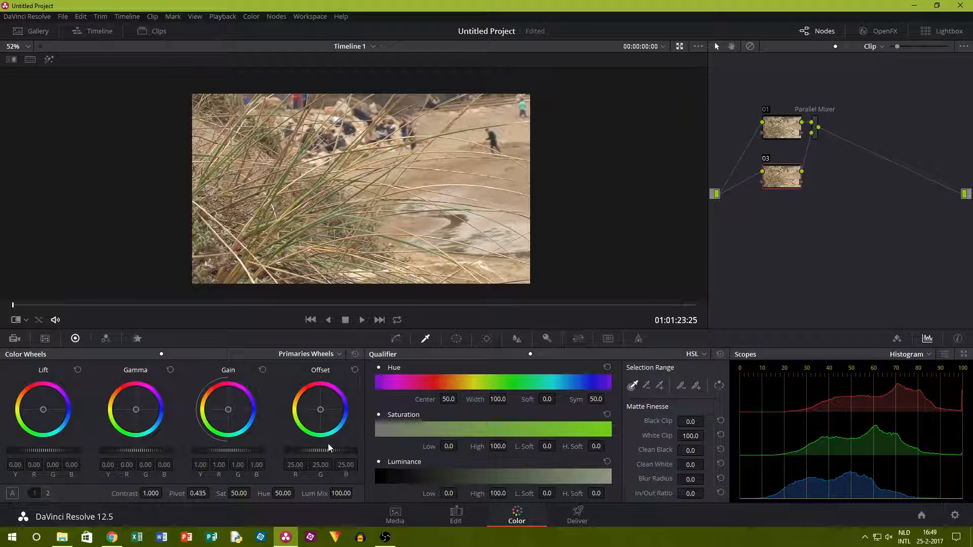
drag(321, 451, 295, 451)
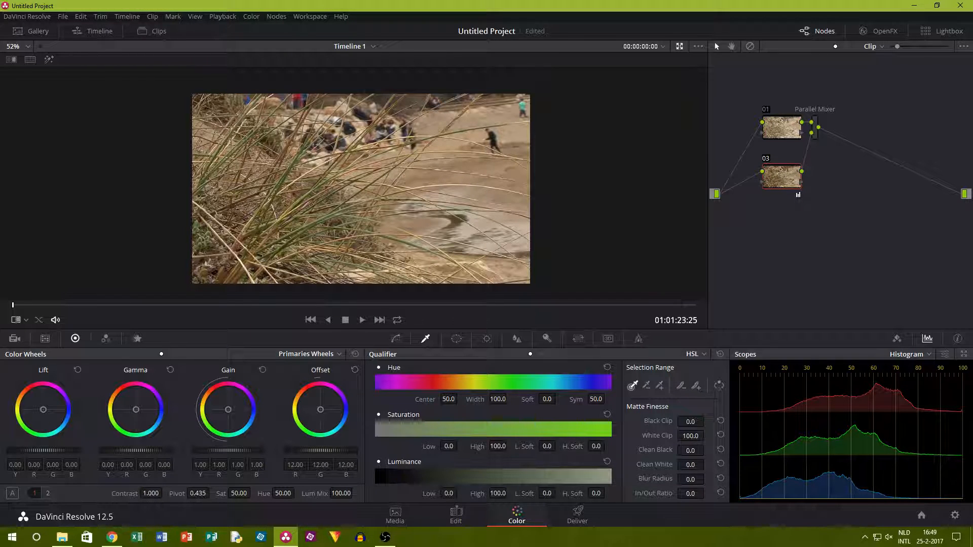
drag(219, 451, 219, 456)
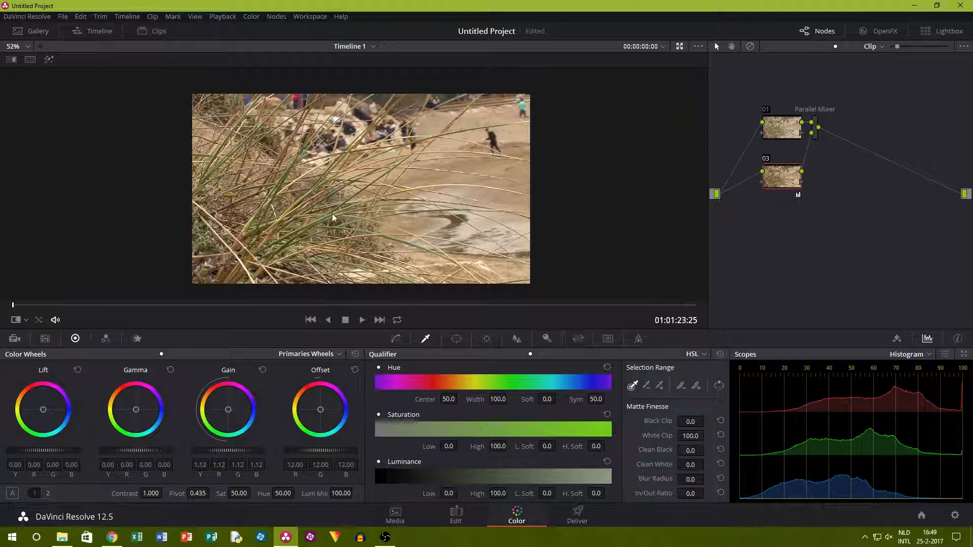
Toggle node 03 off and on repeatedly to compare the grass shot with and without its correction.
scroll(344, 216, up, 3)
scroll(321, 215, down, 2)
click(766, 160)
click(766, 160)
click(766, 160)
click(766, 160)
click(766, 160)
click(765, 160)
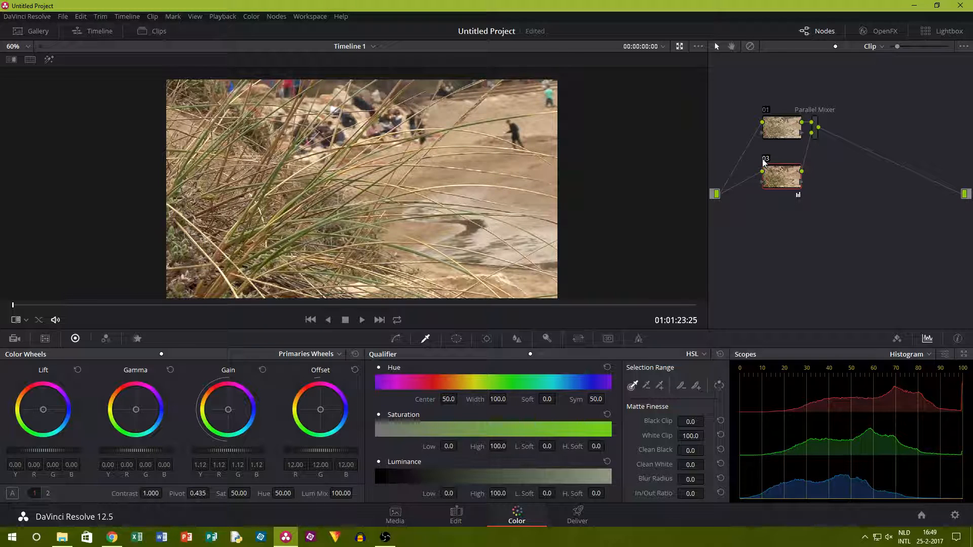
Raise node 03's saturation to 59.80 and toggle the node off and on to check the effect.
drag(239, 494, 263, 494)
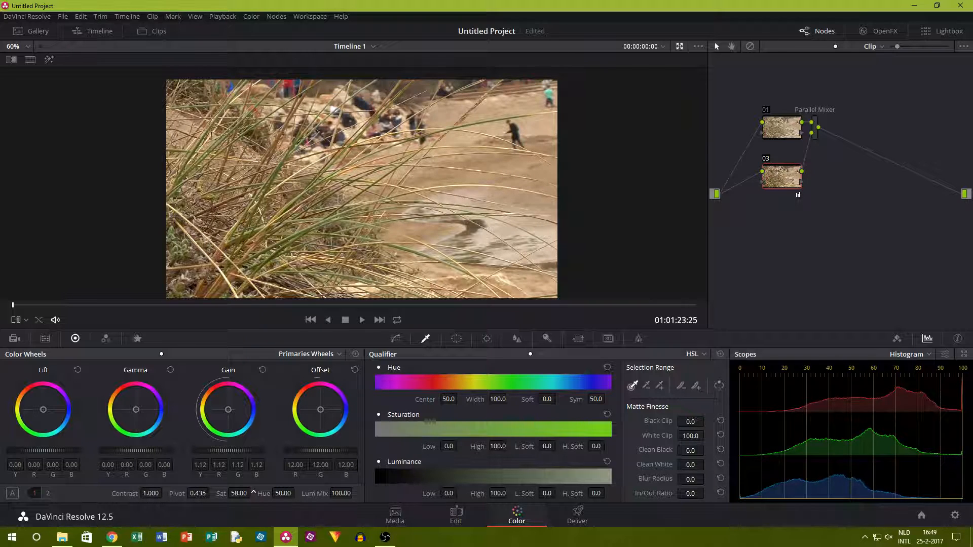
click(766, 160)
click(769, 161)
At 00:00:07:03 of the third clip, add a parallel node below node 03 and switch its qualifier to 3D.
scroll(434, 99, down, 1)
drag(83, 312, 13, 305)
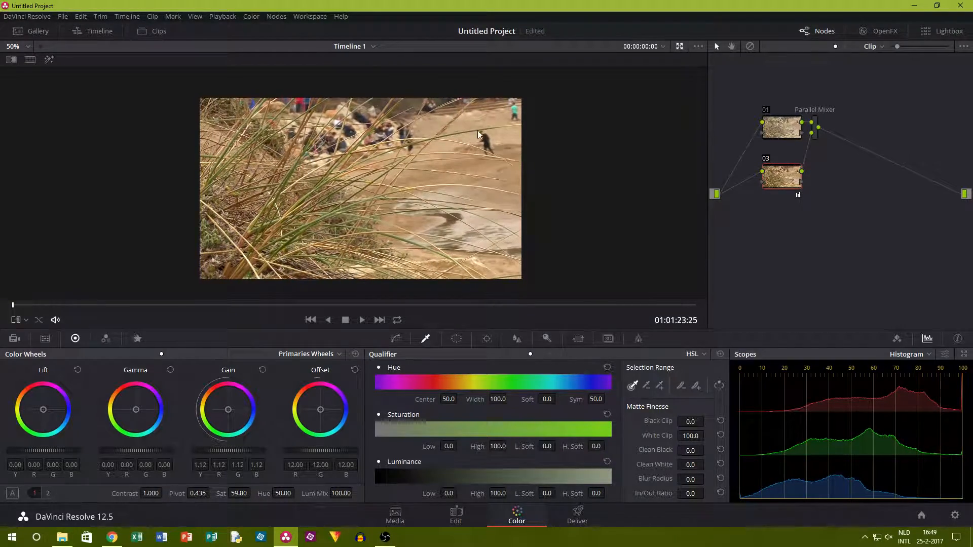
click(213, 304)
scroll(408, 194, up, 2)
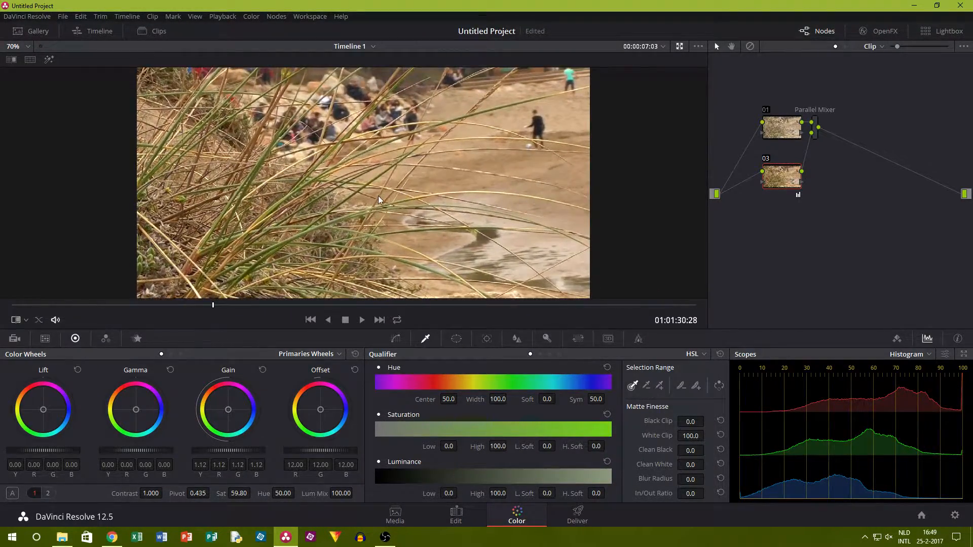
scroll(376, 195, up, 3)
scroll(362, 194, down, 4)
scroll(357, 196, down, 1)
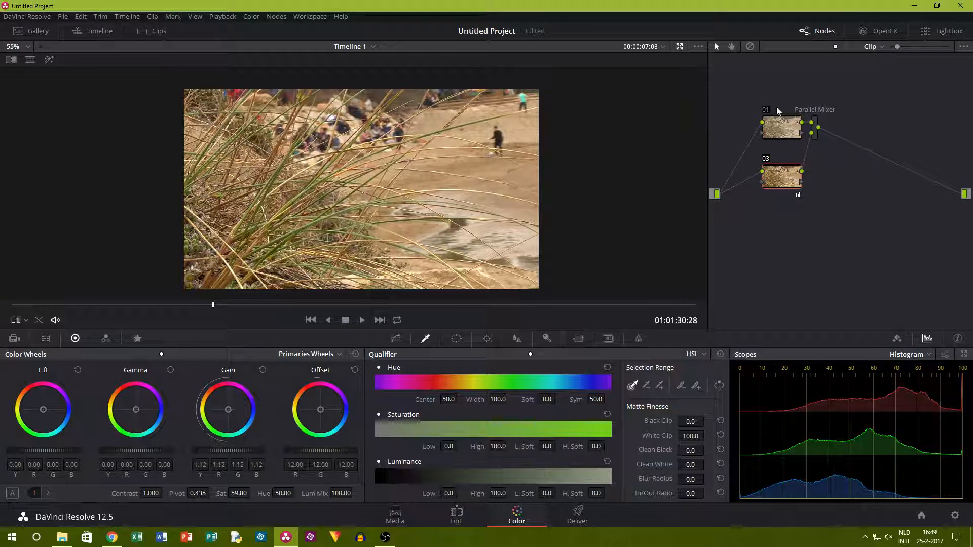
click(276, 16)
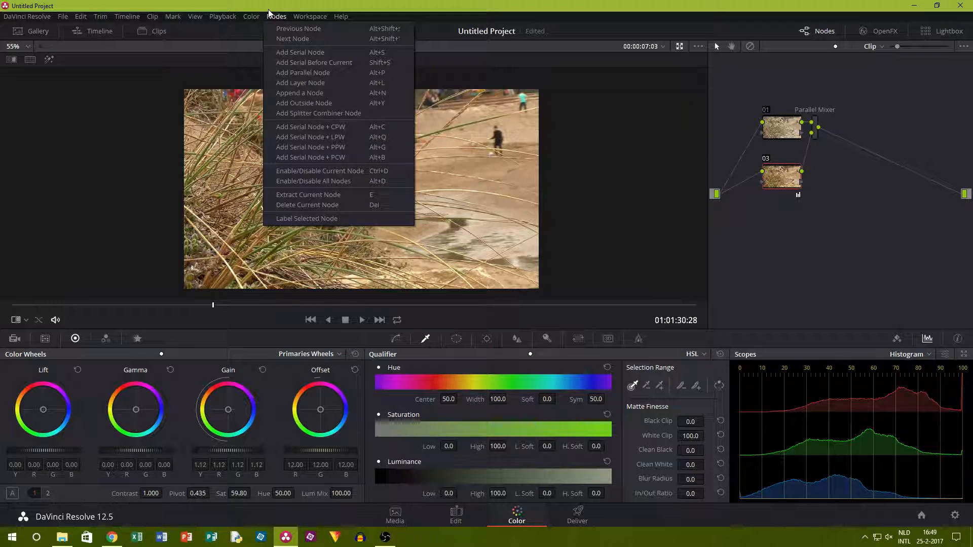
click(318, 74)
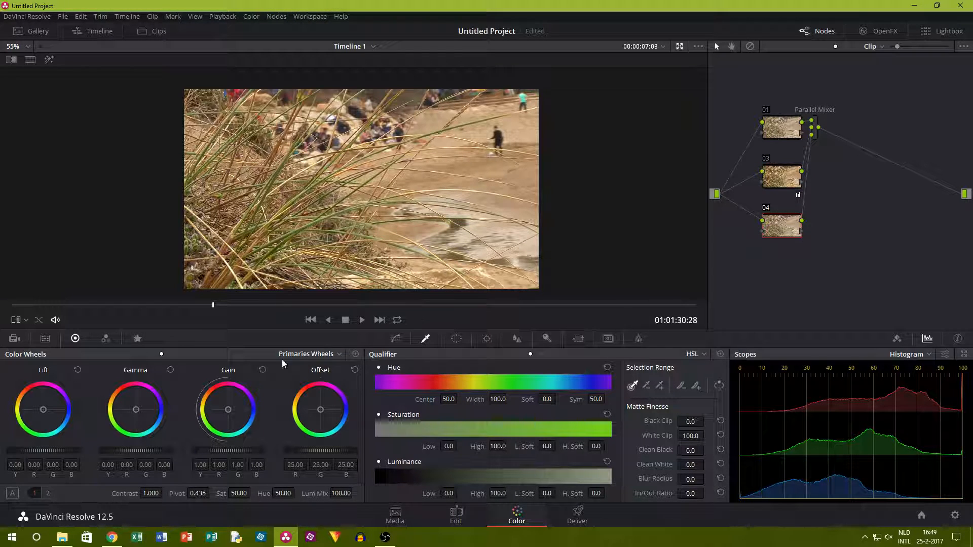
click(693, 353)
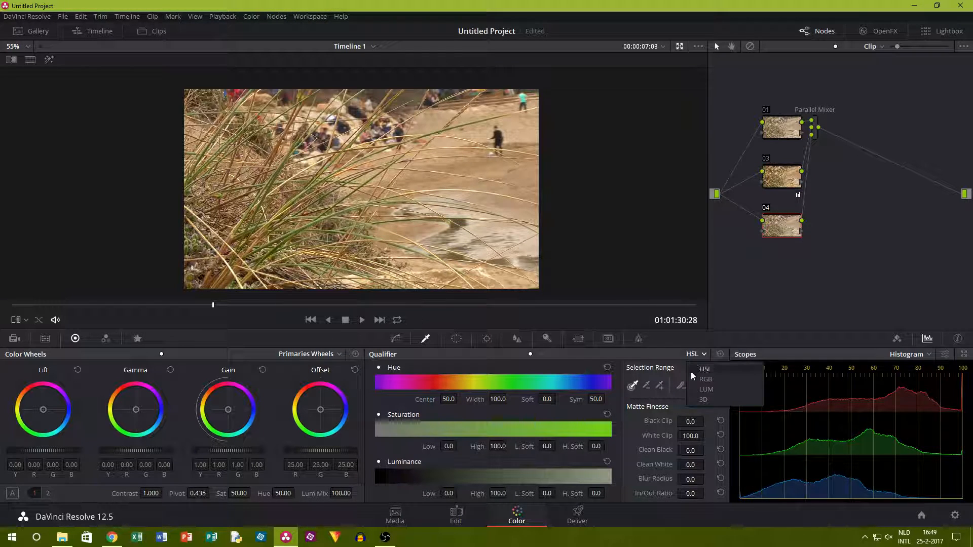
click(698, 399)
Sample the green grass blades with strokes for node 04's 3D qualifier, undoing one stray sample and leaving three colour samples.
scroll(181, 196, up, 6)
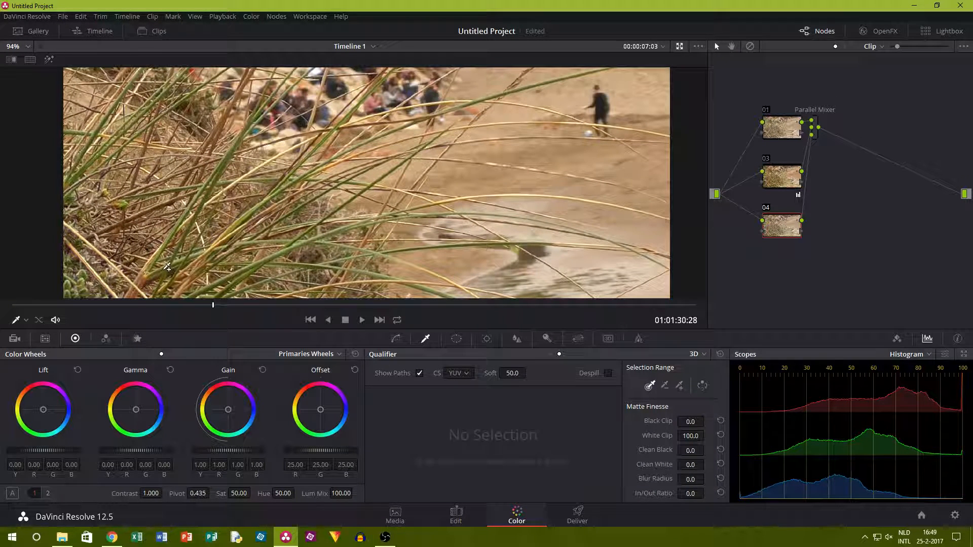
drag(166, 266, 196, 260)
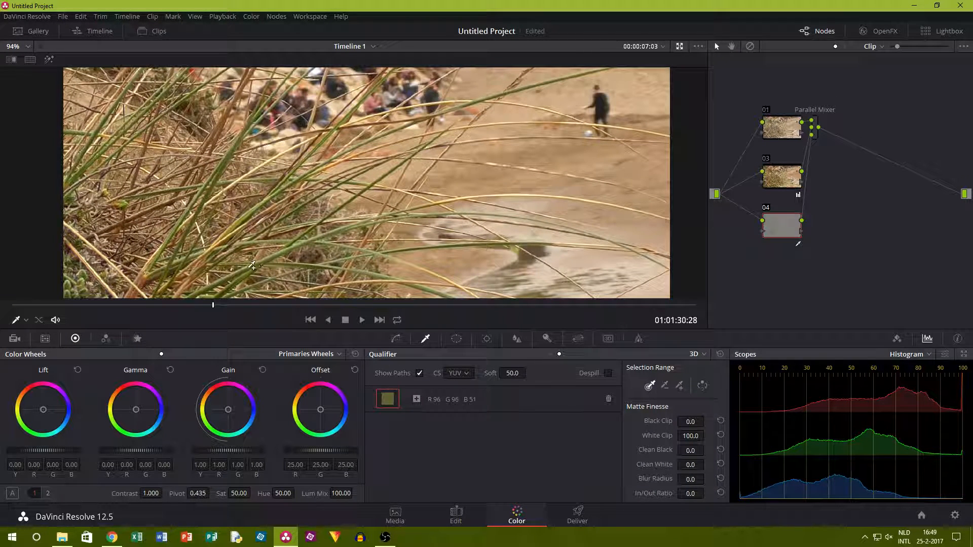
drag(280, 252, 355, 228)
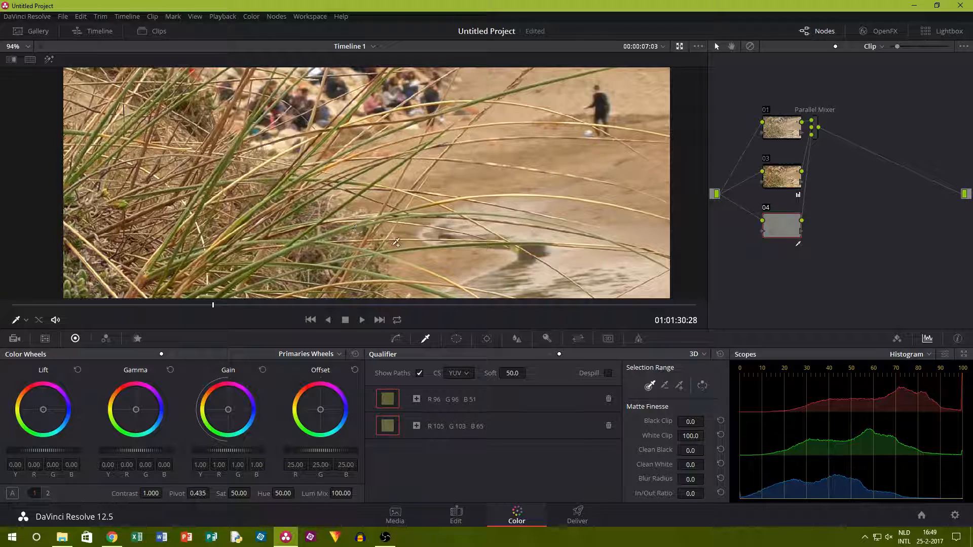
drag(314, 262, 350, 255)
key(ctrl+z)
click(99, 133)
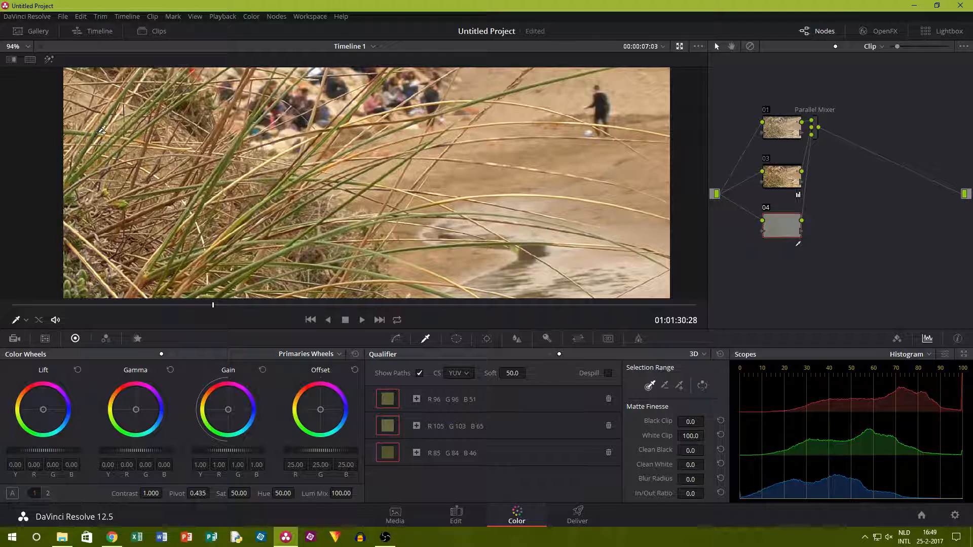
Shift node 04's offset towards green, to about R 25.09, G 28.74 and B 24.98, with the primaries wheels.
click(177, 353)
click(162, 354)
drag(321, 450, 341, 451)
drag(319, 403, 317, 406)
scroll(371, 199, down, 5)
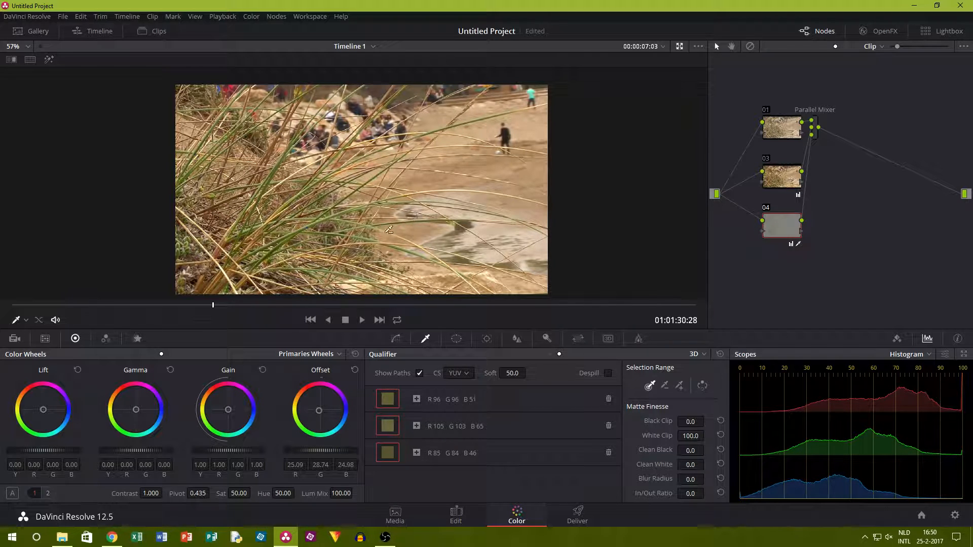
Inspect the grass blades up close with node 04 disabled and enabled again to compare the green correction.
scroll(397, 229, up, 6)
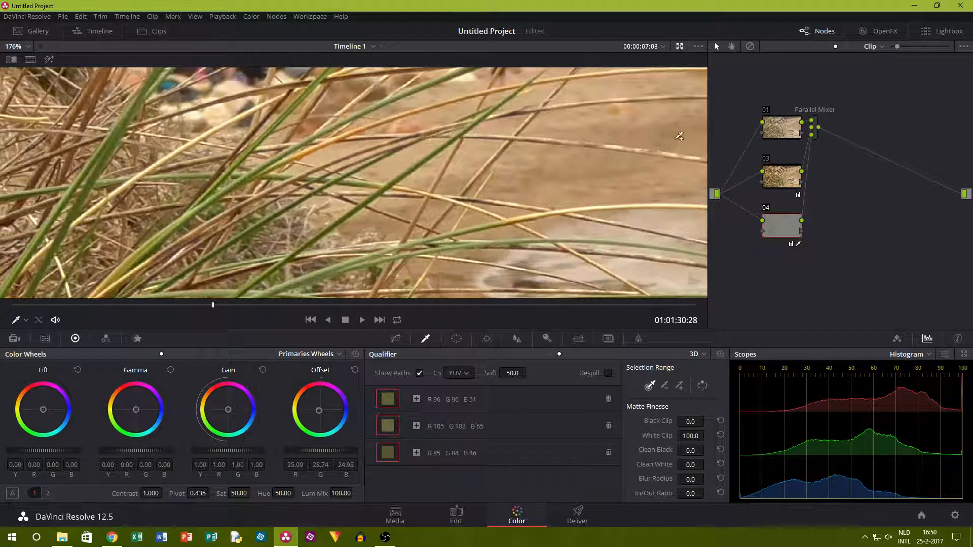
click(768, 208)
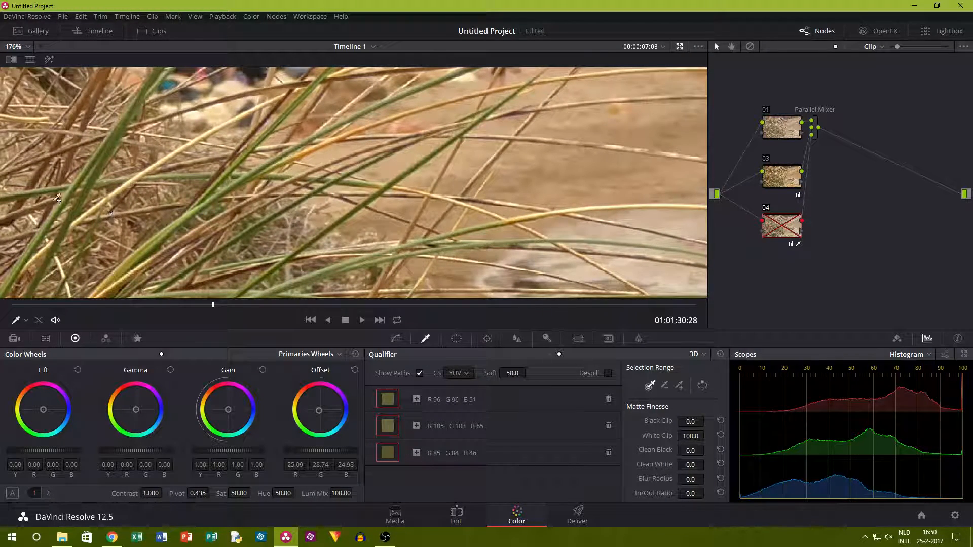
click(768, 208)
scroll(465, 167, down, 4)
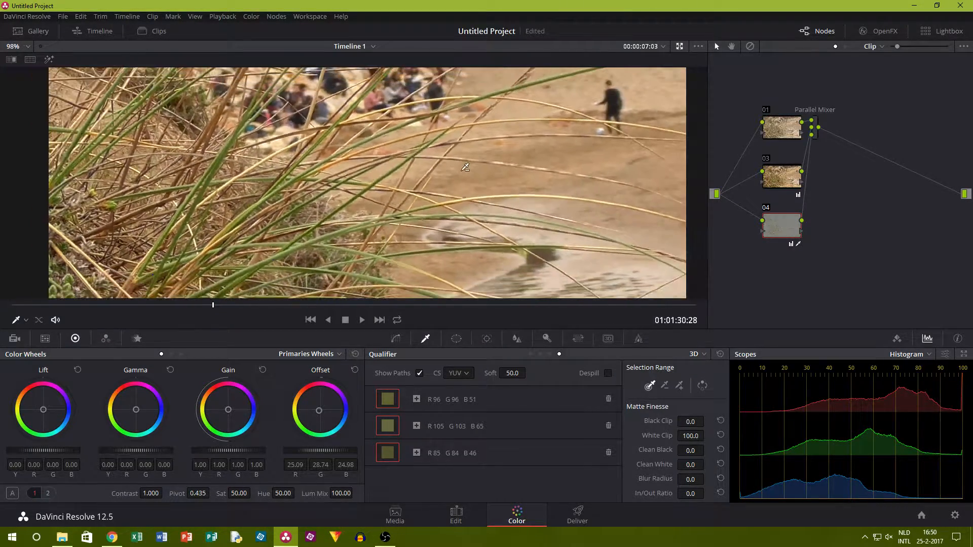
scroll(465, 167, down, 4)
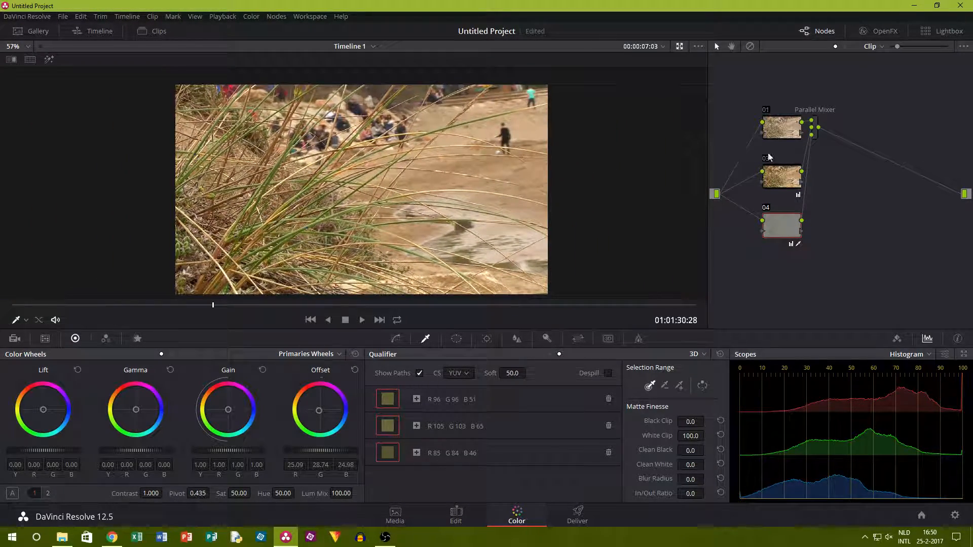
Try lowering the Log highlights to about -0.08 on a new parallel node below node 04, and delete that node.
click(276, 16)
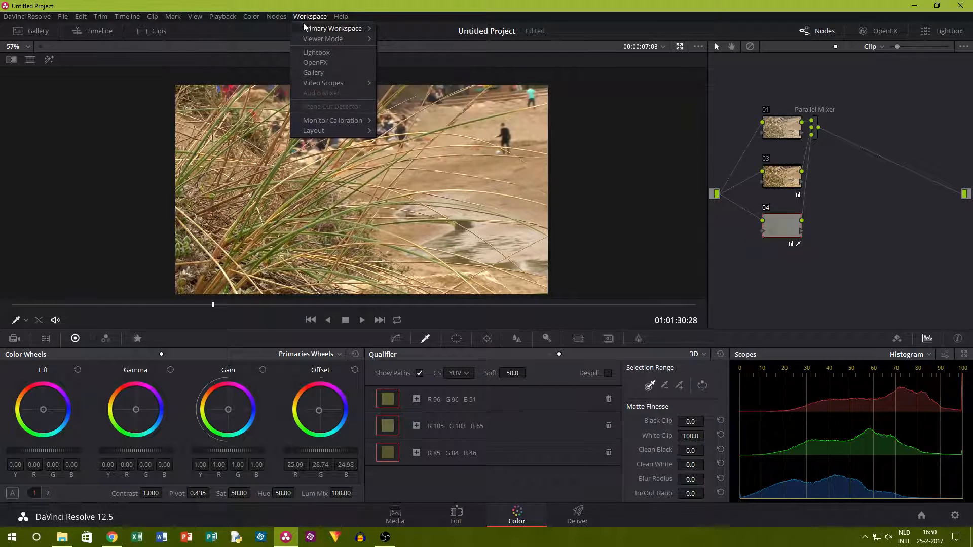
click(309, 72)
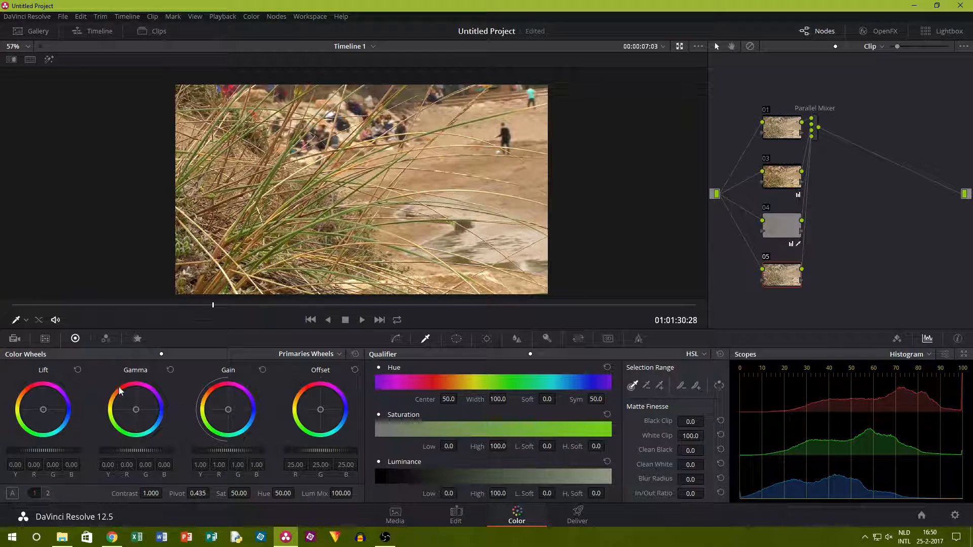
click(181, 354)
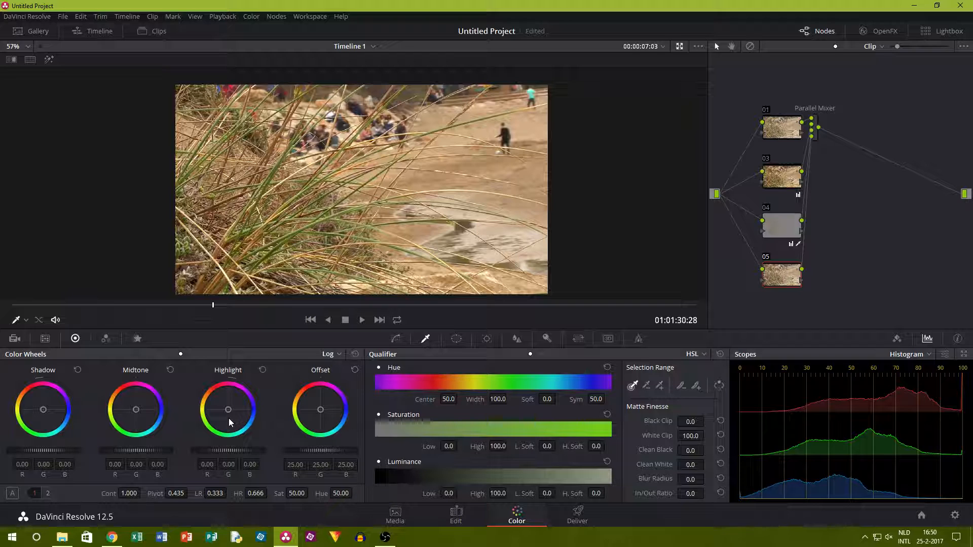
mouse_move(228, 450)
mouse_down()
mouse_move(248, 450)
mouse_move(203, 451)
mouse_move(217, 450)
mouse_up()
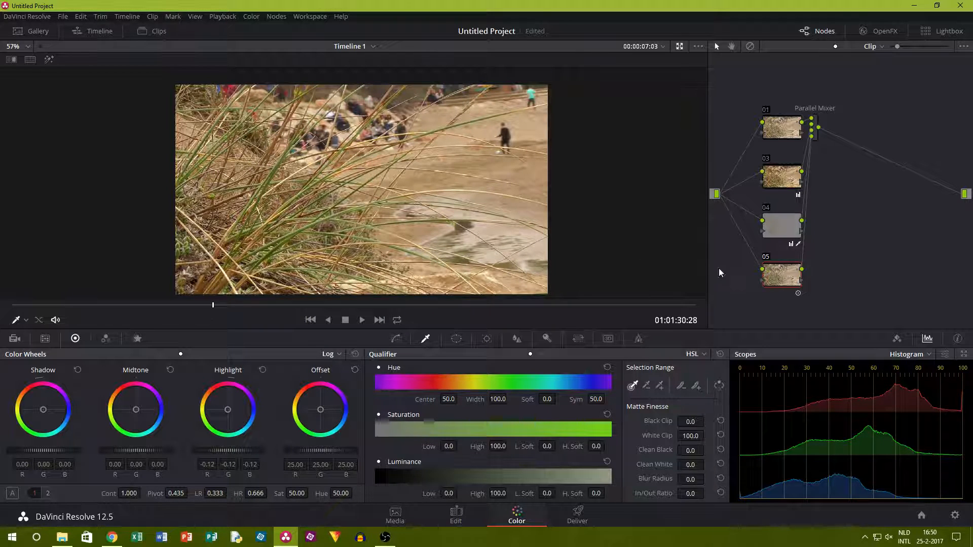
click(765, 261)
click(765, 261)
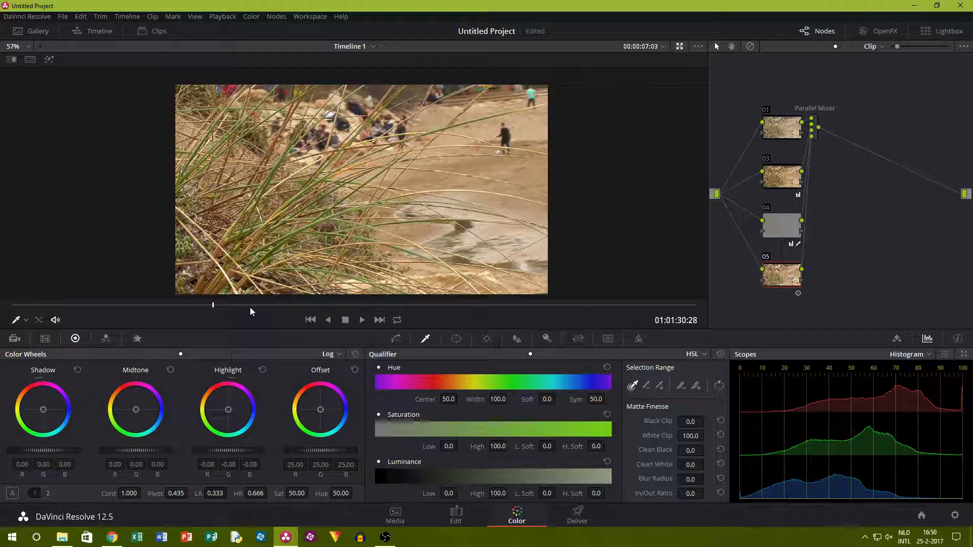
key(Delete)
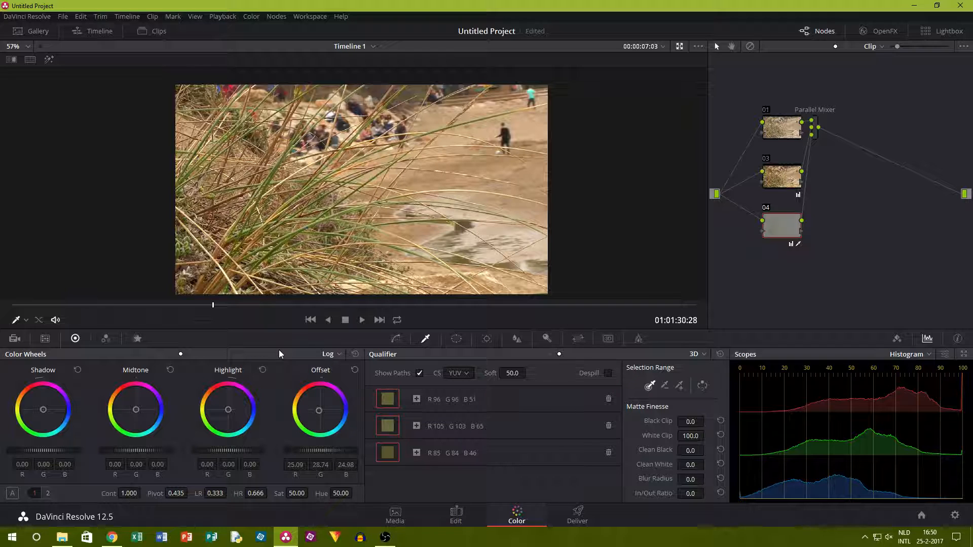
Restore the deleted node 05 and set its Log midtones to about -0.22 and shadows to about 0.08.
key(ctrl+z)
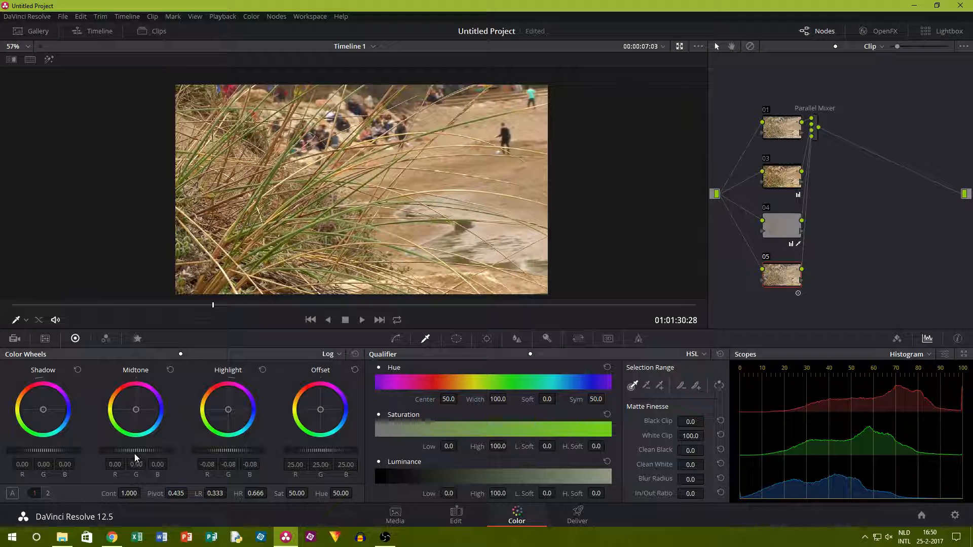
drag(135, 450, 117, 451)
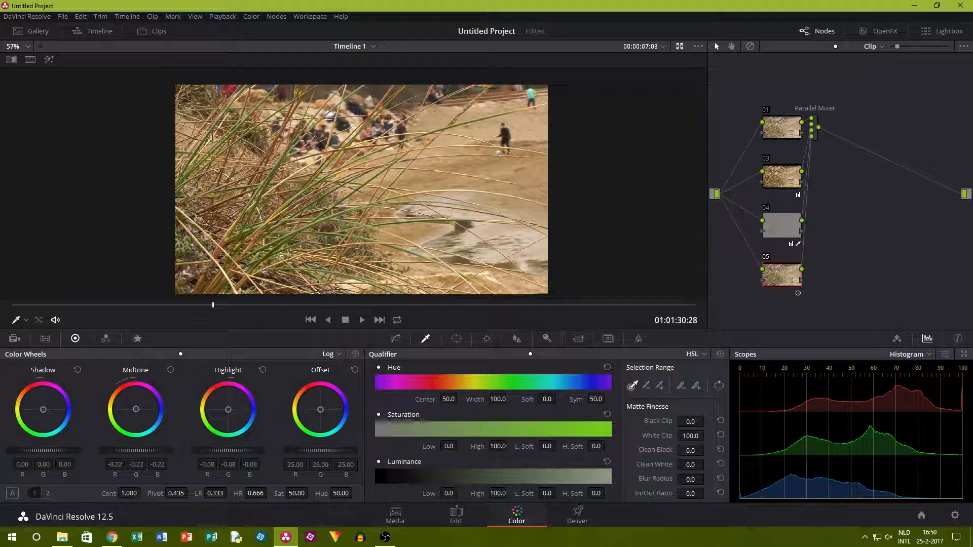
mouse_move(44, 450)
mouse_down()
mouse_move(13, 451)
mouse_move(46, 450)
mouse_up()
Compare the grass image with node 05 disabled and enabled, and check the whole frame at different sizes.
key(ctrl+d)
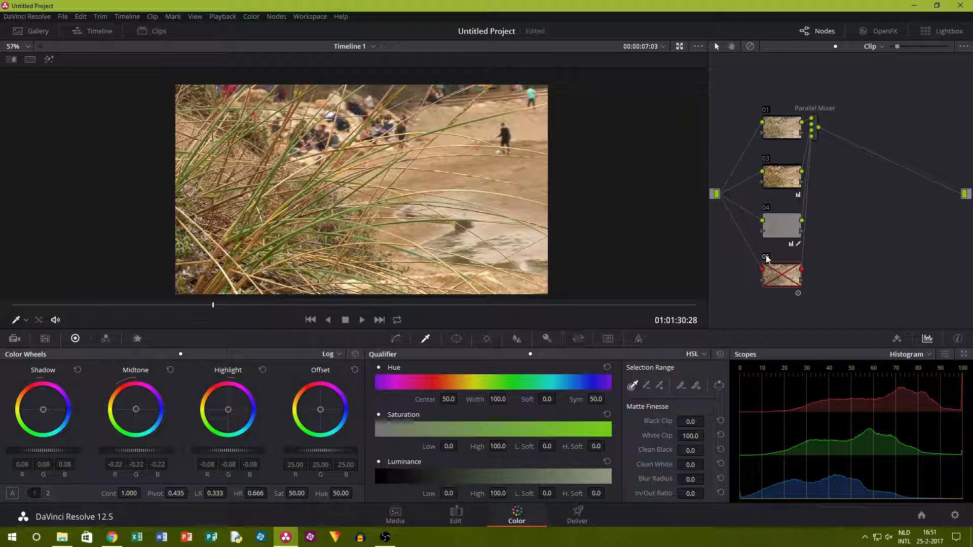
key(ctrl+d)
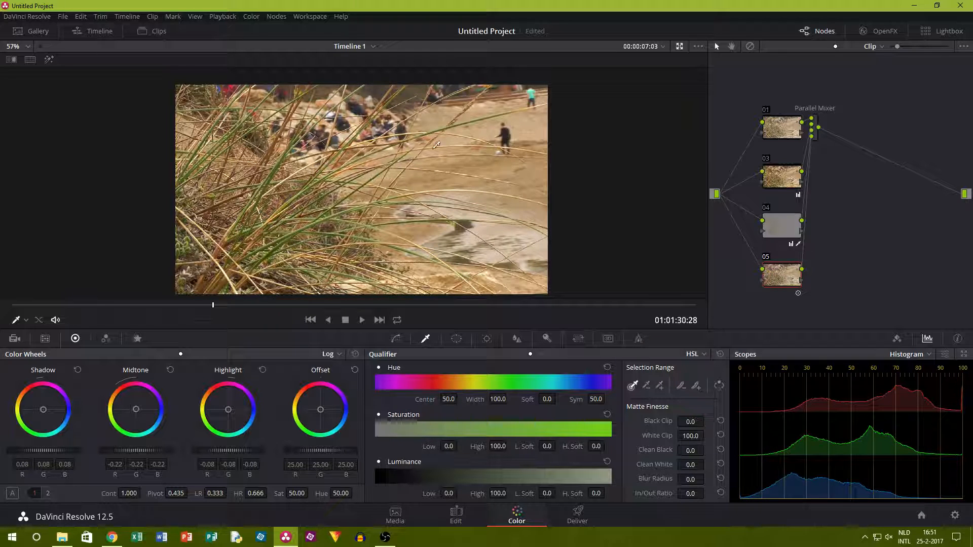
scroll(377, 175, down, 2)
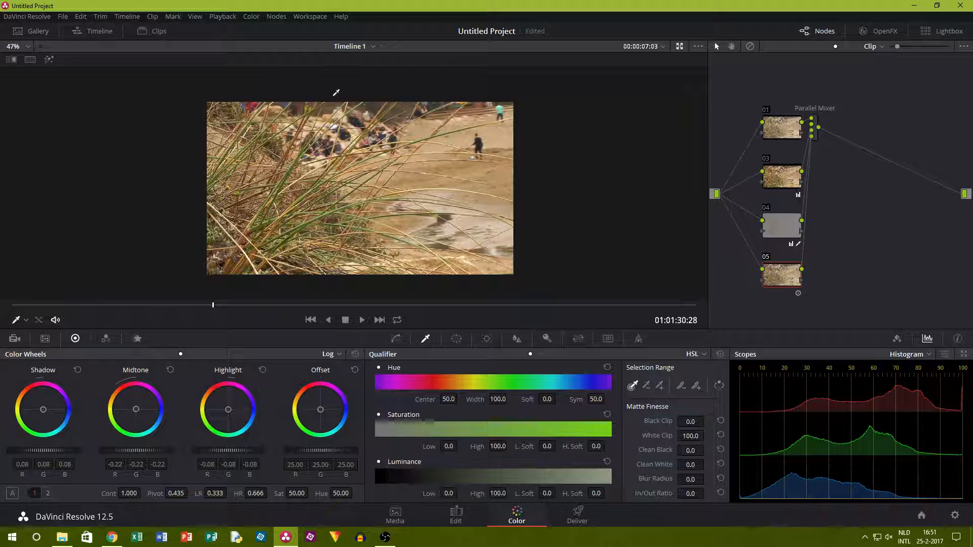
scroll(284, 121, up, 2)
scroll(627, 159, down, 3)
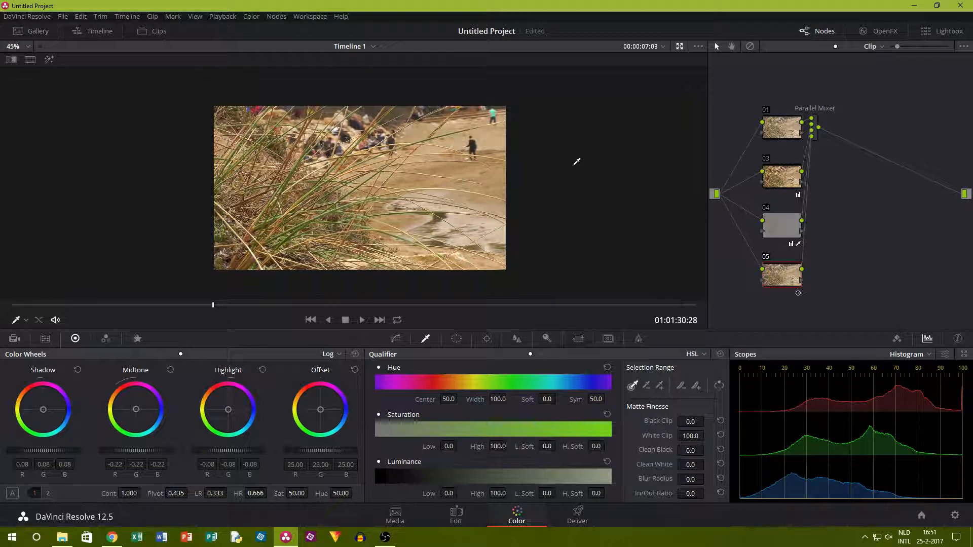
drag(835, 244, 835, 243)
Add a parallel node with a circular window stretched to a wide ellipse around the frame, about size 62.81, aspect 72.93 and softness 6.33.
click(277, 17)
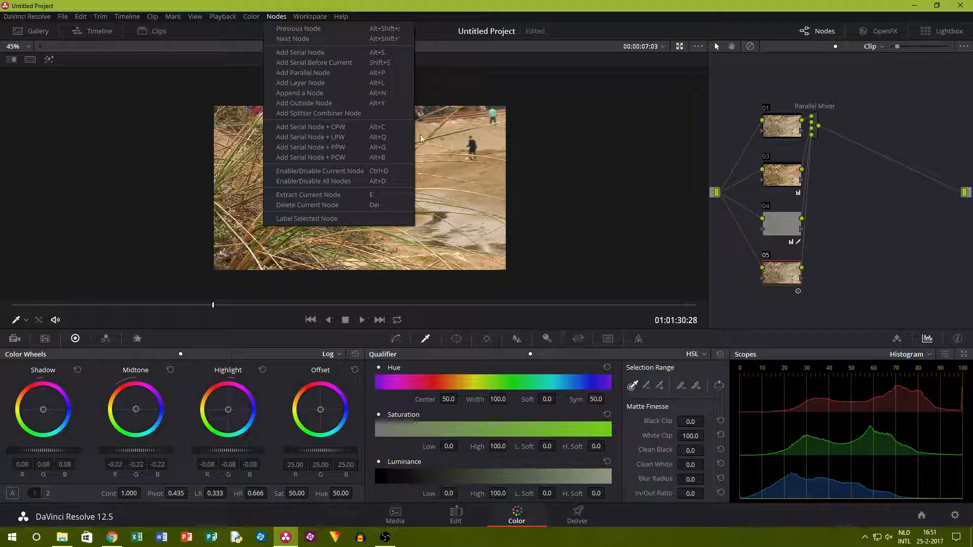
click(308, 76)
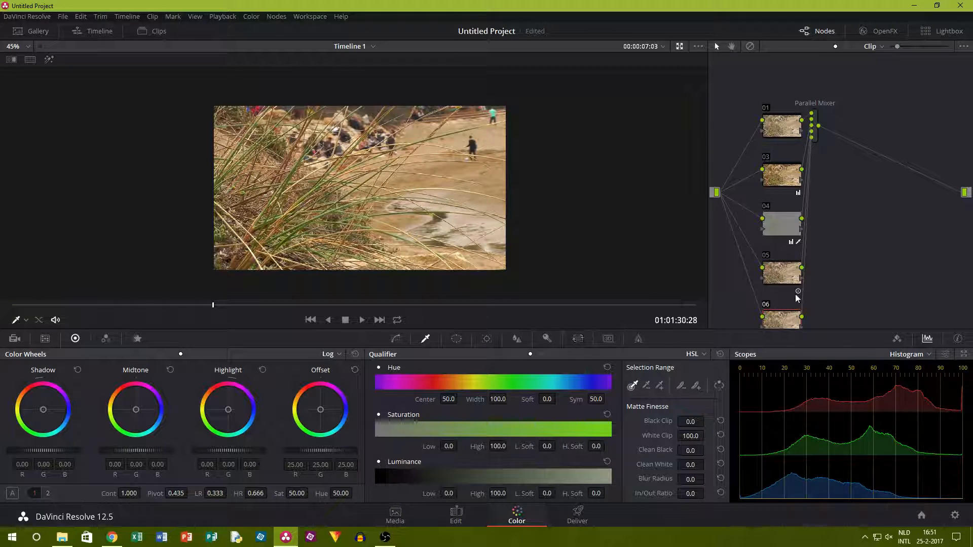
click(458, 338)
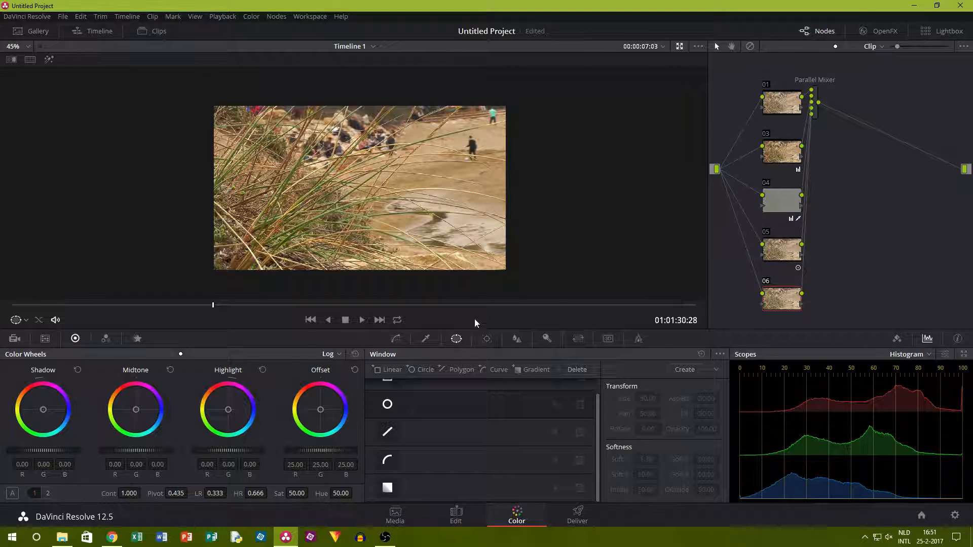
click(387, 404)
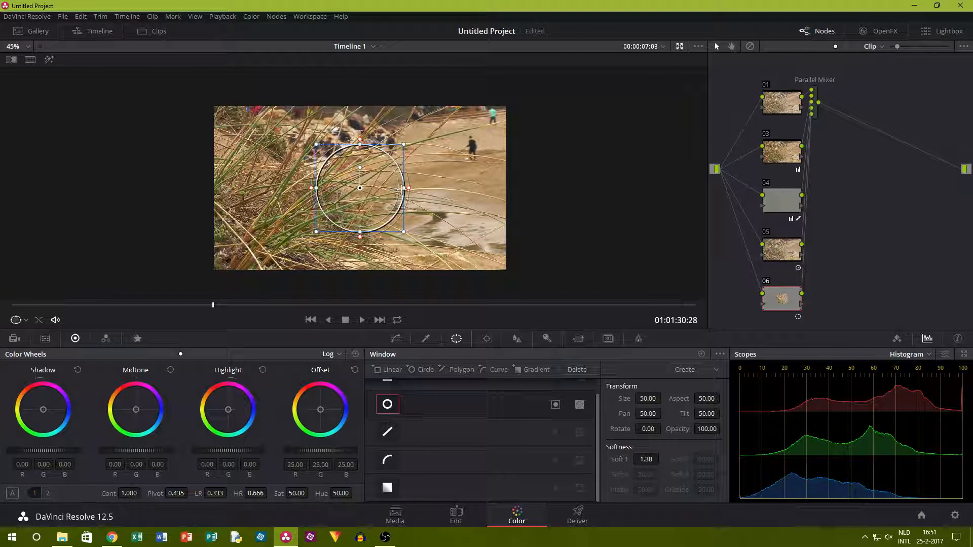
mouse_move(362, 241)
mouse_down()
mouse_move(361, 258)
mouse_move(361, 248)
mouse_up()
drag(403, 186, 524, 188)
drag(358, 249, 363, 278)
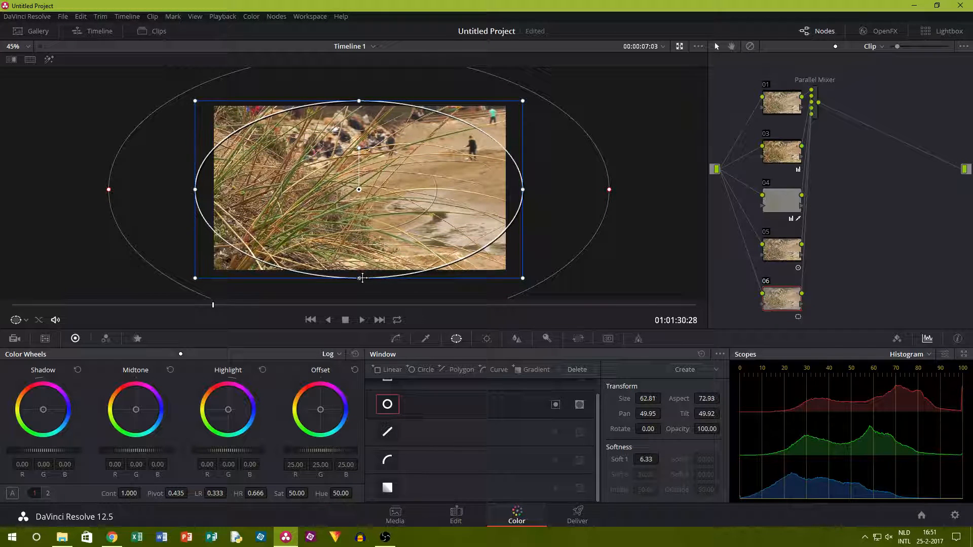
Invert node 06's circular window, lower its offset to about 16.30, and compare the vignette disabled and enabled.
click(555, 405)
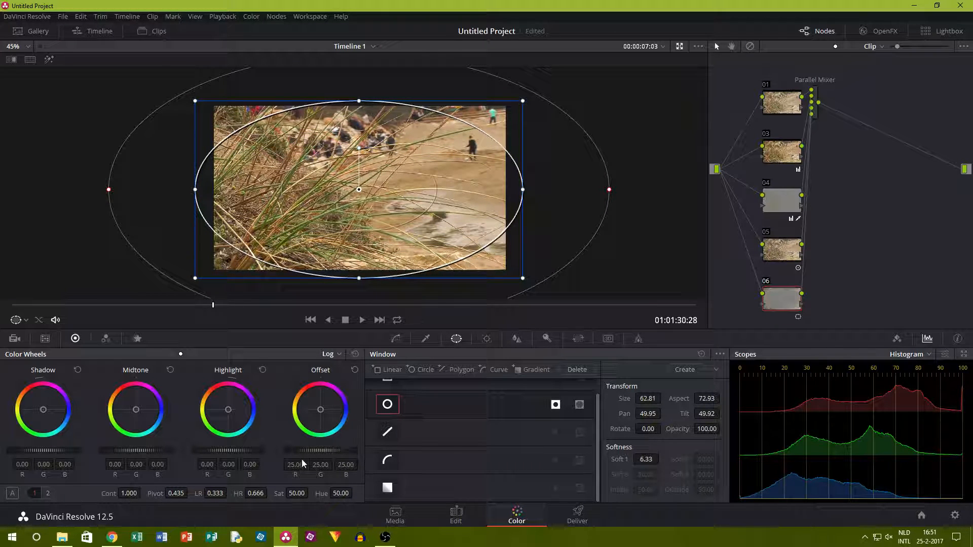
drag(320, 450, 284, 450)
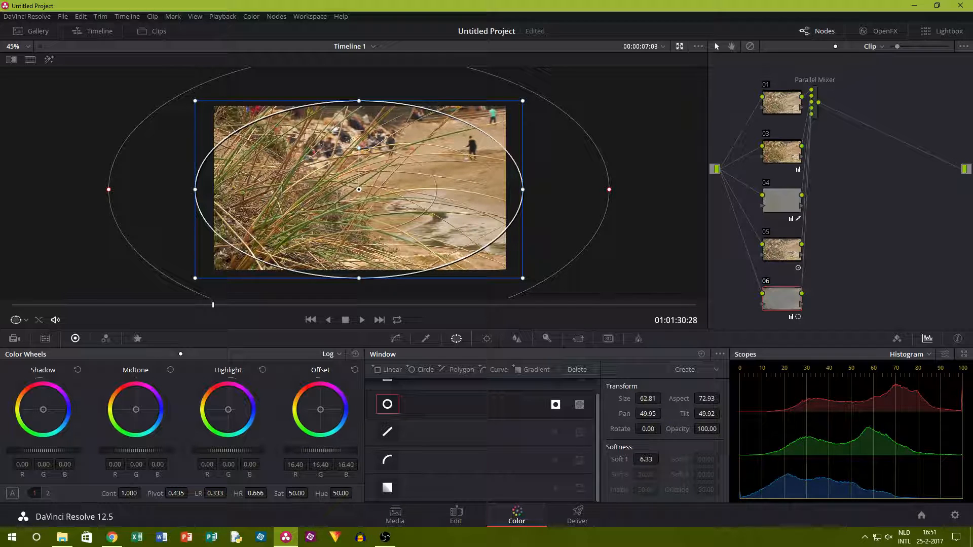
click(766, 282)
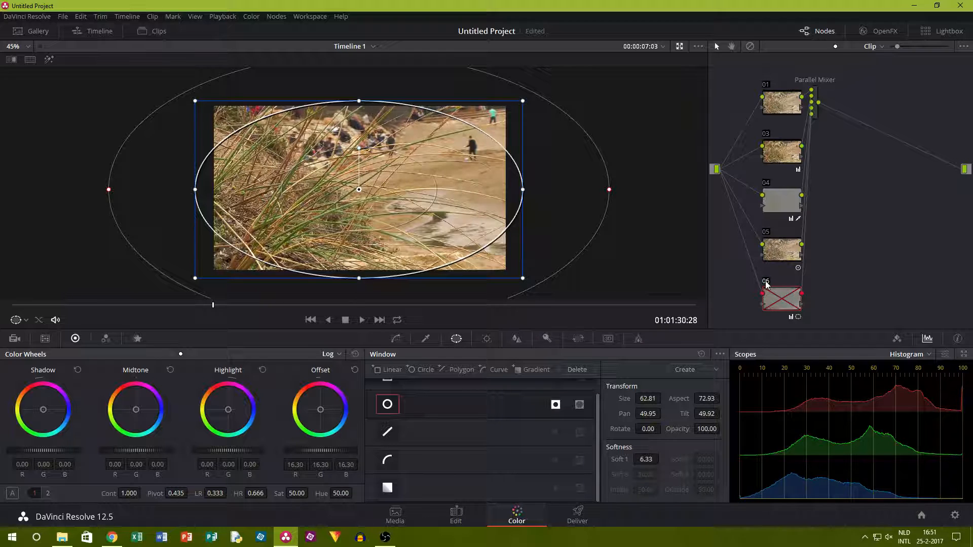
click(766, 282)
Disable nodes 03 to 06 and grab a still of the ungraded grass frame.
click(765, 282)
click(765, 232)
click(766, 183)
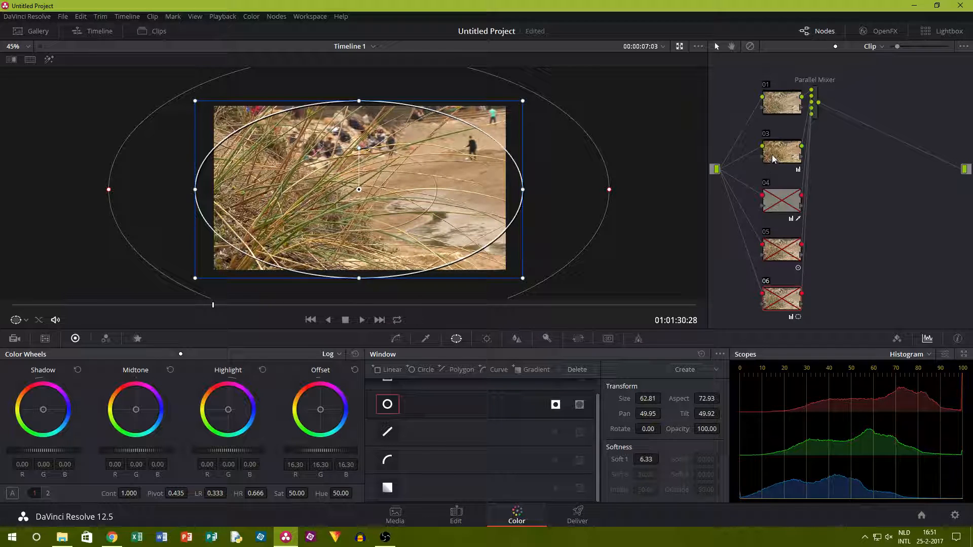
click(770, 134)
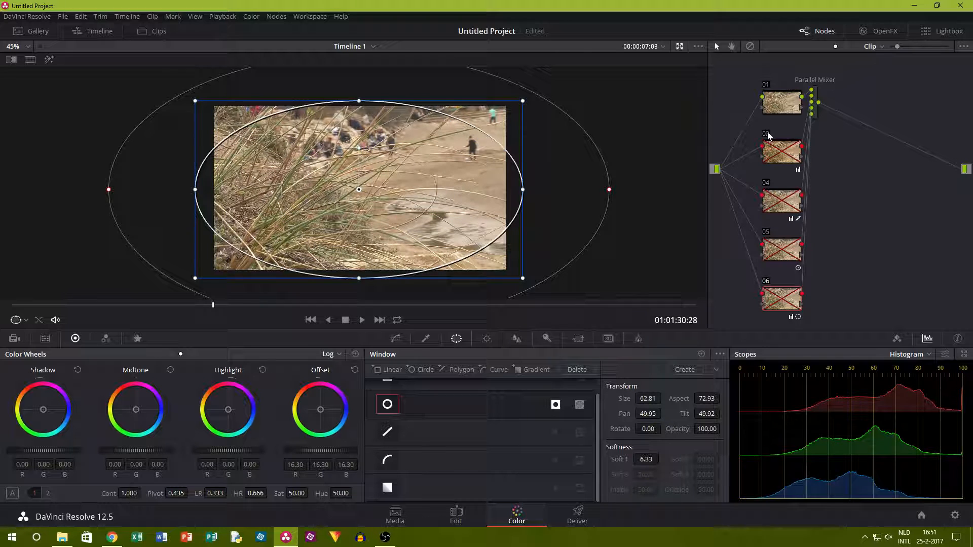
click(426, 338)
right_click(363, 179)
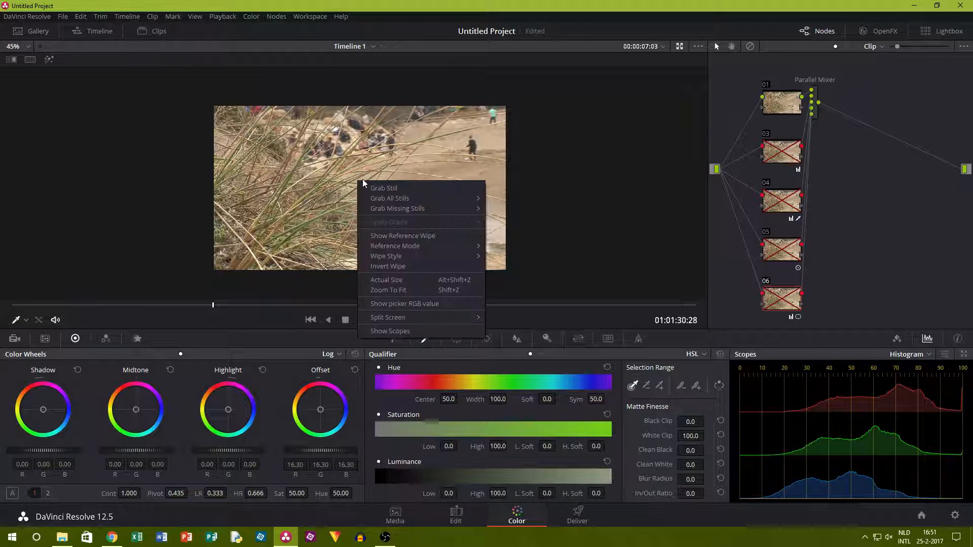
click(425, 191)
Enable nodes 03, 04, 05 and 06 again.
click(767, 134)
click(766, 183)
click(766, 233)
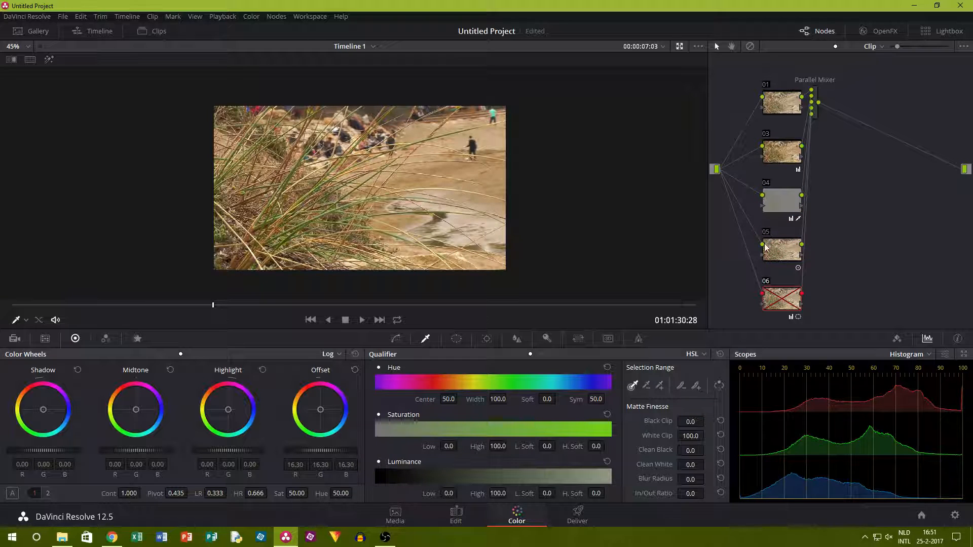
click(766, 283)
Compare the graded grass clip with the grabbed still using the reference wipe, and turn the wipe off.
right_click(450, 214)
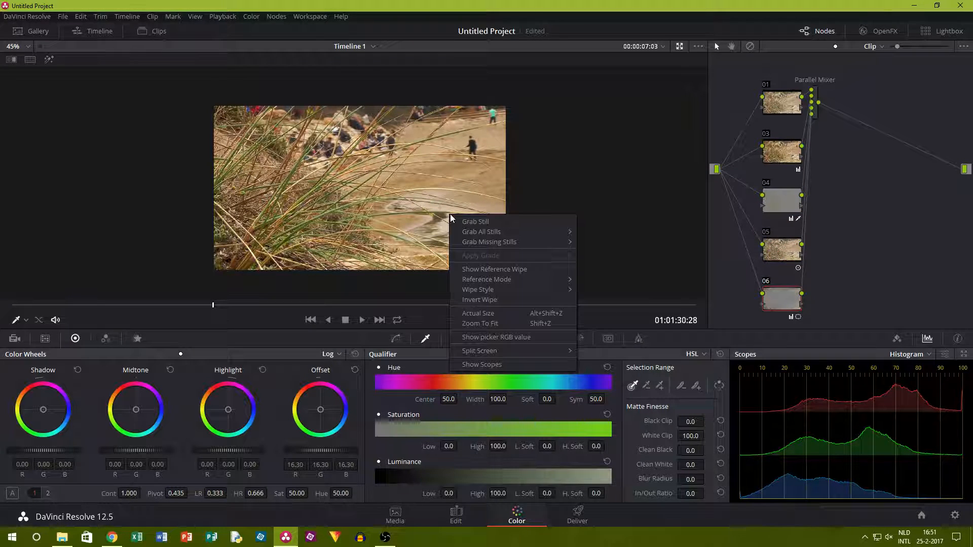
click(500, 271)
drag(393, 188, 425, 152)
right_click(425, 152)
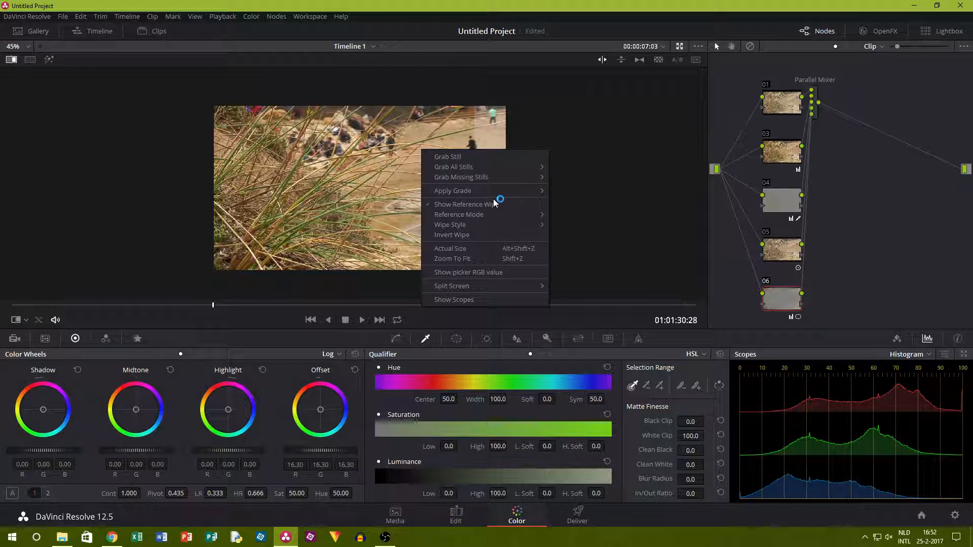
click(473, 204)
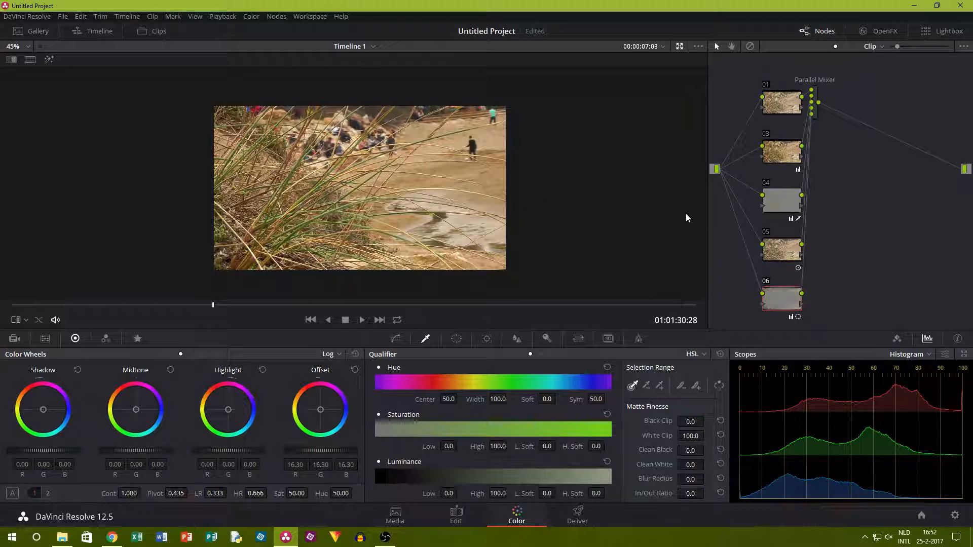
Open clip 04, the blurred sand shot, for grading and hide the clip thumbnails.
click(166, 33)
click(245, 293)
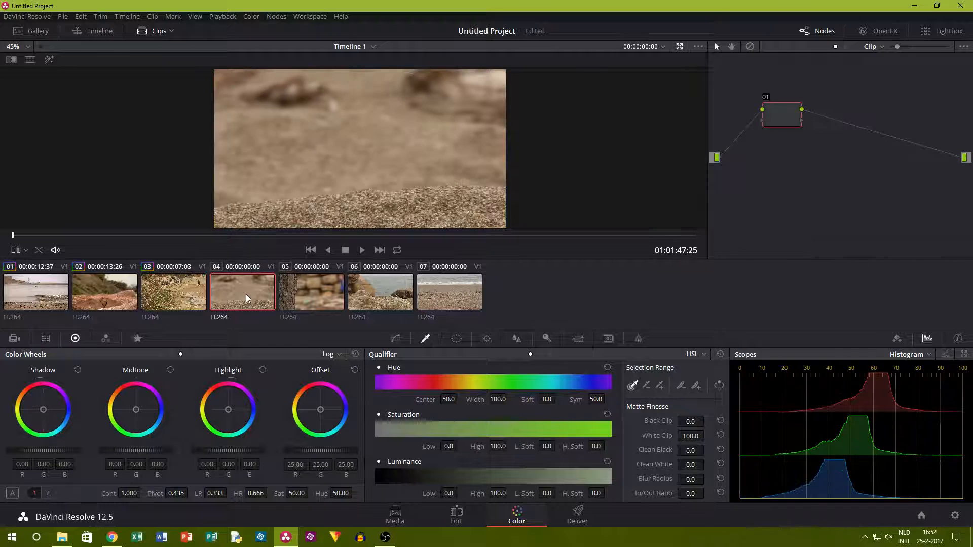
click(171, 31)
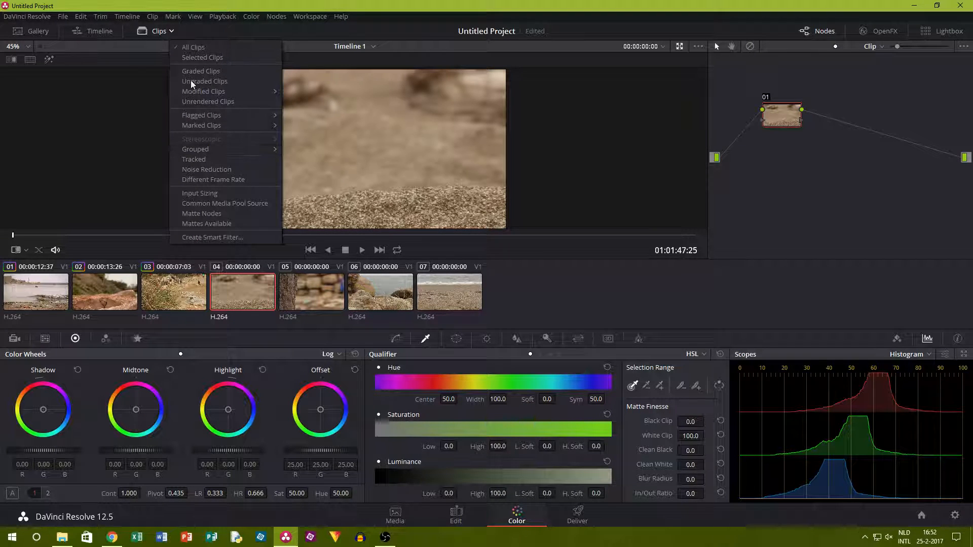
click(156, 38)
click(154, 38)
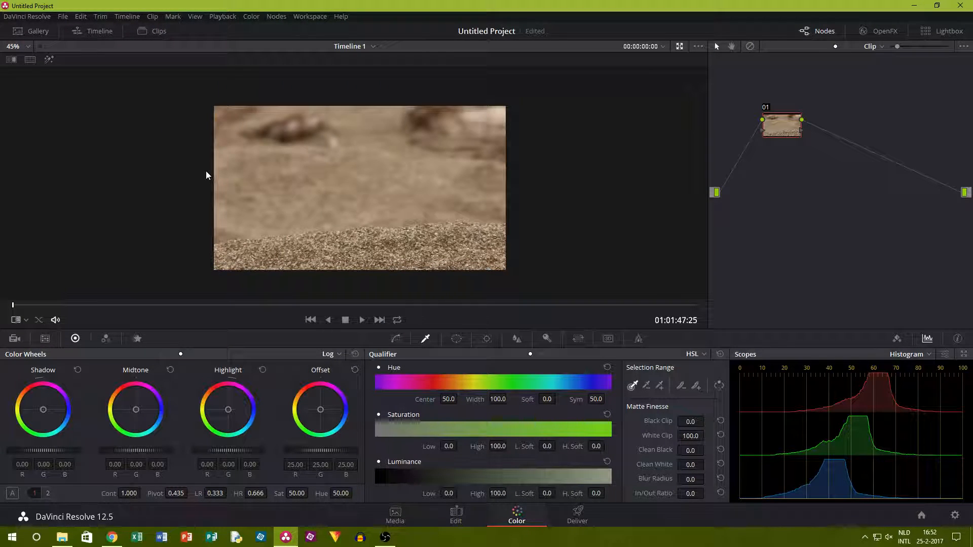
scroll(397, 190, up, 2)
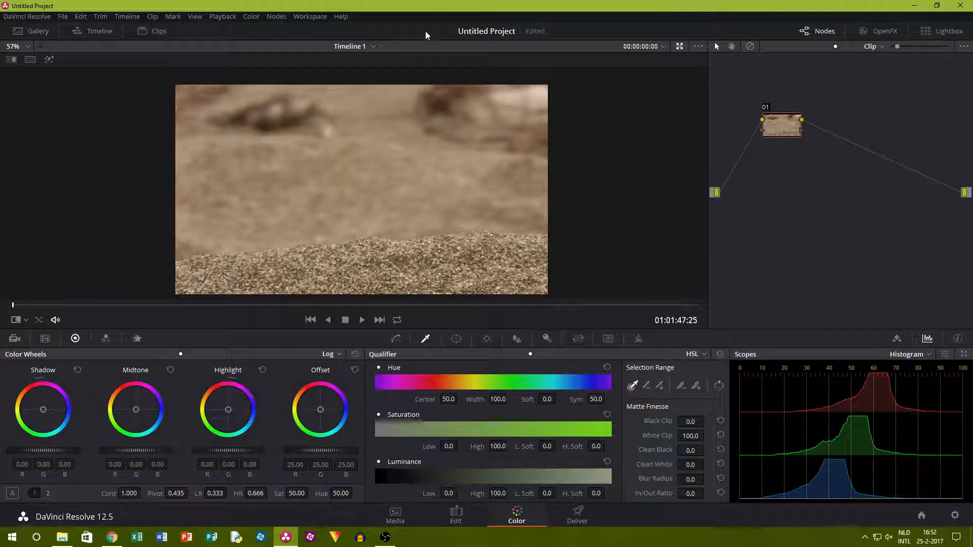
Add a parallel node to the sand clip with offset about 20.05 and Log highlights about 0.16.
click(276, 17)
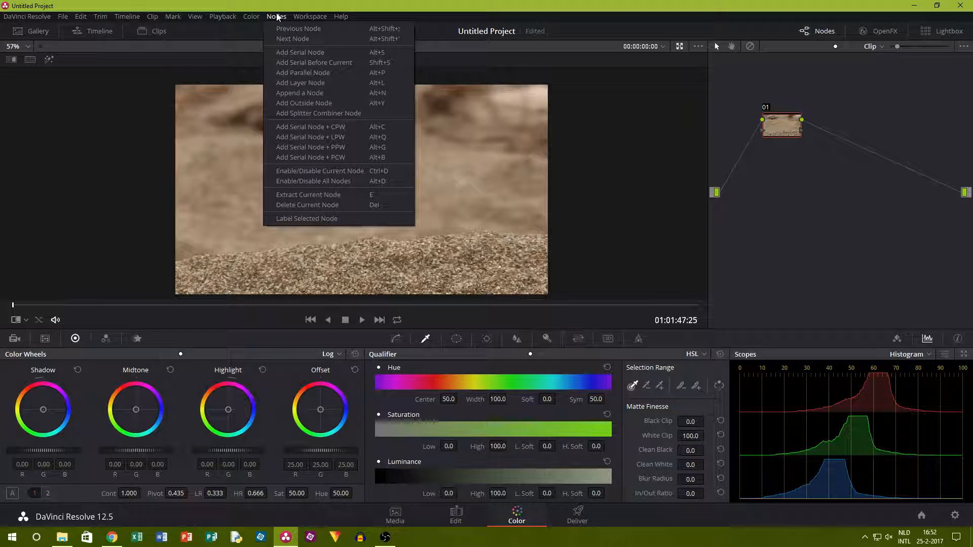
click(324, 72)
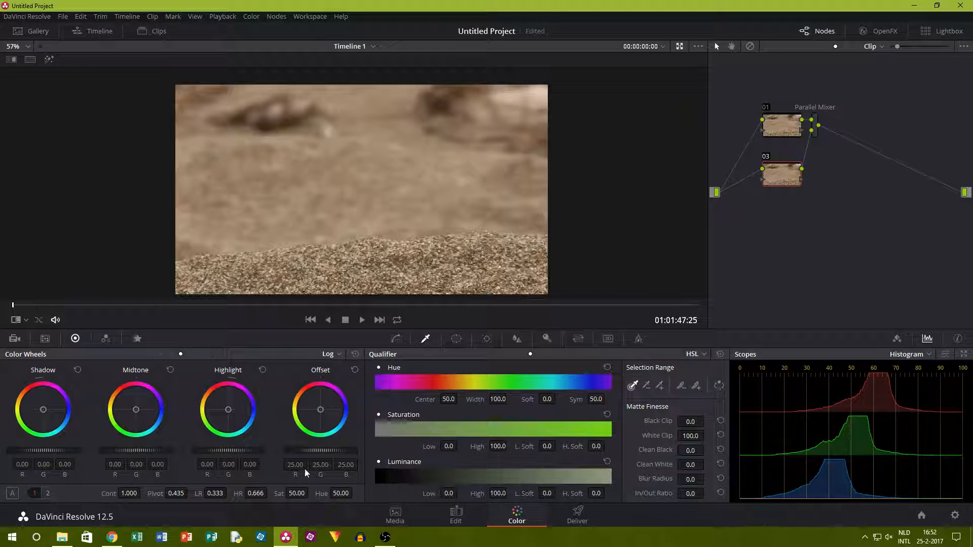
drag(320, 454, 299, 454)
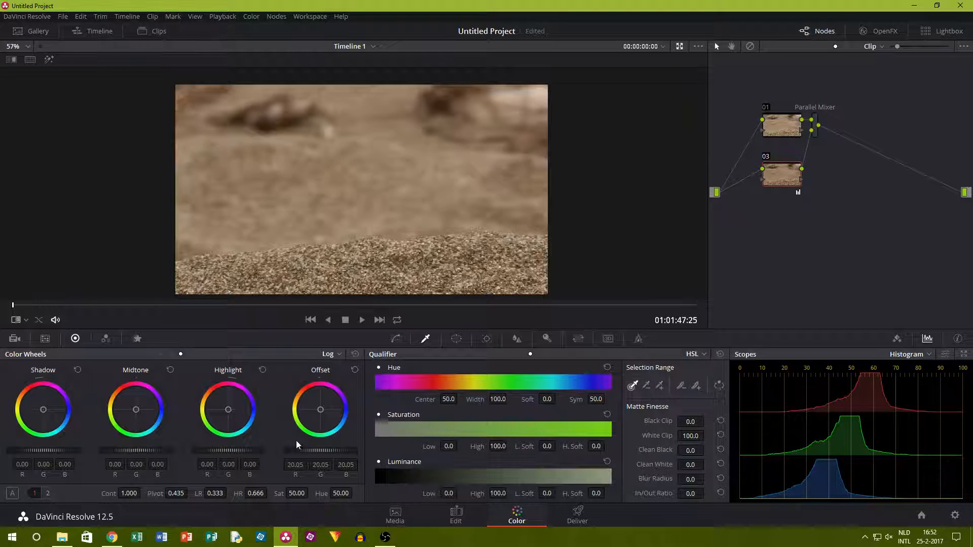
mouse_move(232, 451)
mouse_down()
mouse_move(222, 450)
mouse_move(240, 451)
mouse_up()
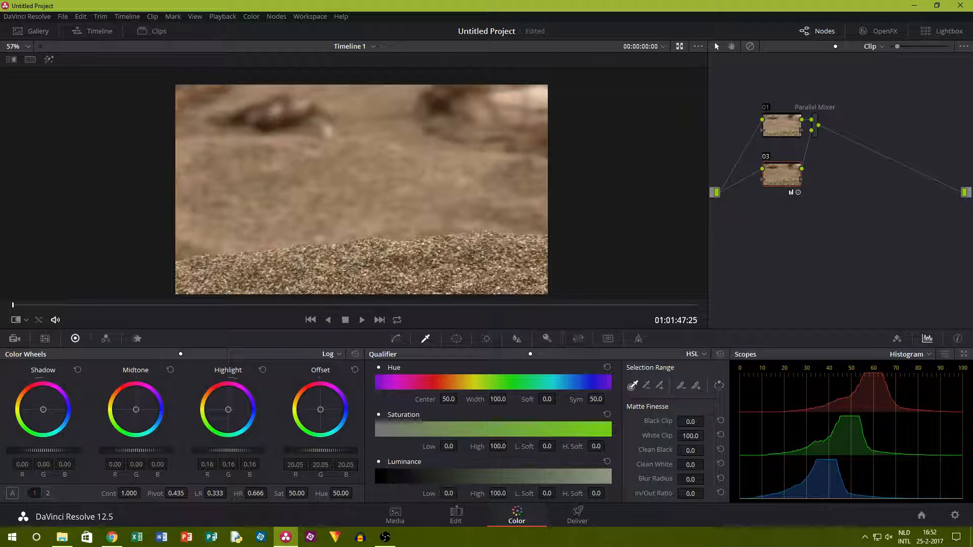
Lower node 03's Log midtones to about -0.19 and shadows to about -0.05, resetting a trial midtone tint along the way.
drag(136, 450, 124, 450)
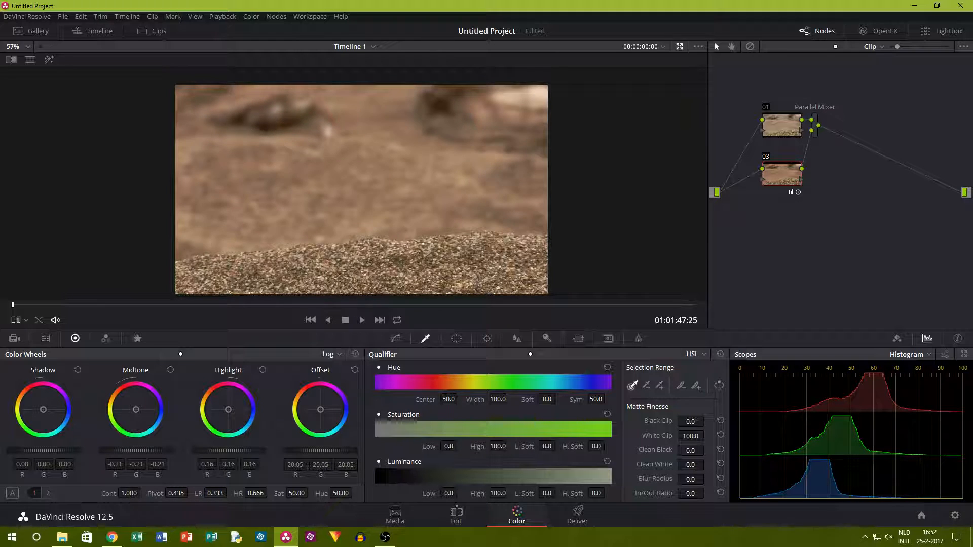
mouse_move(136, 407)
mouse_down()
mouse_move(110, 422)
mouse_move(146, 401)
mouse_up()
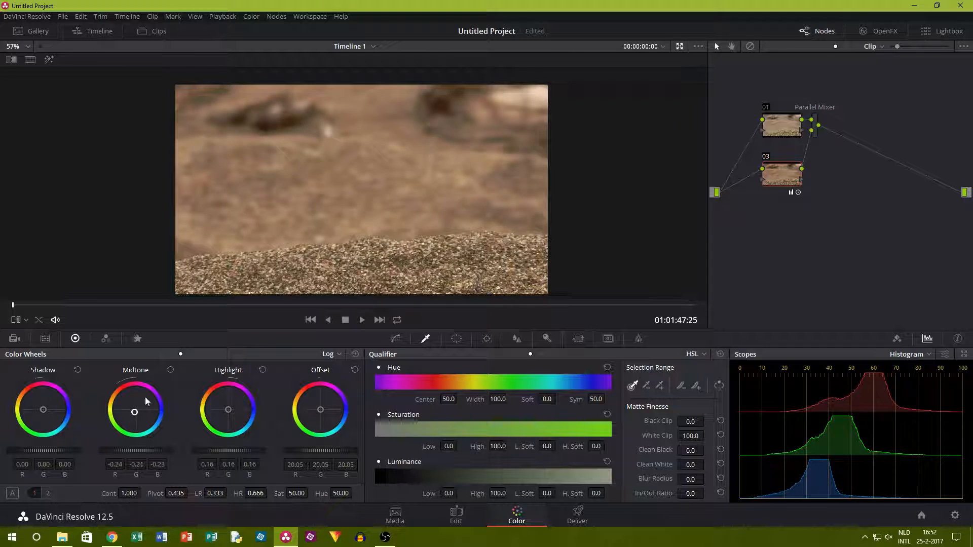
click(170, 370)
drag(136, 451, 145, 451)
drag(43, 451, 32, 451)
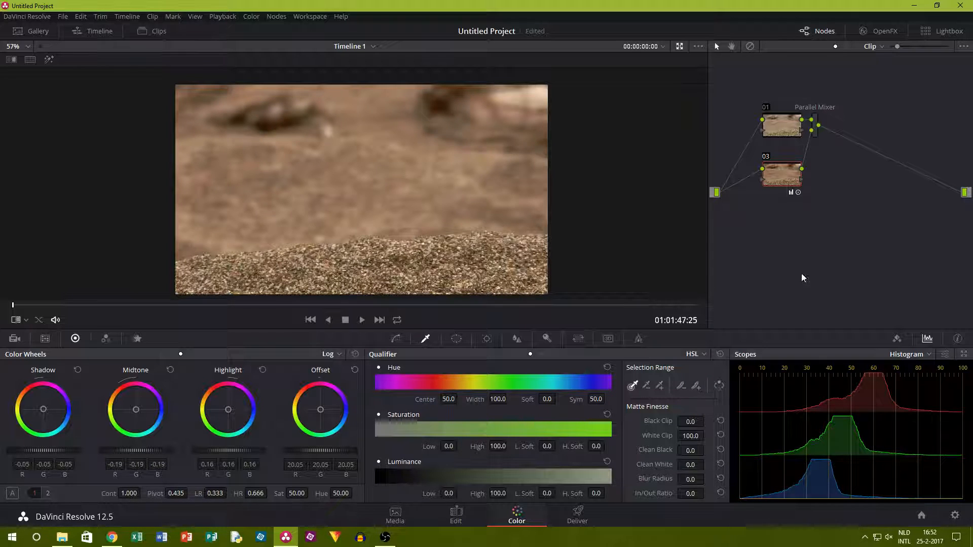
Compare the sand clip with node 03 disabled and enabled, and inspect the graded frame at different sizes.
click(767, 156)
click(767, 156)
click(766, 156)
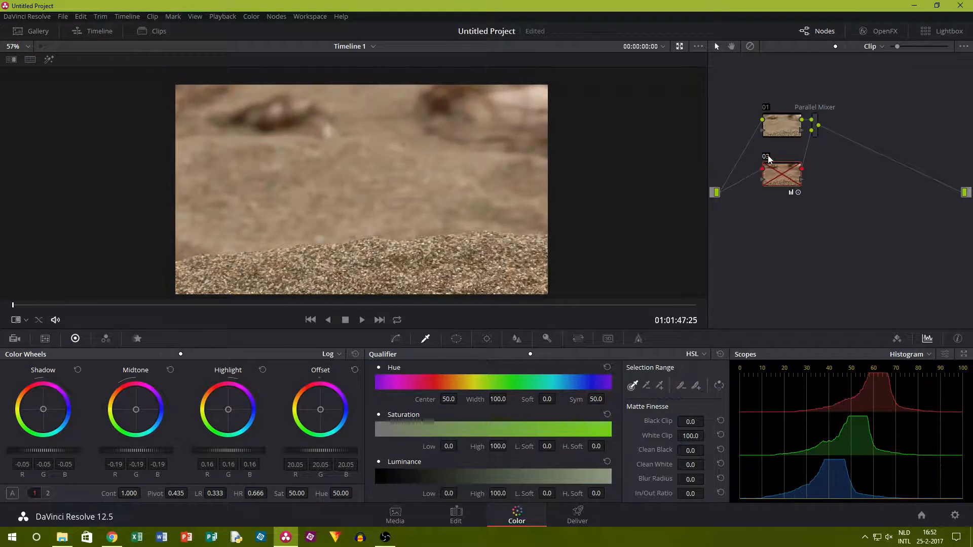
click(767, 156)
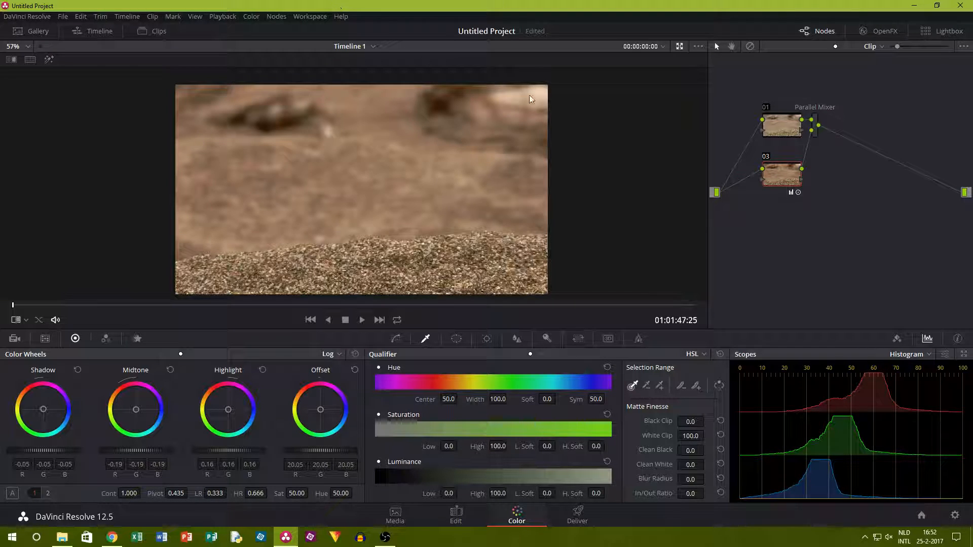
scroll(451, 209, down, 3)
scroll(329, 248, up, 9)
scroll(331, 230, down, 7)
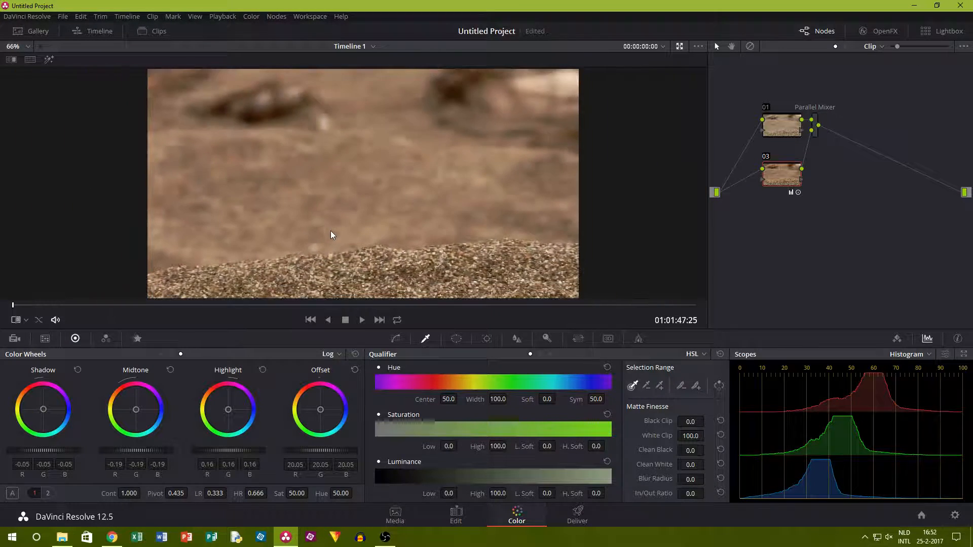
scroll(339, 233, down, 2)
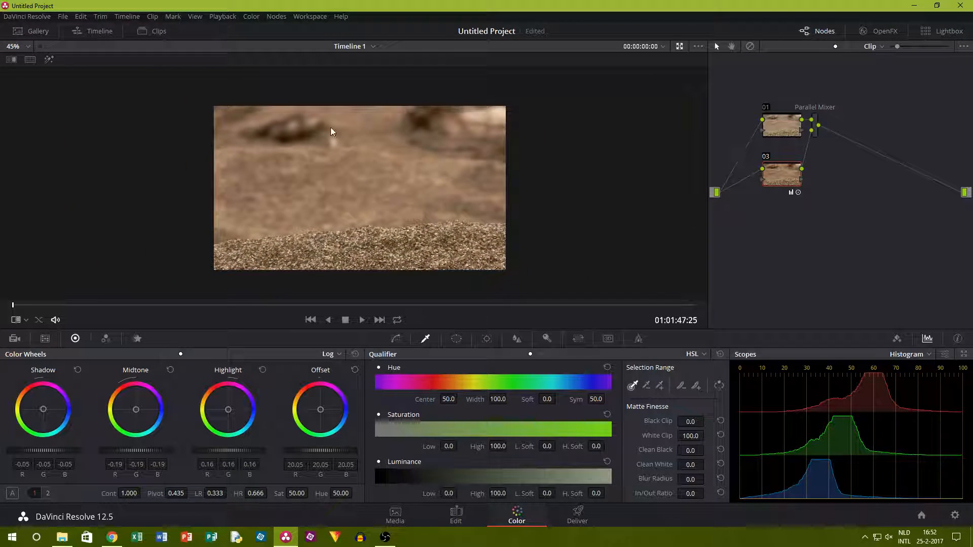
Raise node 03's Log highlights to 0.30 and compare the sand clip with the node disabled and enabled.
click(251, 16)
mouse_move(284, 15)
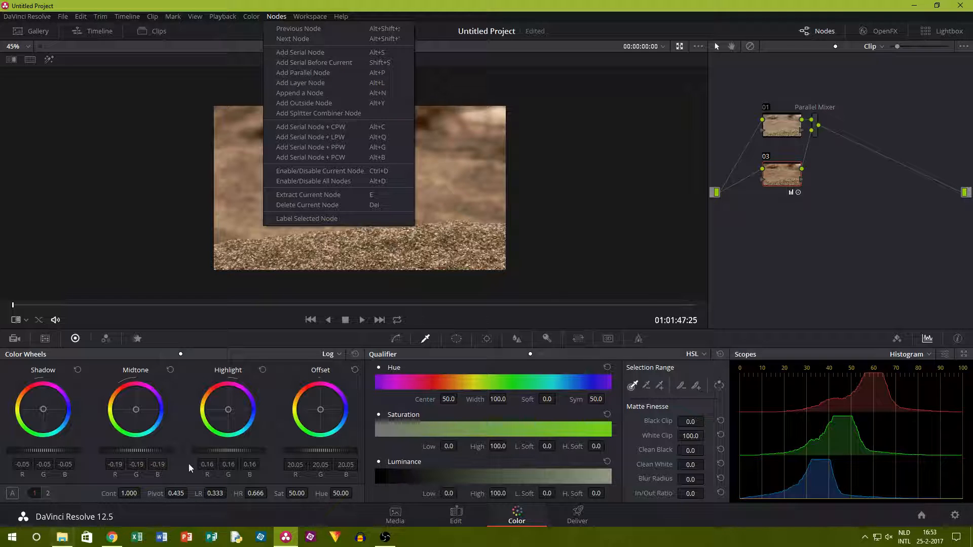
click(238, 455)
mouse_move(236, 451)
mouse_down()
mouse_move(256, 450)
mouse_move(226, 451)
mouse_move(238, 451)
mouse_up()
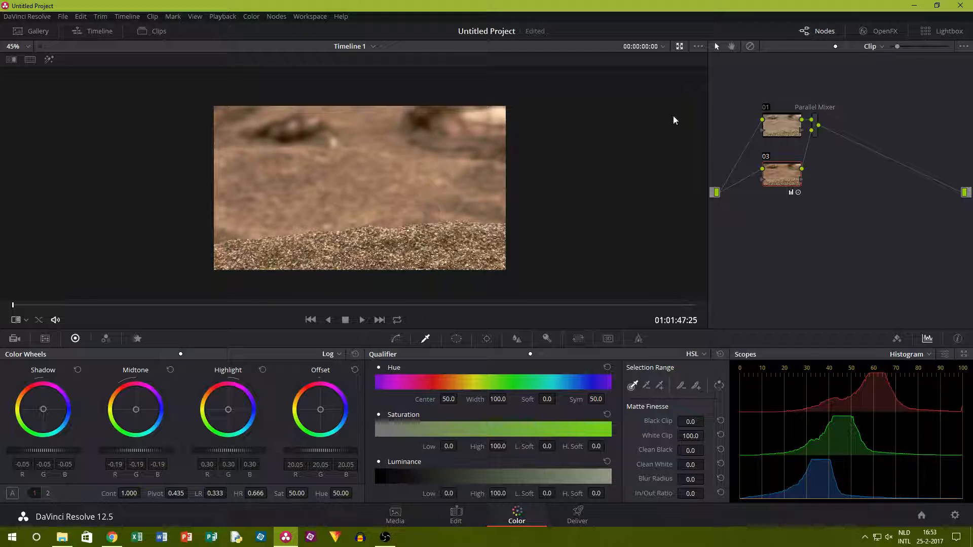
click(767, 156)
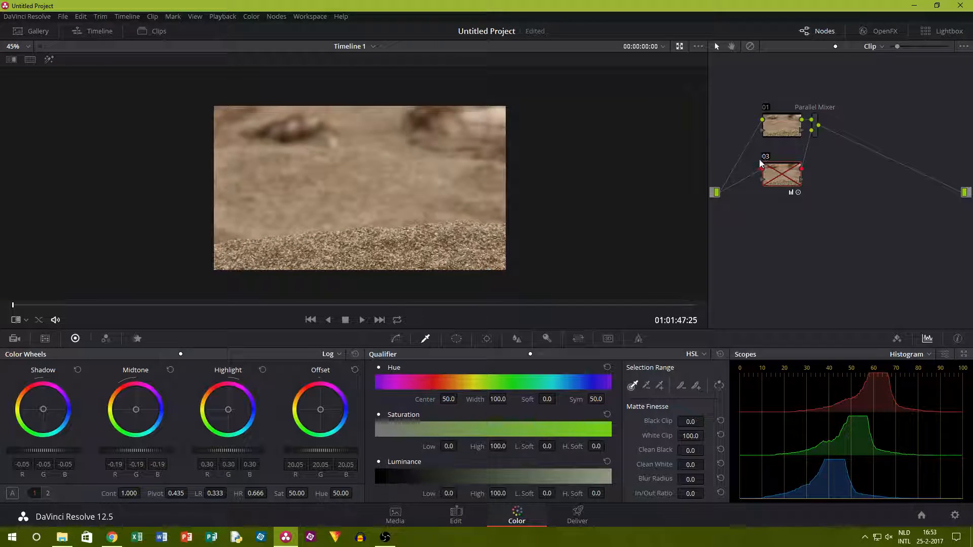
key(ctrl+d)
scroll(412, 208, up, 3)
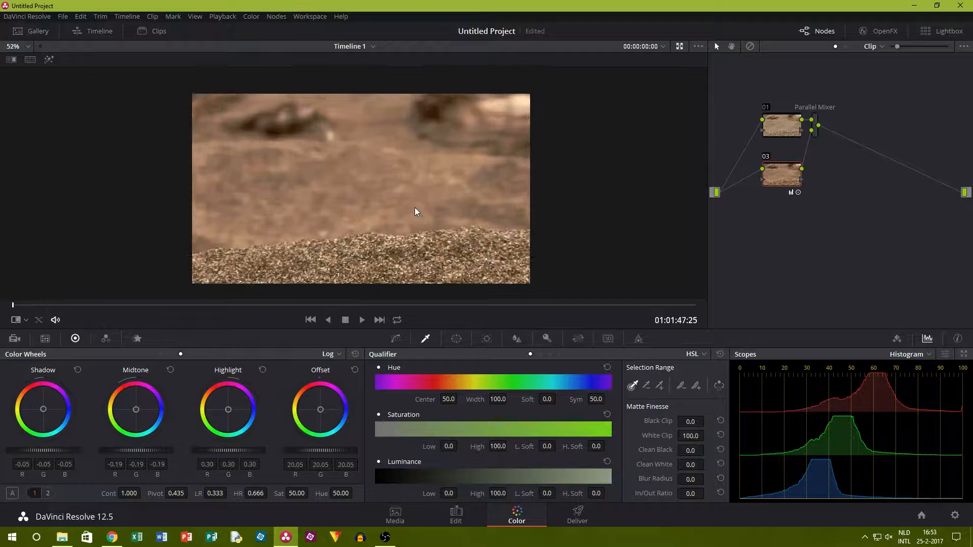
scroll(425, 211, down, 2)
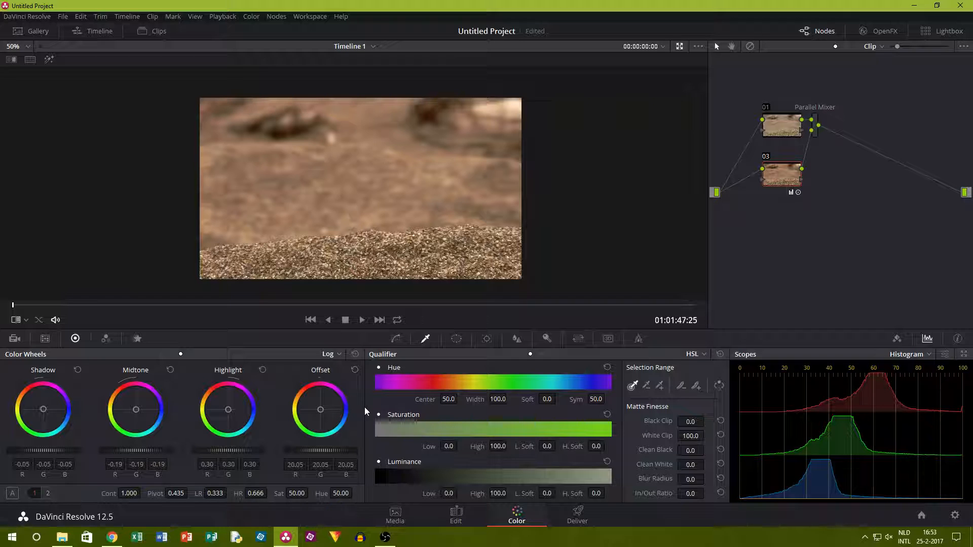
Shift node 03's offset towards blue to about 17.02, 20.53 and 23.92, and compare the frame with and without the node.
drag(321, 411, 322, 412)
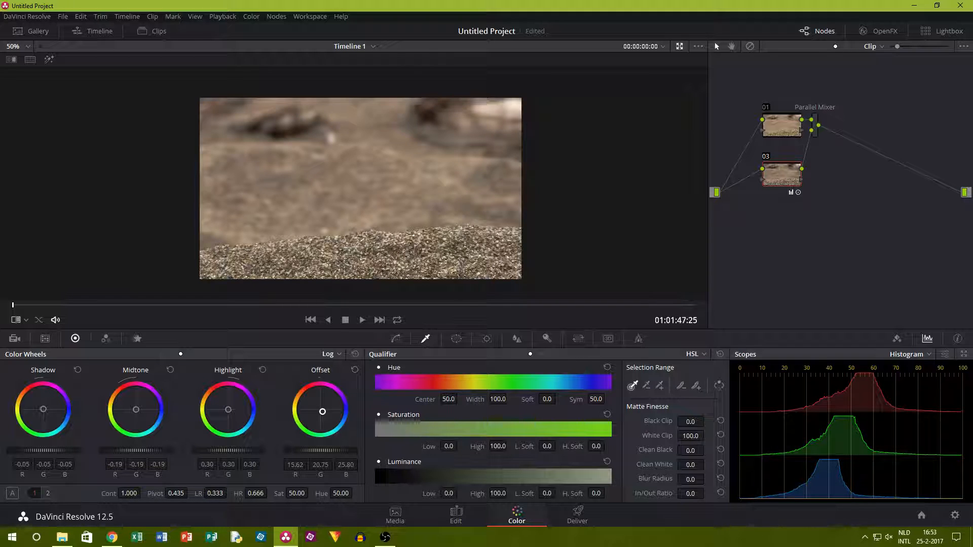
drag(323, 412, 322, 411)
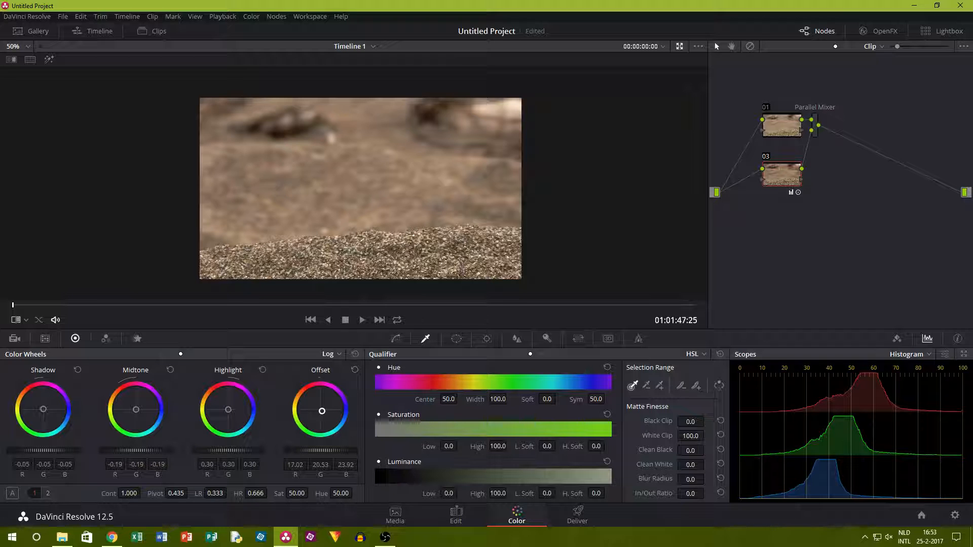
click(765, 155)
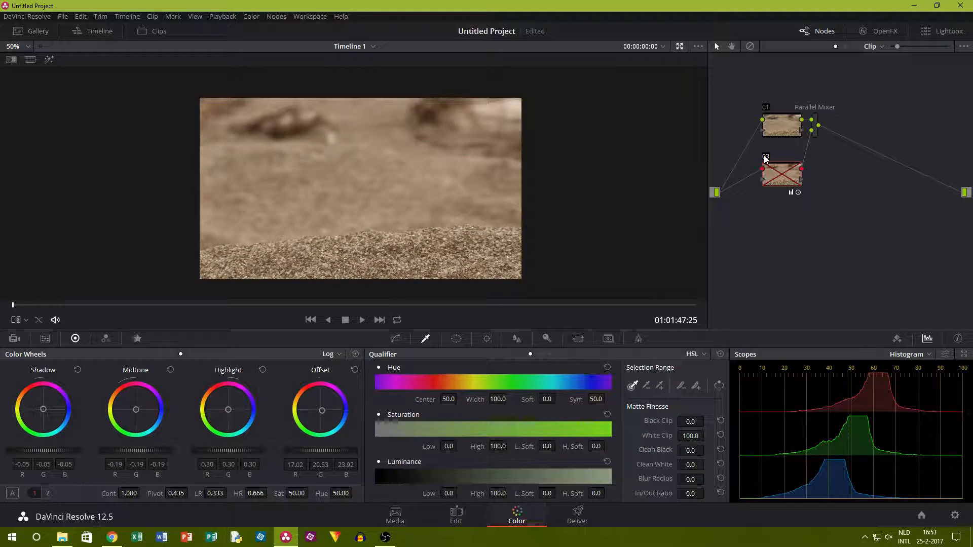
click(764, 155)
scroll(197, 174, up, 4)
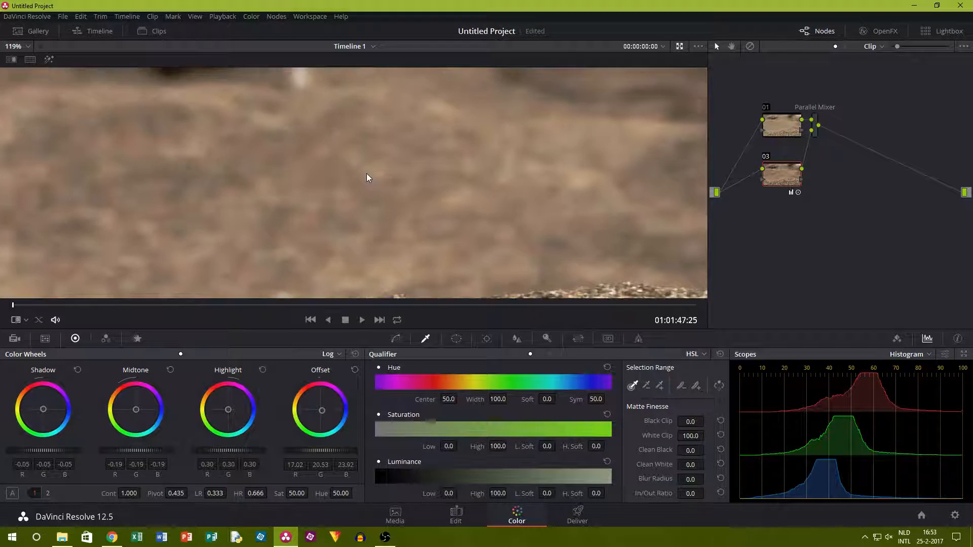
scroll(369, 178, down, 4)
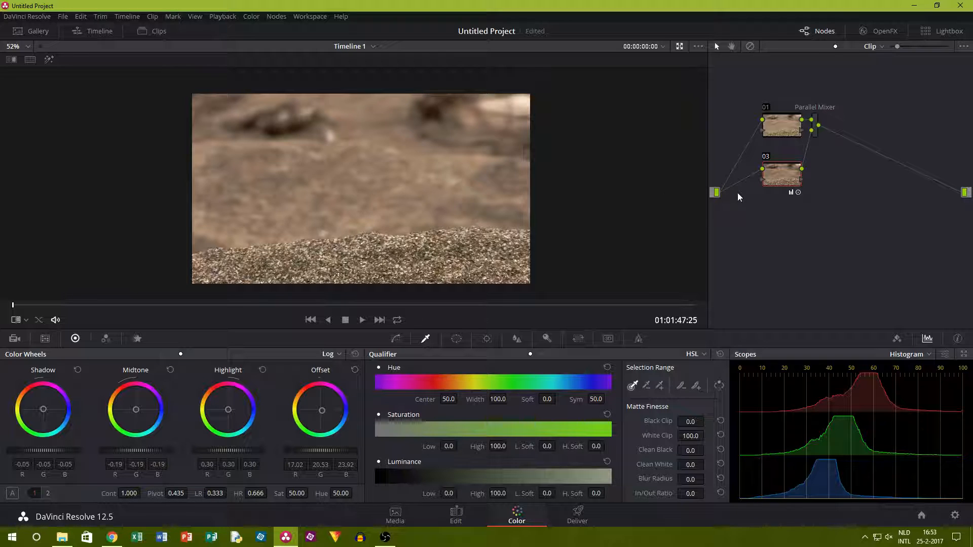
Add another parallel node below node 03 on the sand clip.
click(271, 16)
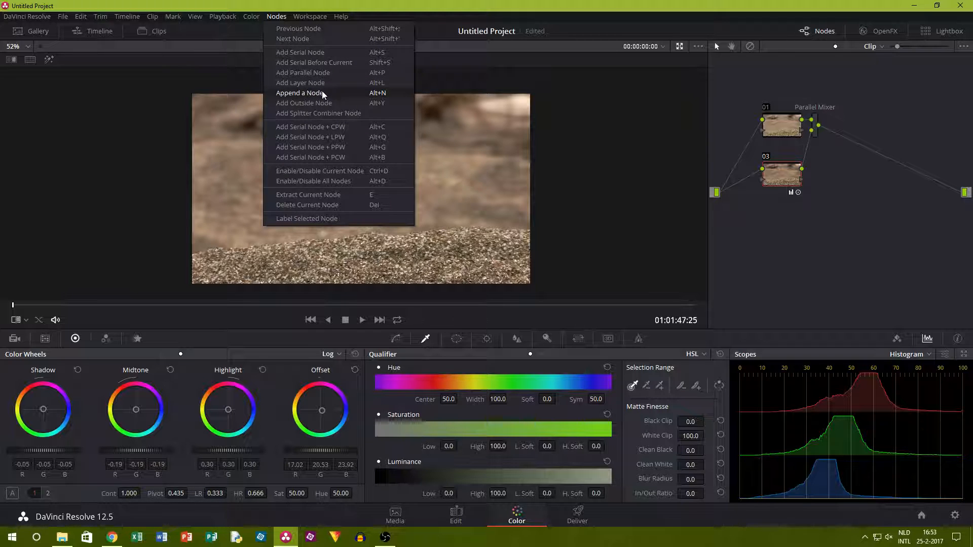
click(835, 192)
click(764, 156)
click(764, 156)
click(251, 15)
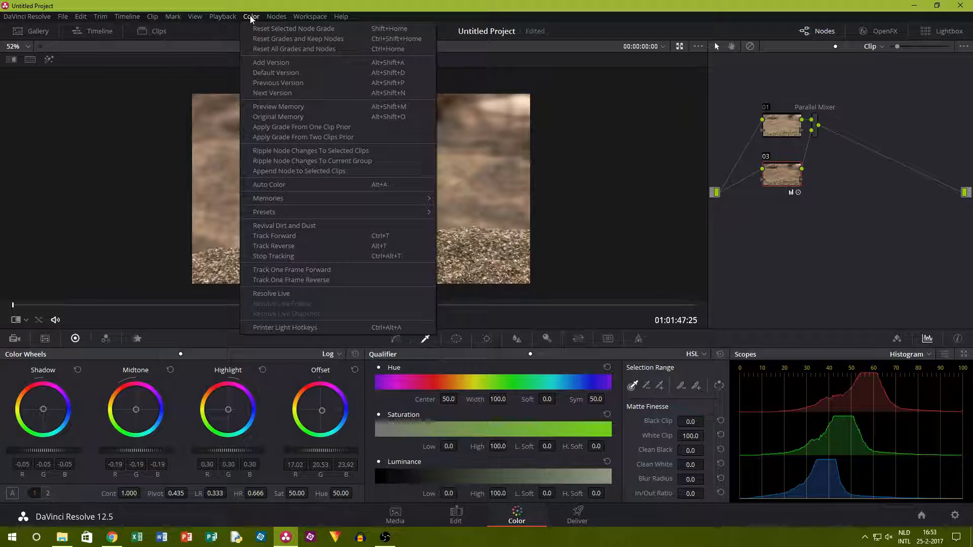
mouse_move(276, 17)
click(314, 71)
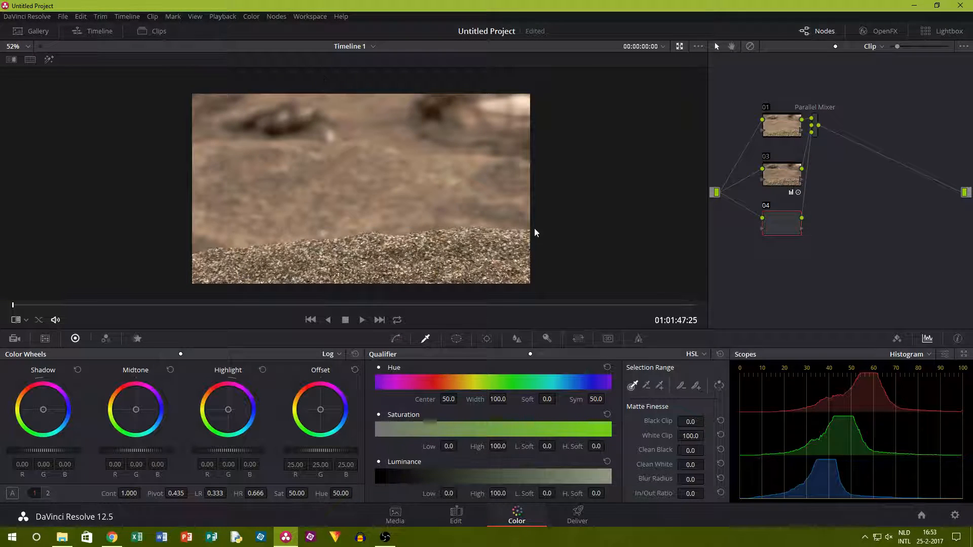
Add a circular window to node 04 and stretch it around the frame to size about 64.42, aspect 71.47 and softness 8.50.
click(457, 338)
click(387, 404)
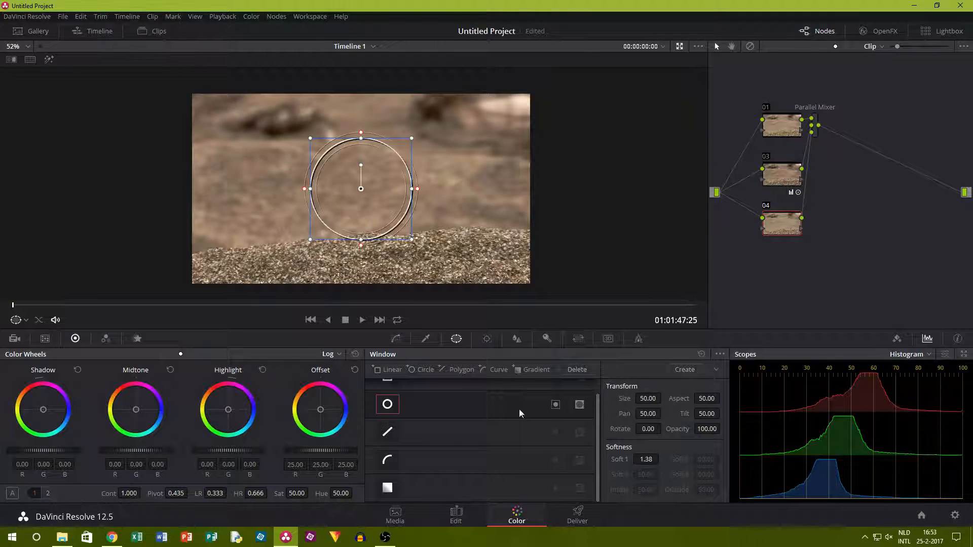
drag(412, 191, 552, 192)
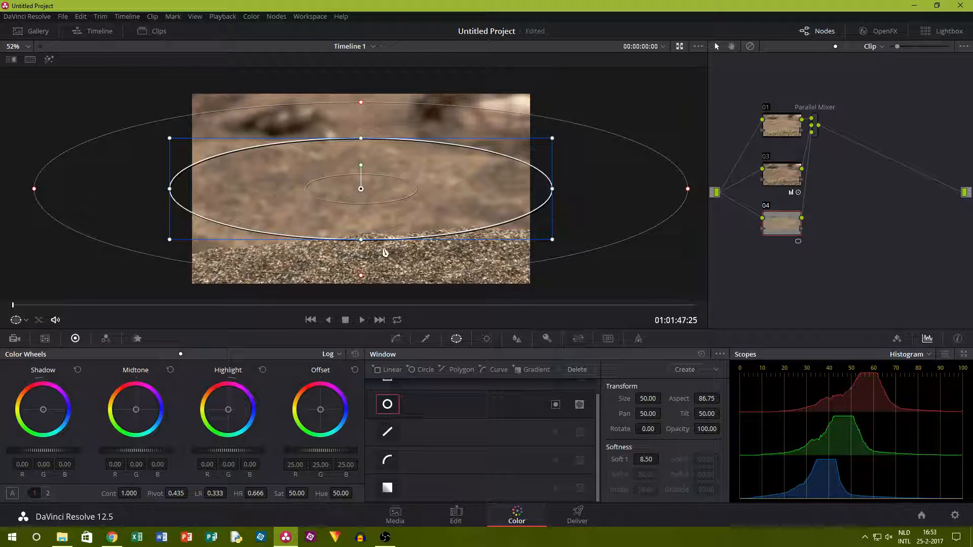
drag(361, 238, 366, 300)
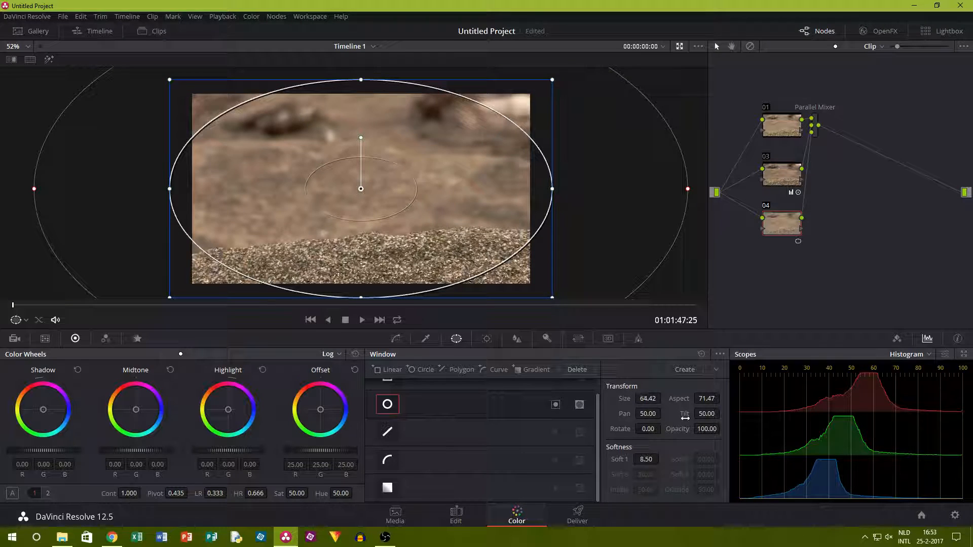
Invert the circular window and lower node 04's offset to about 2.45 with the Primaries Wheels to darken the edges.
click(554, 402)
click(162, 354)
drag(321, 450, 287, 451)
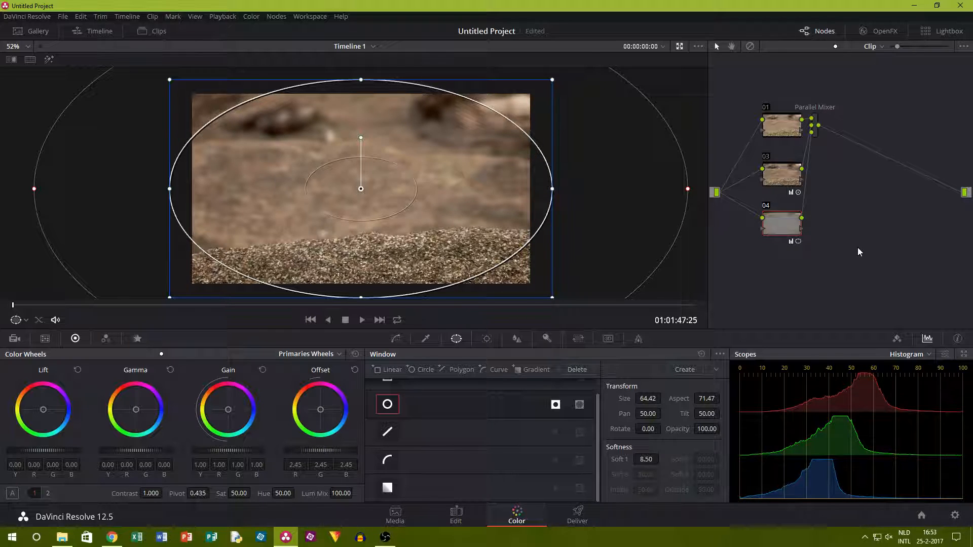
Compare the sand clip with nodes 03 and 04 disabled and enabled, with the window outline hidden.
click(766, 206)
click(766, 157)
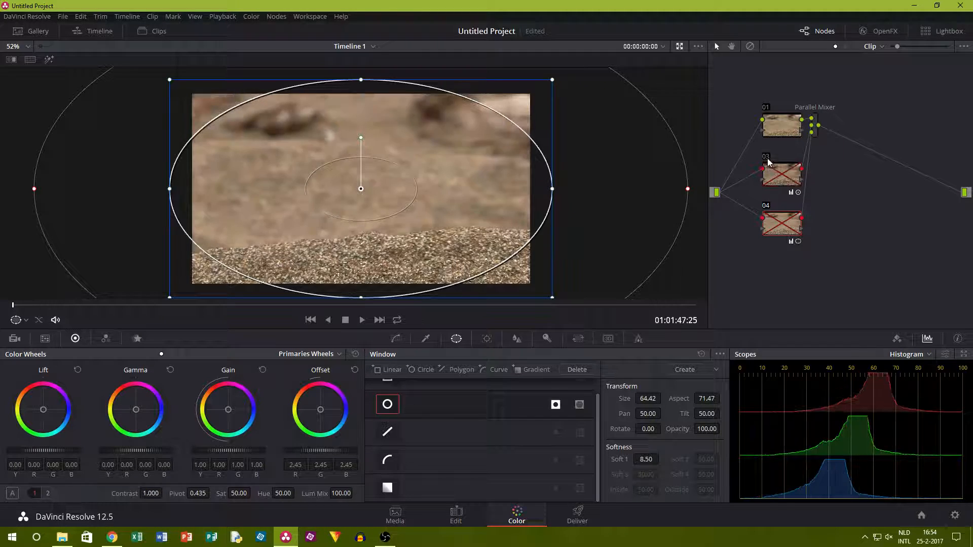
click(425, 339)
right_click(315, 152)
key(Escape)
right_click(362, 175)
key(Escape)
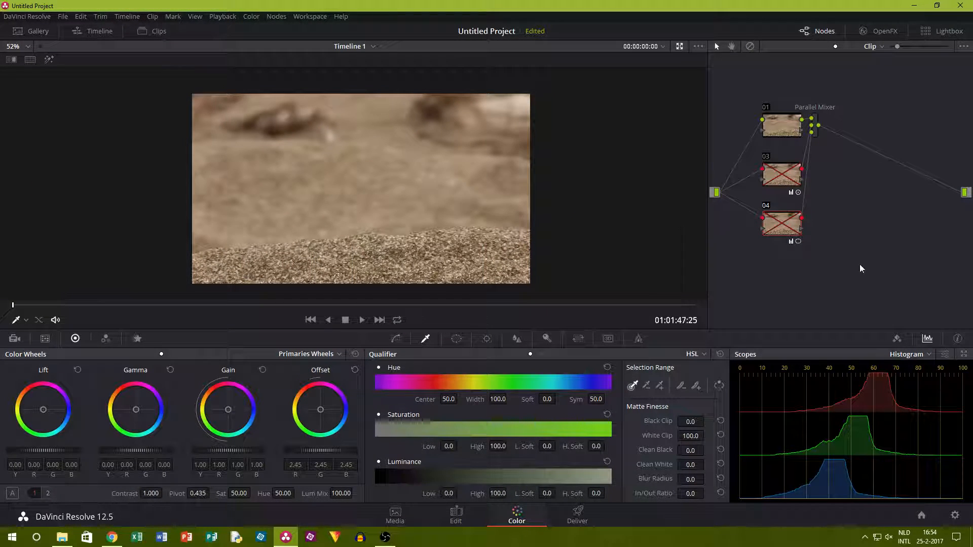
click(766, 157)
click(766, 206)
Show the reference wipe on the sand clip, sweep it across the frame to compare, and turn it off.
right_click(428, 211)
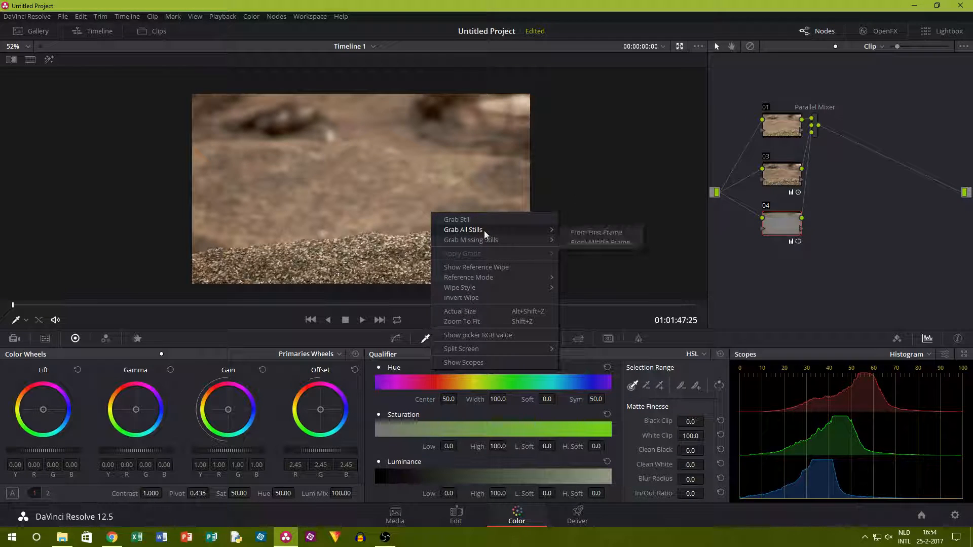
click(509, 266)
drag(388, 195, 541, 198)
right_click(419, 189)
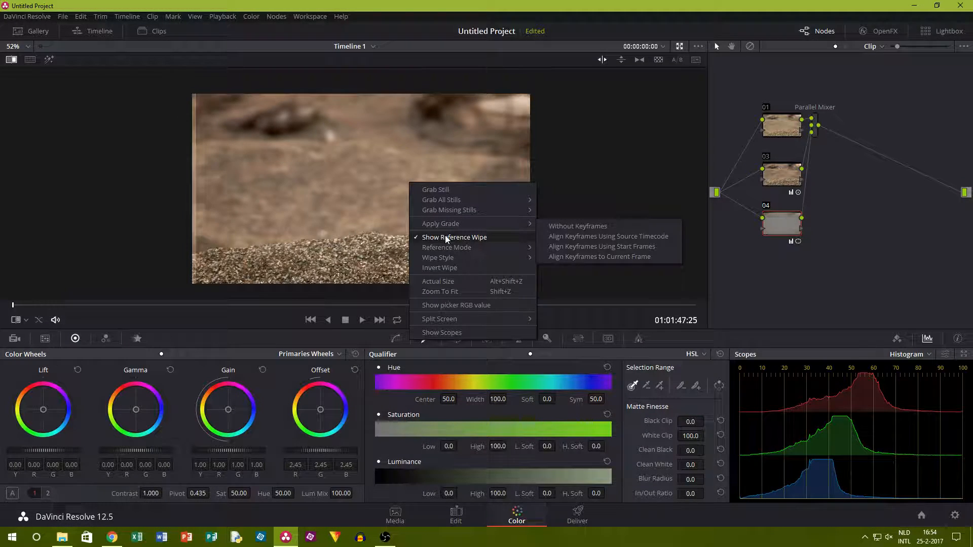
click(474, 238)
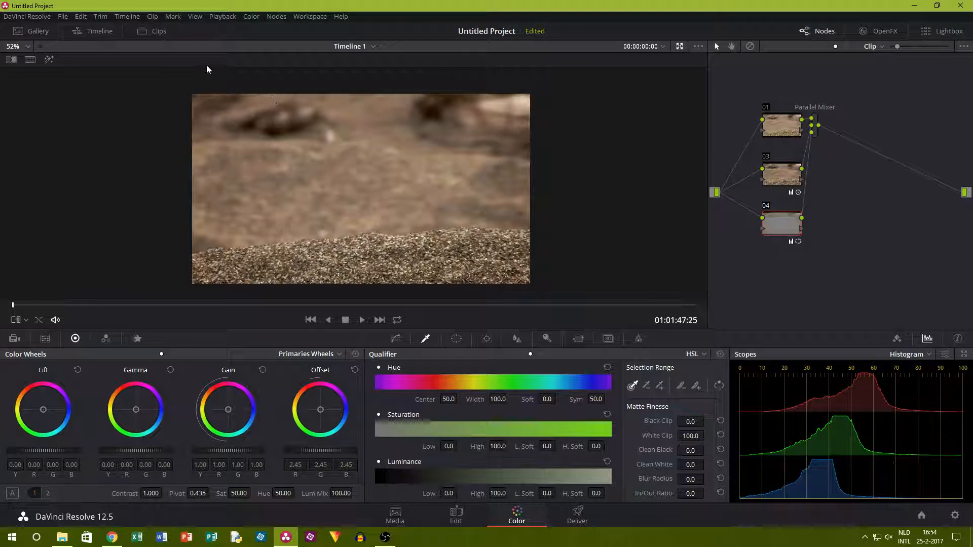
Open clip 05, the tree trunk and stone wall shot, for grading and hide the clip thumbnails.
click(155, 33)
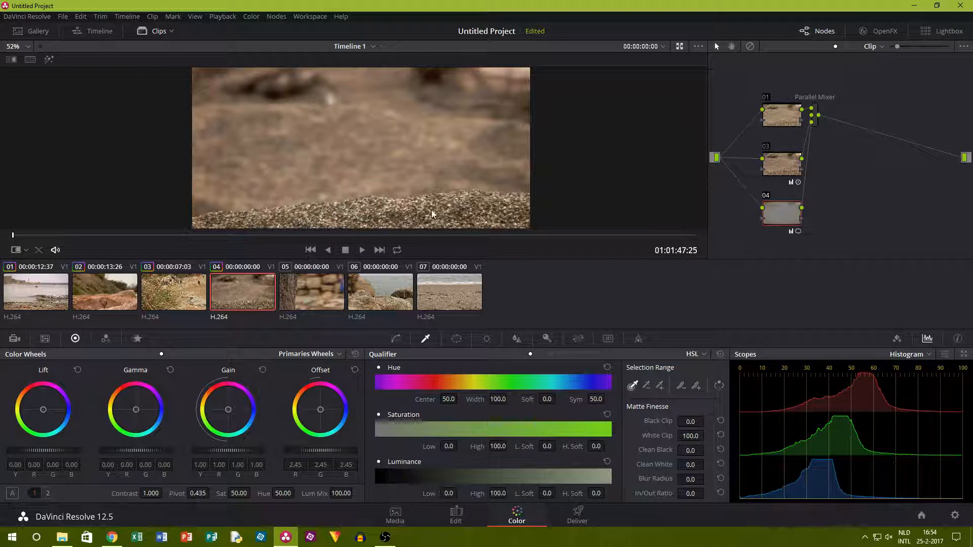
click(318, 289)
click(152, 31)
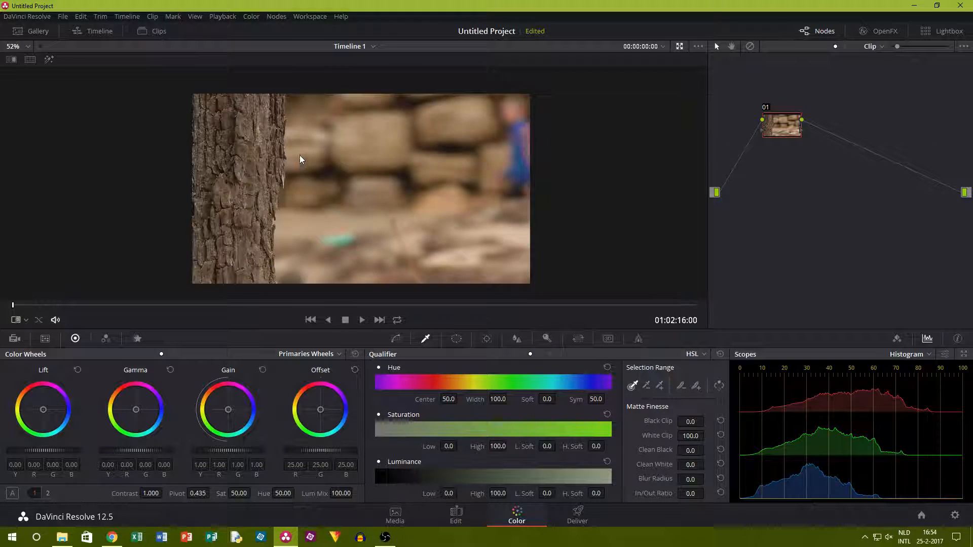
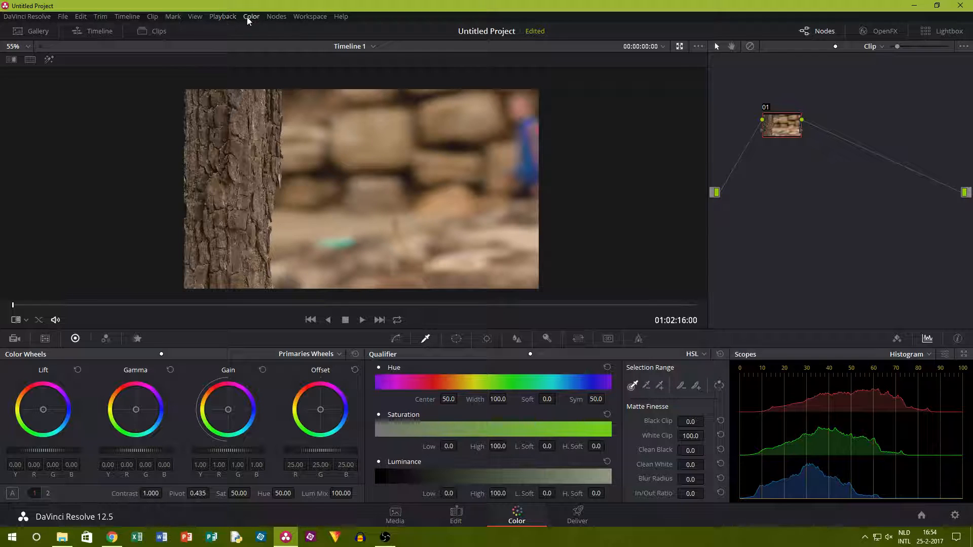
Add a parallel node and use the Log wheels to lower its shadows to about -0.06 and midtones to about -0.04.
click(275, 17)
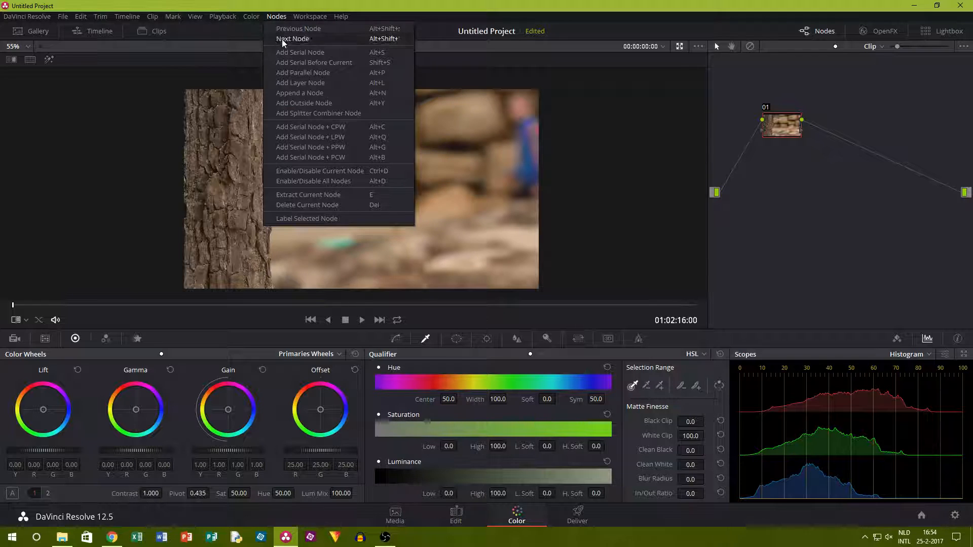
click(300, 72)
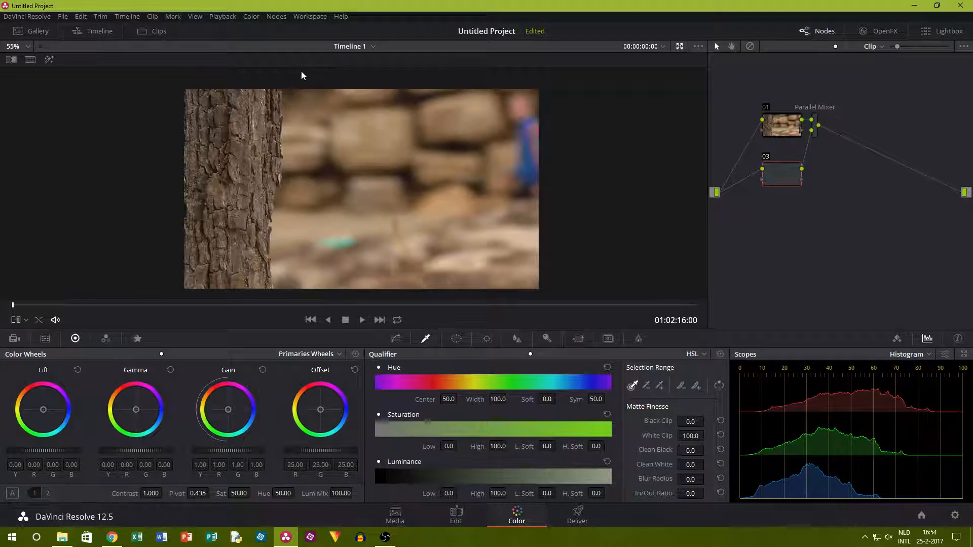
click(180, 354)
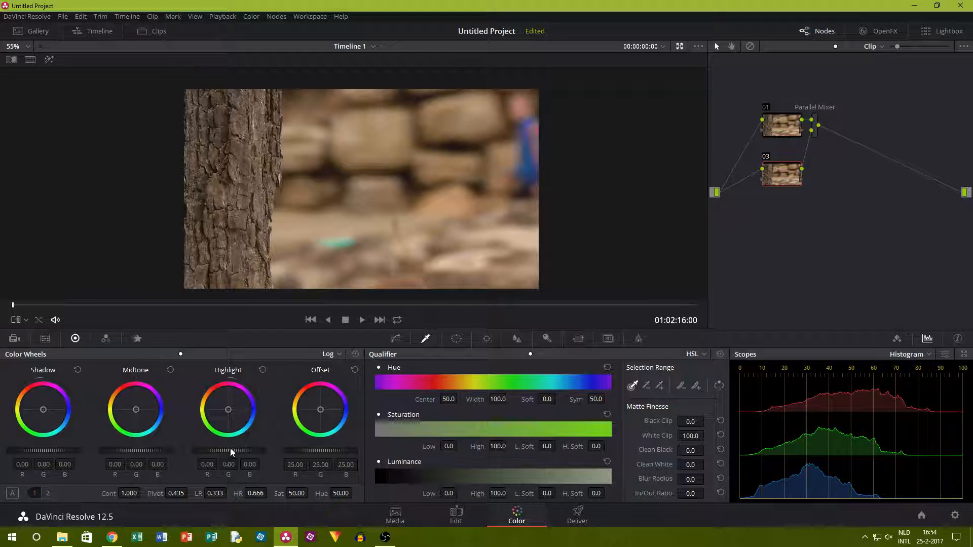
mouse_move(228, 451)
mouse_down()
mouse_move(219, 450)
mouse_move(246, 450)
mouse_move(218, 451)
mouse_move(228, 451)
mouse_up()
drag(130, 452, 127, 451)
drag(36, 449, 30, 450)
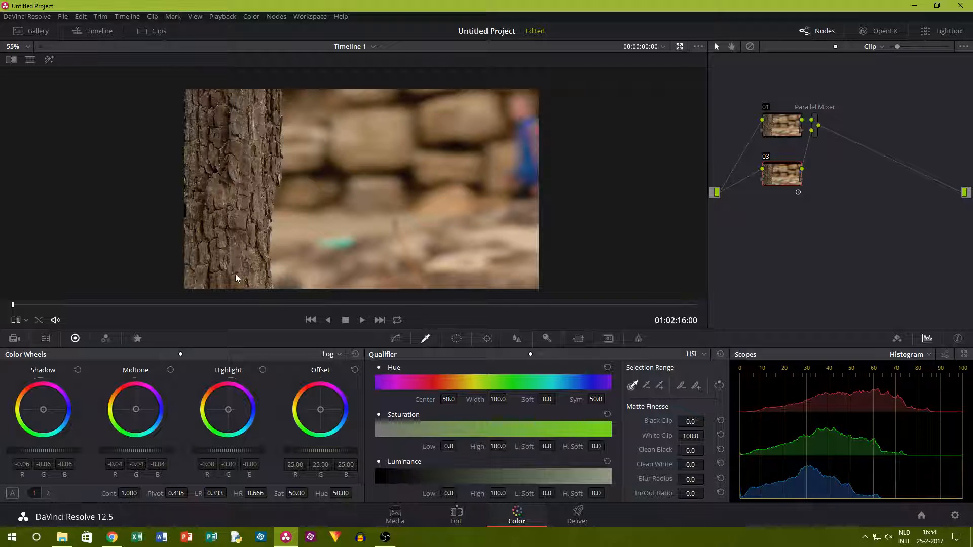
Compare the tree trunk clip with node 03 disabled and enabled.
scroll(236, 274, up, 8)
scroll(205, 233, down, 3)
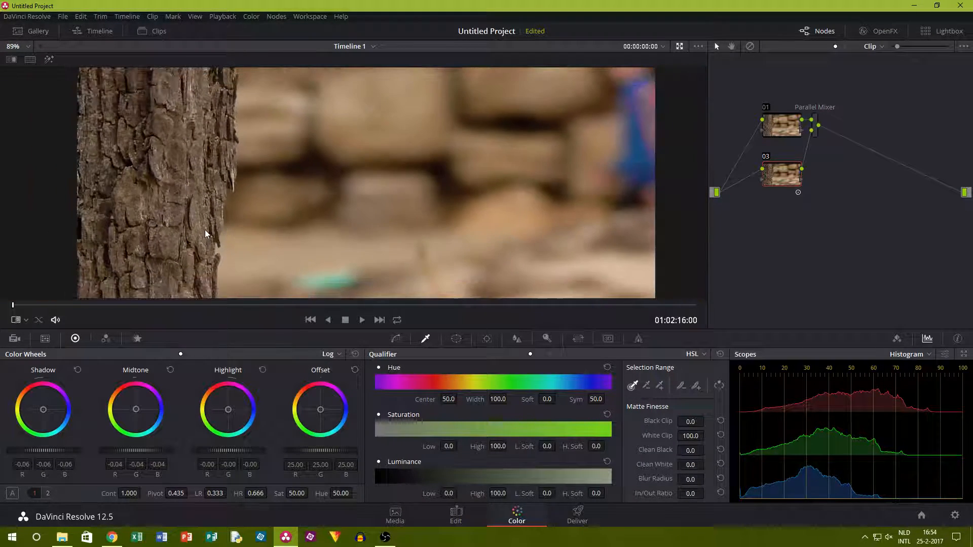
scroll(205, 232, down, 1)
click(766, 157)
click(765, 158)
click(765, 158)
click(765, 157)
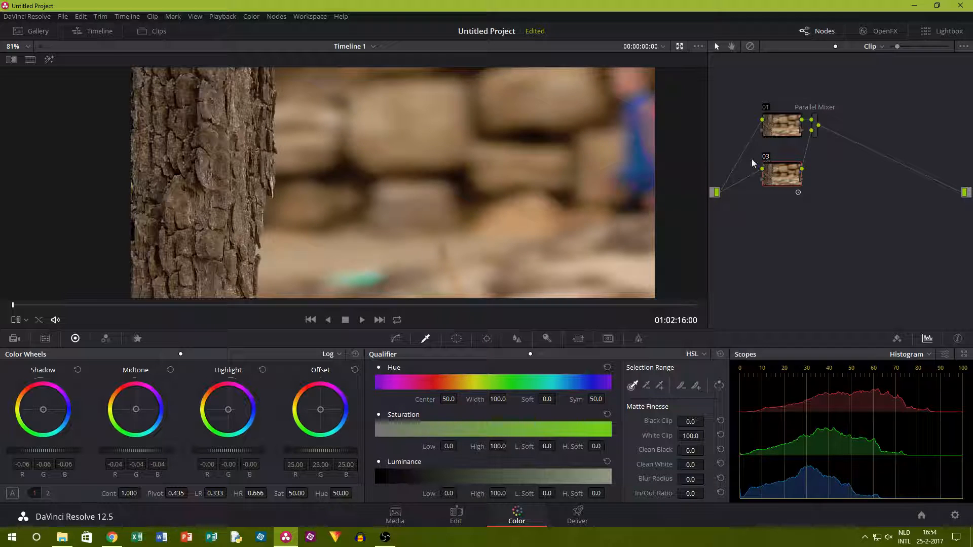
scroll(540, 165, down, 2)
scroll(271, 263, down, 2)
click(765, 158)
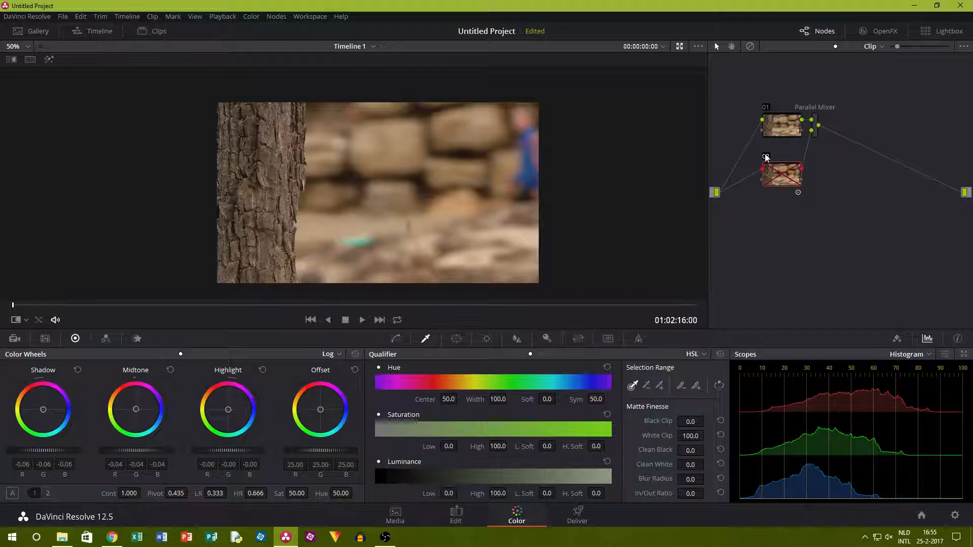
click(765, 158)
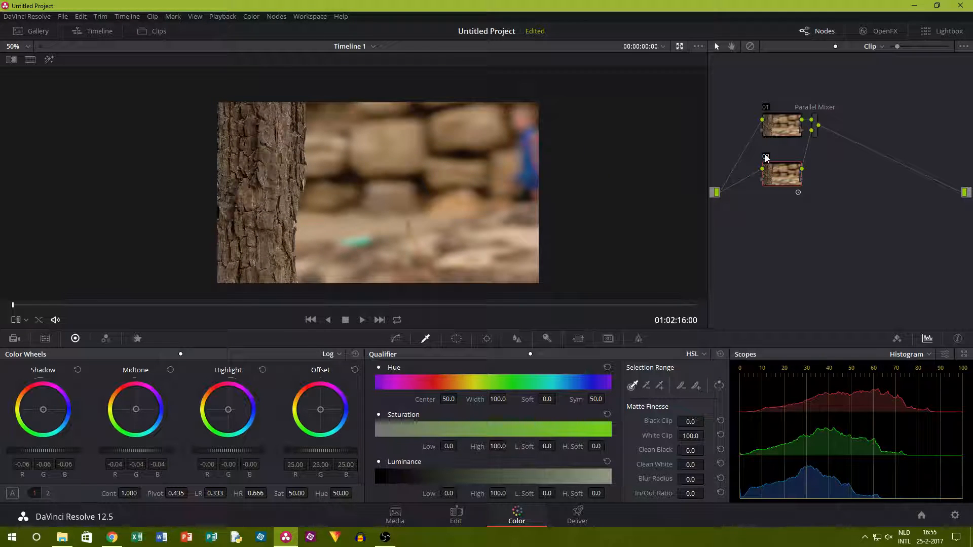
Raise node 03's saturation to about 59.60 and compare the image with the node disabled and enabled.
drag(288, 493, 311, 492)
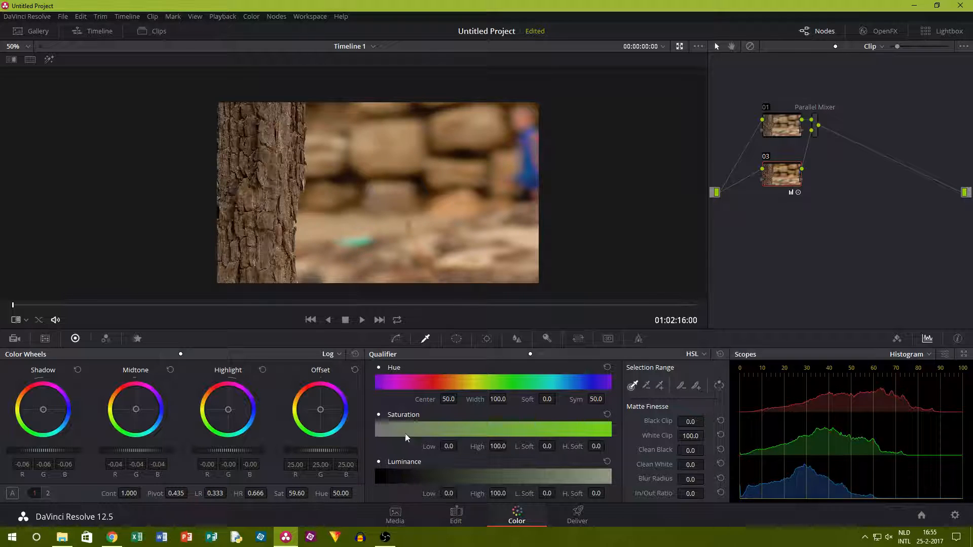
click(764, 157)
click(767, 156)
scroll(385, 131, up, 3)
scroll(333, 272, down, 2)
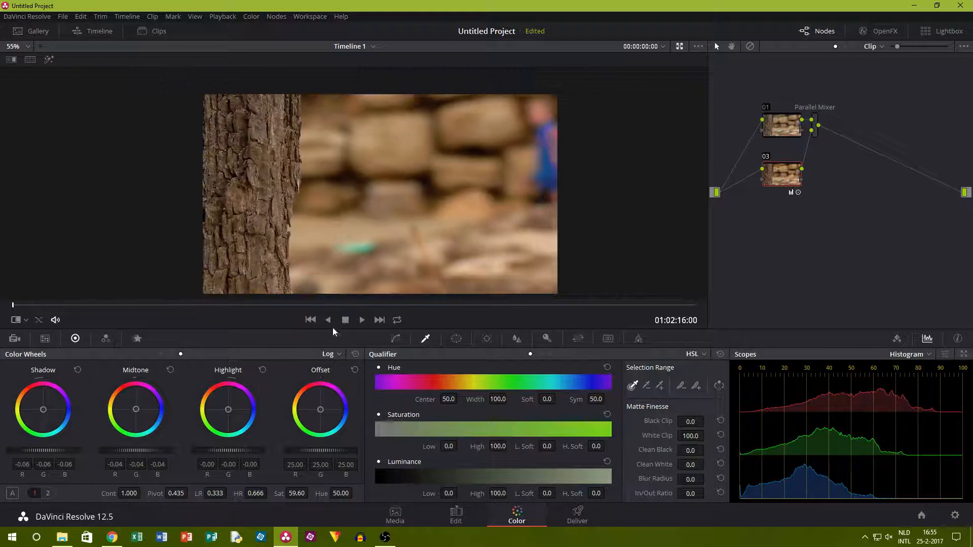
scroll(306, 114, up, 2)
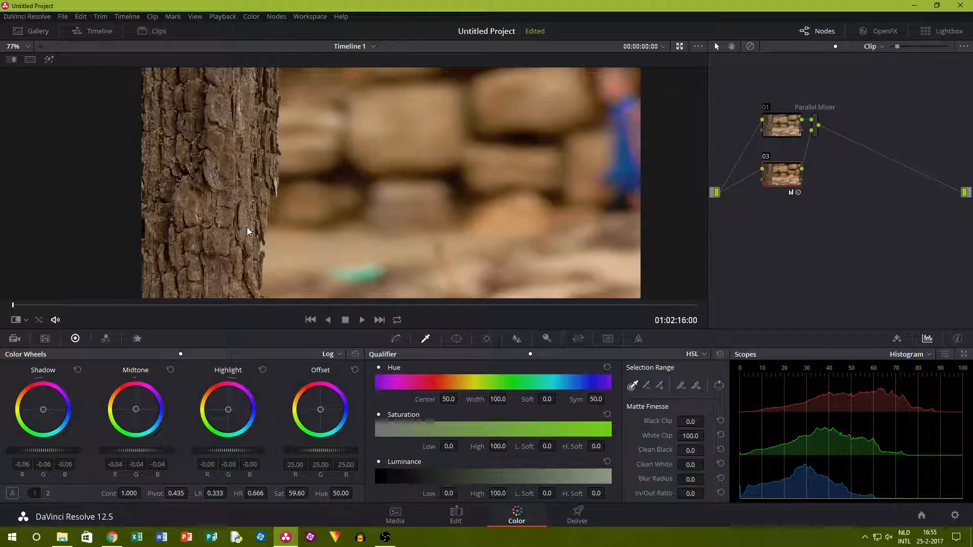
Shift node 03's offset colour balance slightly away from red, to about R 23.67, G 25.36, B 24.98.
drag(323, 410, 321, 410)
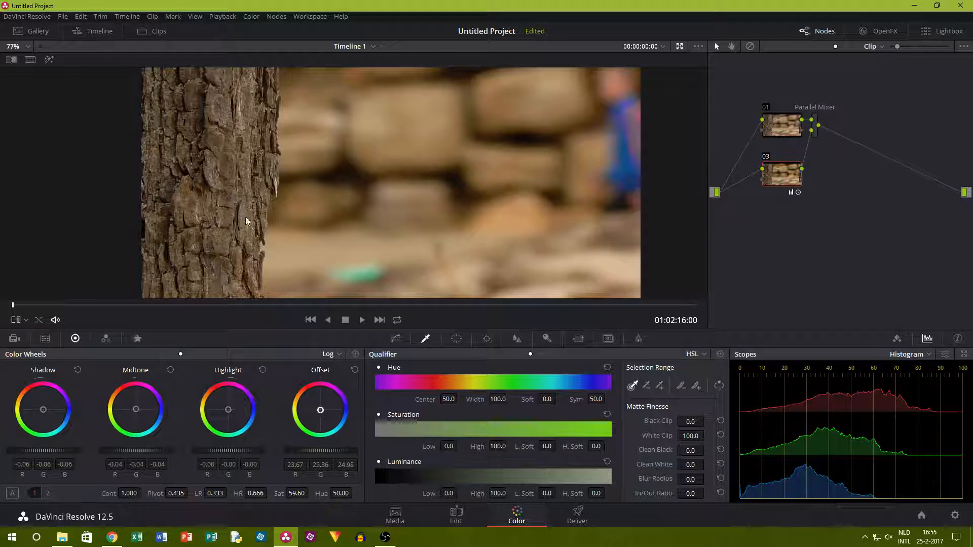
scroll(245, 220, down, 3)
scroll(381, 186, up, 2)
scroll(391, 181, down, 1)
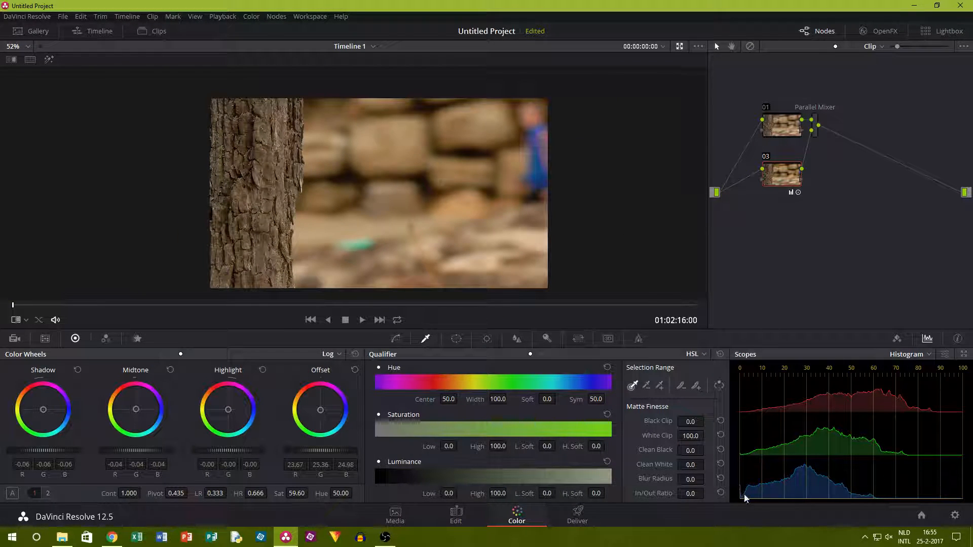
At frame 47, add a parallel node with an inverted circular window stretched beyond the frame, about size 63.66, aspect 72.35 and softness 4.84.
drag(41, 303, 39, 278)
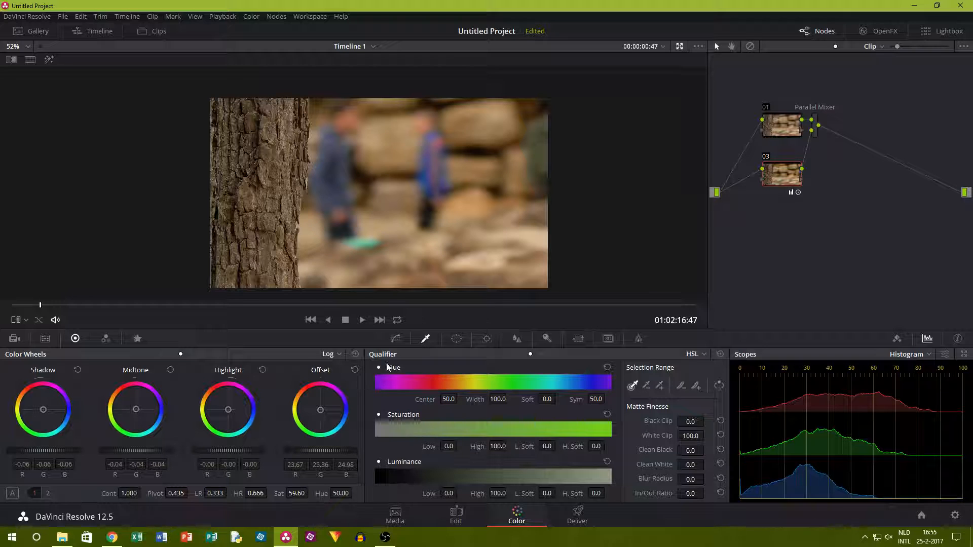
click(269, 16)
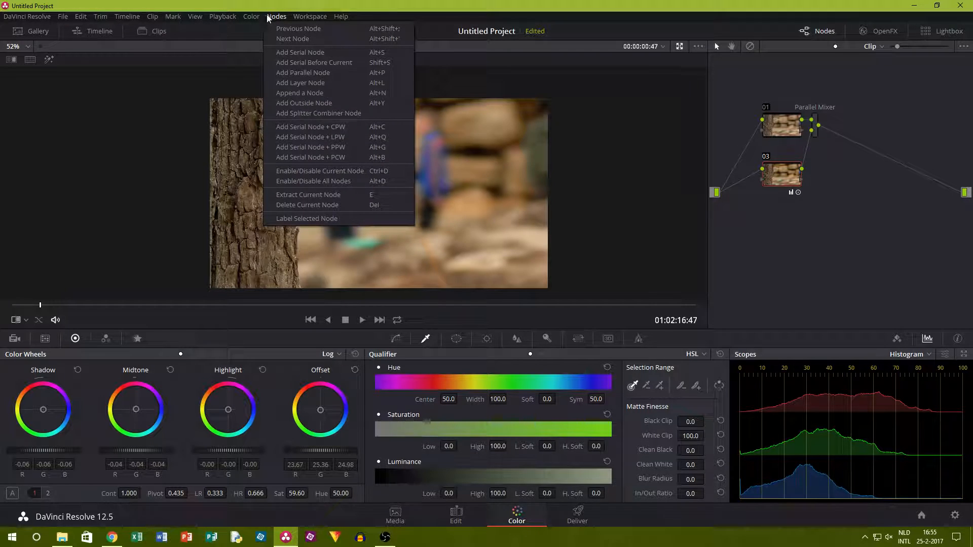
click(314, 75)
click(456, 339)
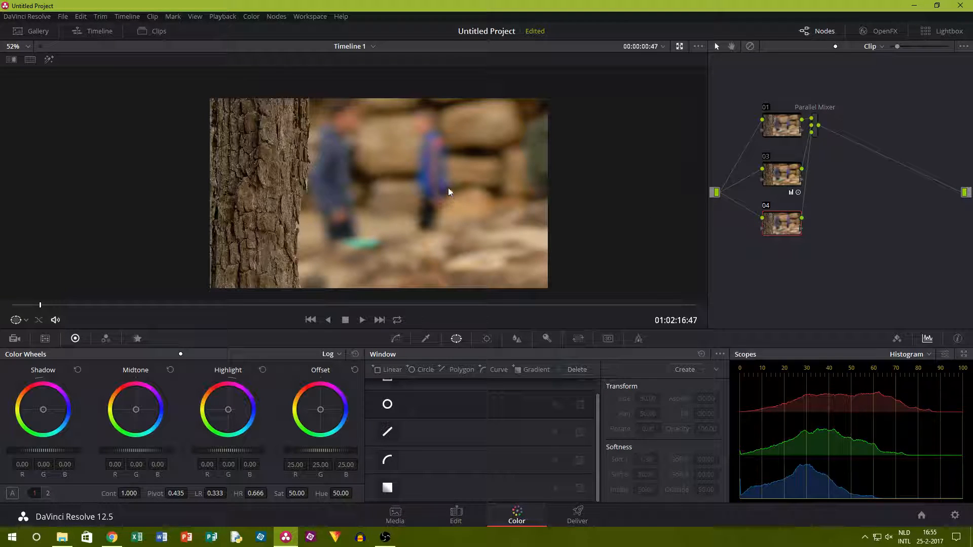
click(386, 405)
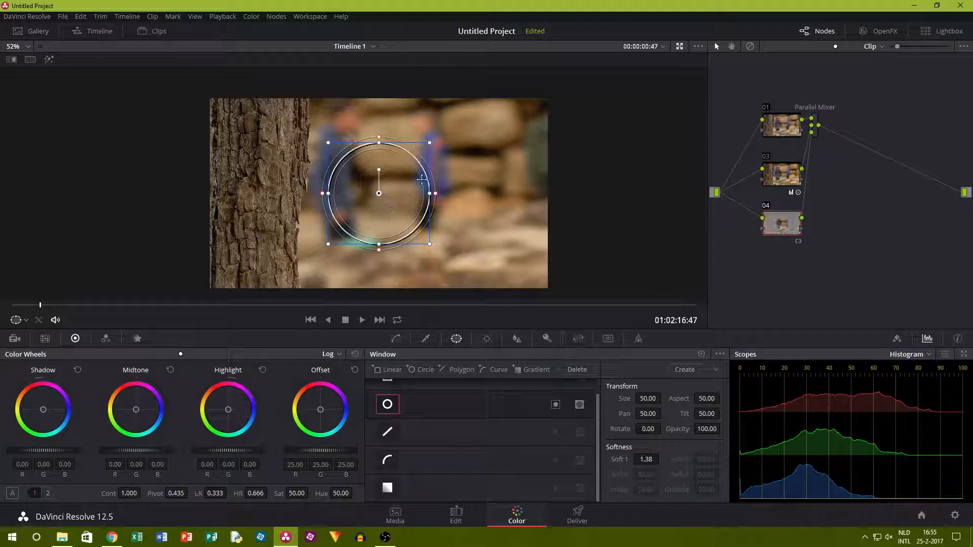
drag(437, 195, 559, 192)
drag(374, 248, 383, 297)
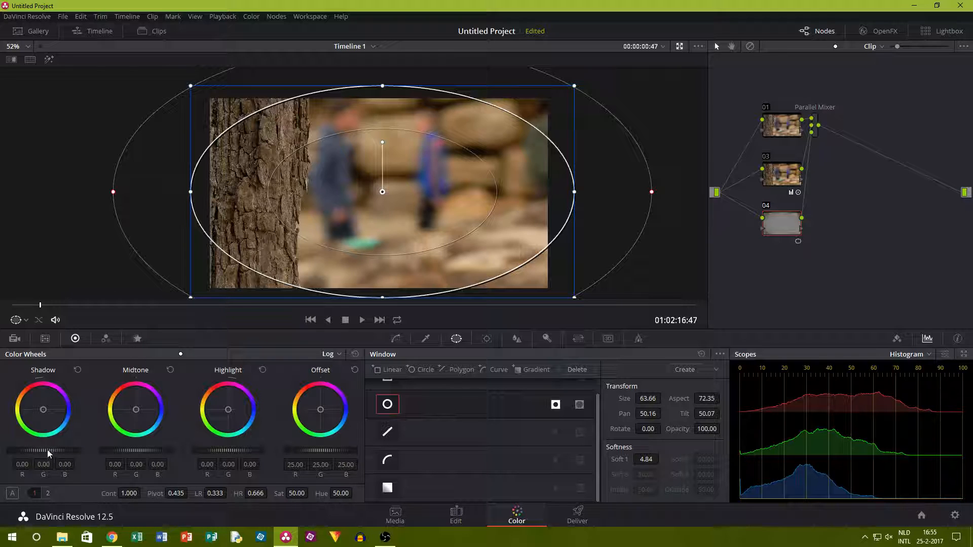
Darken the edges on node 04 by lowering the Log shadows to about -0.15 and the offset to about 21.70.
drag(47, 450, 41, 451)
click(161, 354)
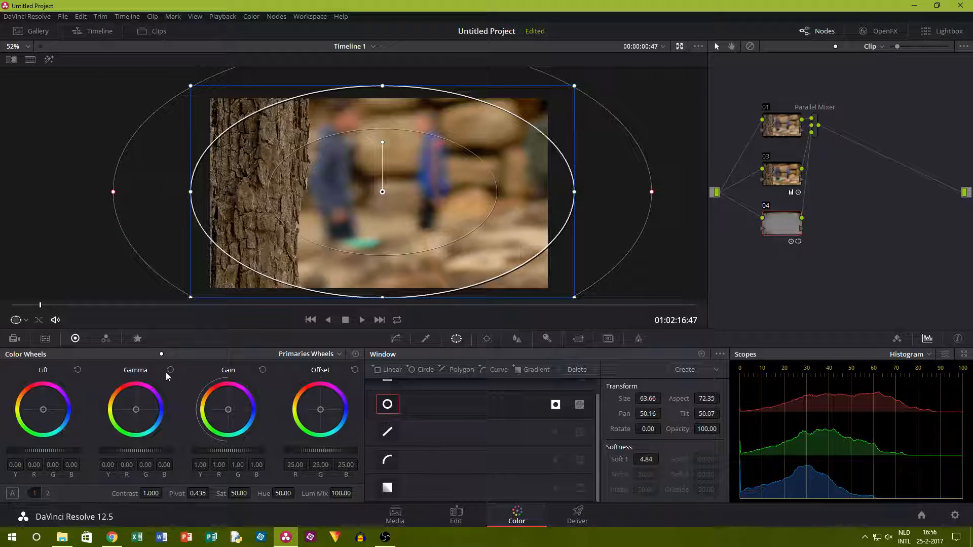
click(180, 353)
drag(46, 451, 38, 451)
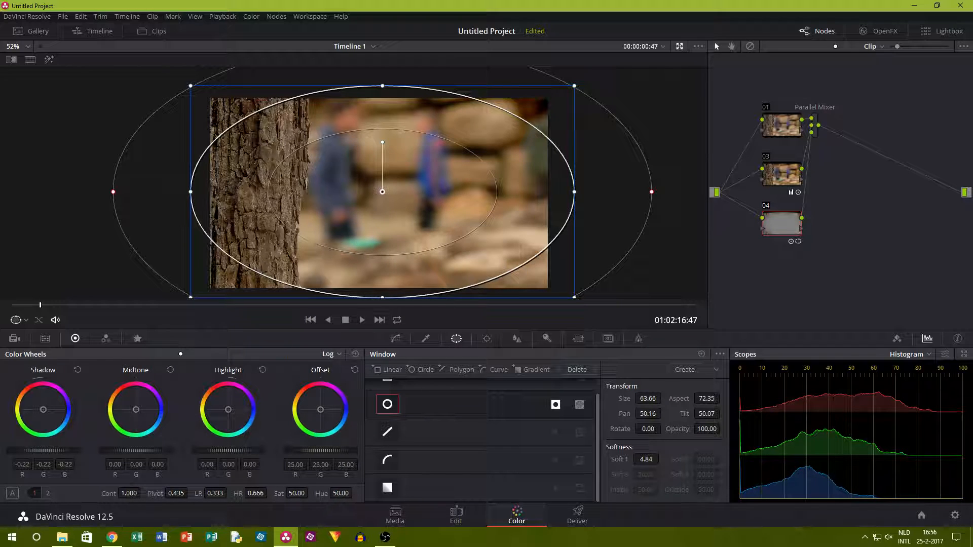
click(162, 353)
drag(325, 452, 315, 452)
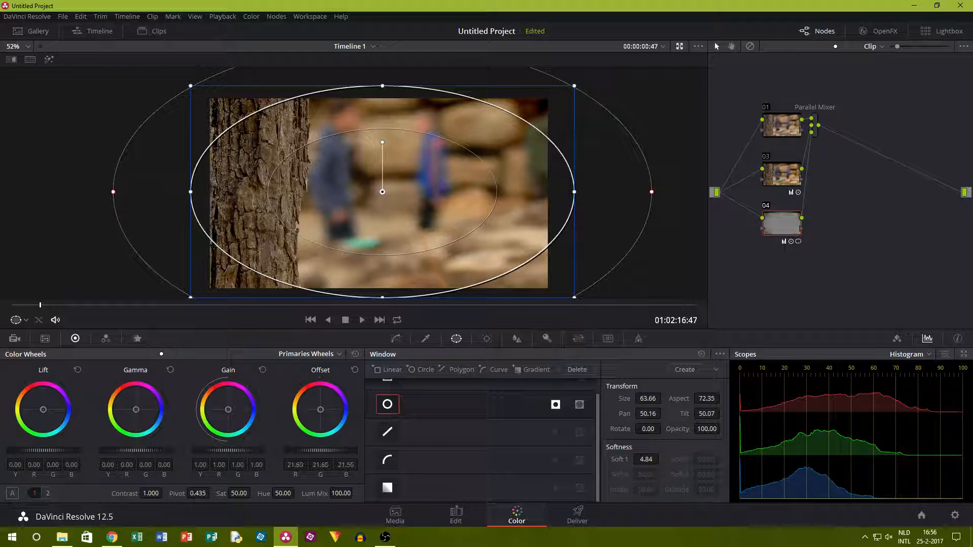
click(180, 355)
drag(45, 449, 51, 449)
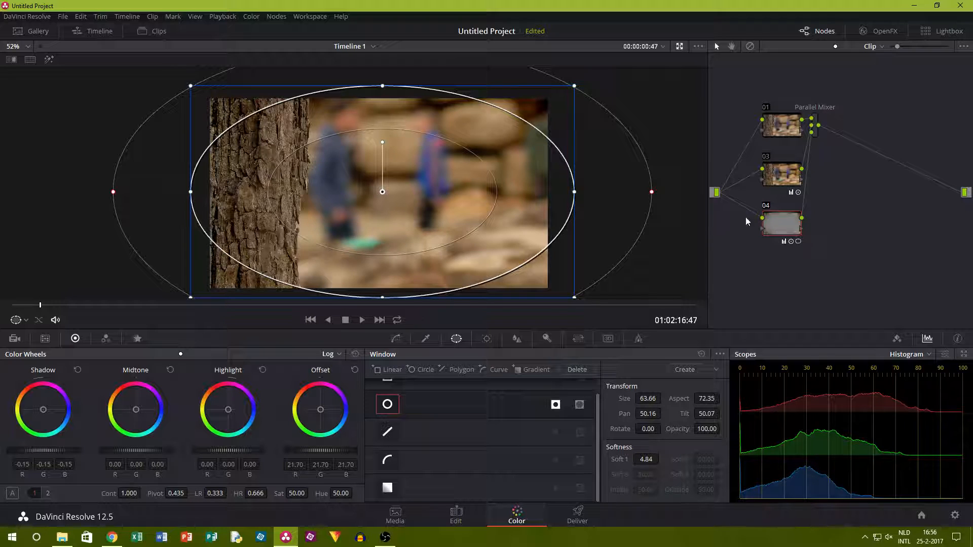
Compare the tree trunk clip with nodes 03 and 04 disabled and enabled, with the window outline hidden.
click(766, 206)
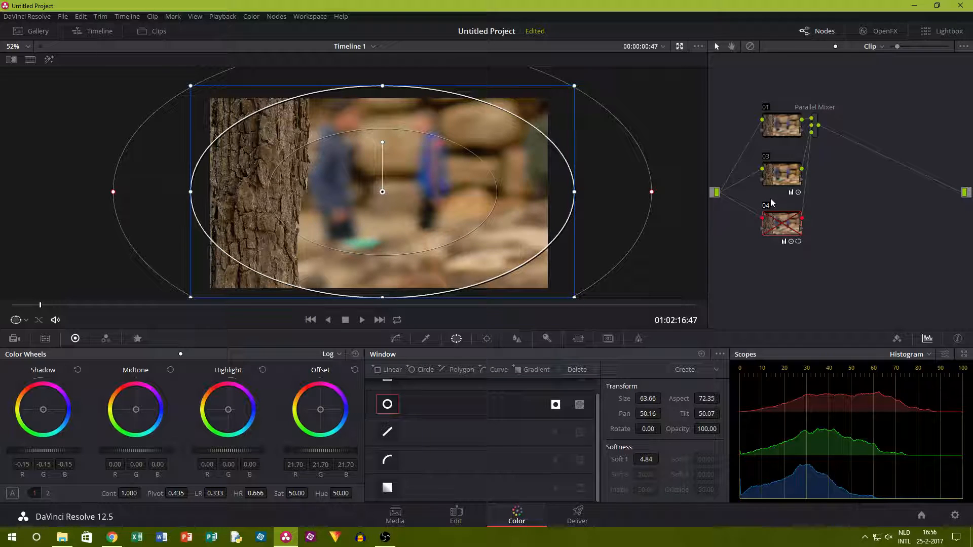
click(770, 204)
click(767, 158)
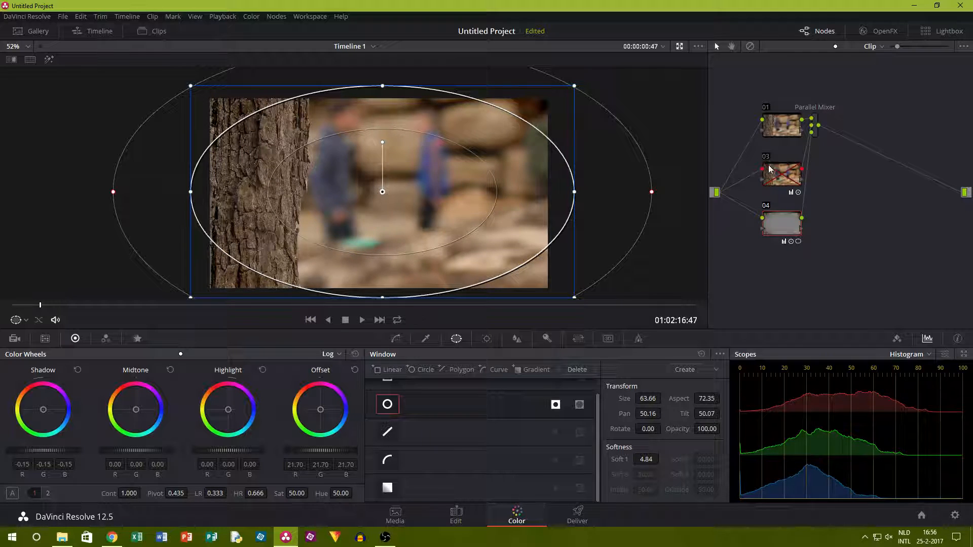
click(766, 207)
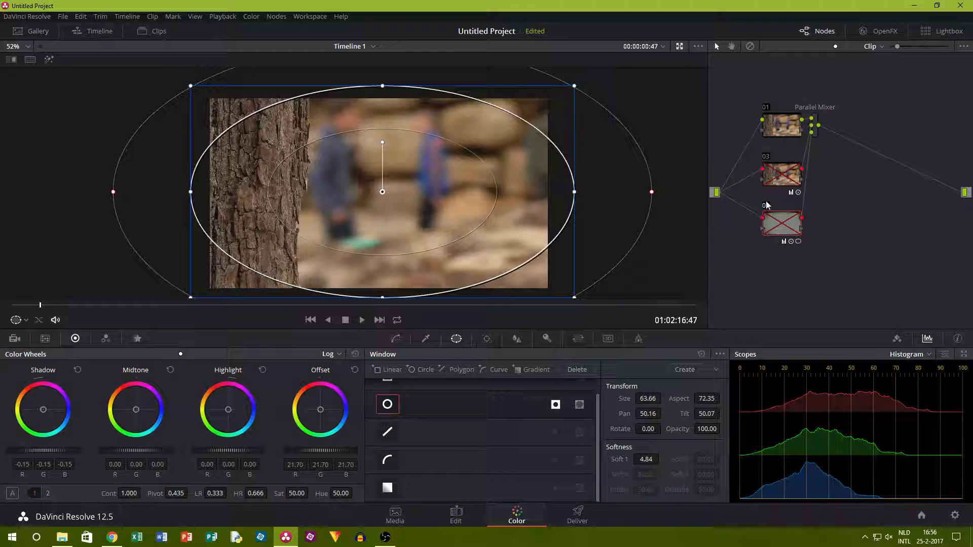
click(417, 338)
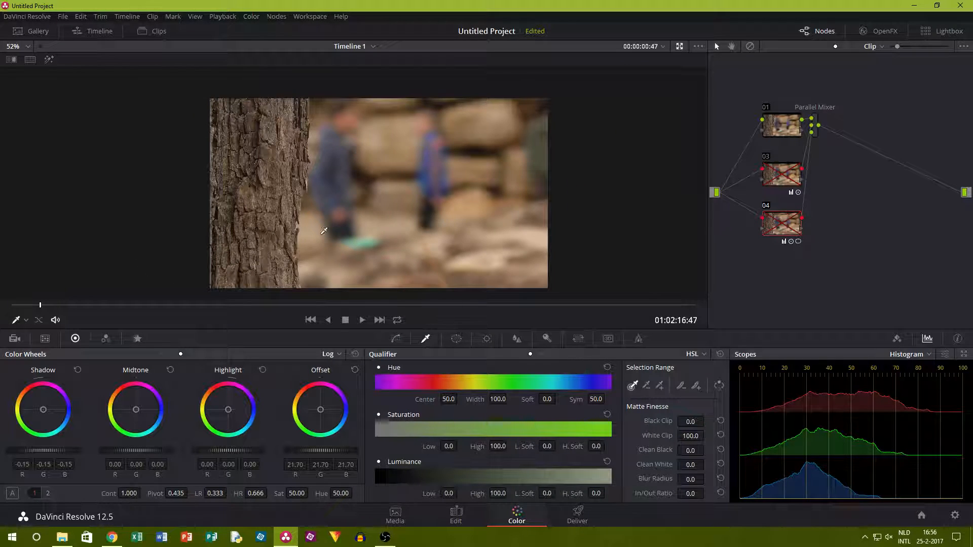
right_click(337, 133)
key(Escape)
click(766, 160)
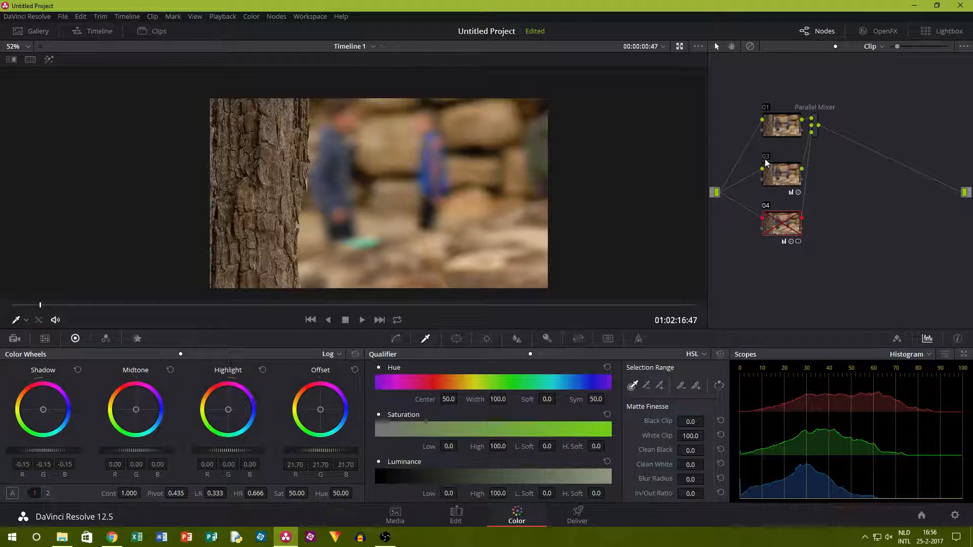
click(766, 207)
Show the reference wipe on the tree trunk clip, set its style to Vertical and sweep it over the frame to compare.
right_click(466, 210)
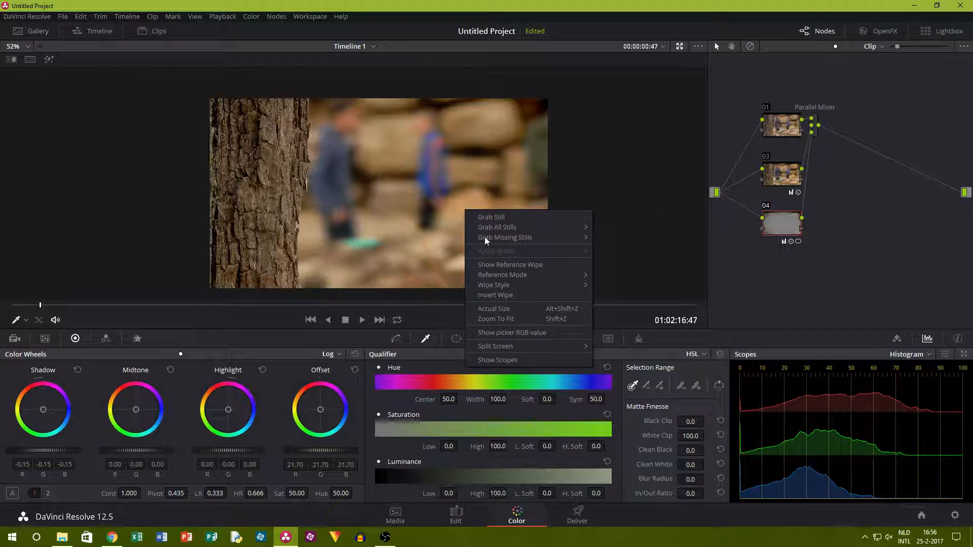
click(529, 264)
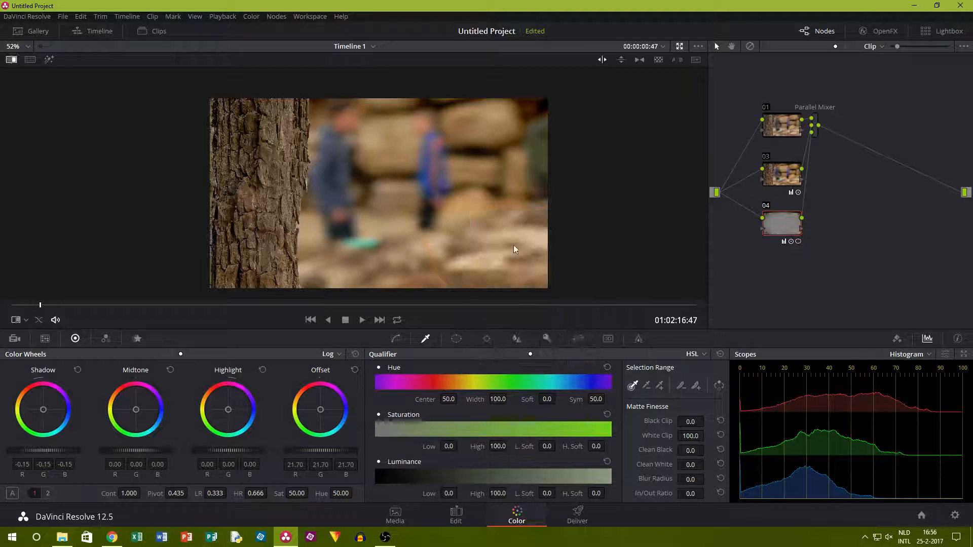
right_click(509, 231)
mouse_move(546, 298)
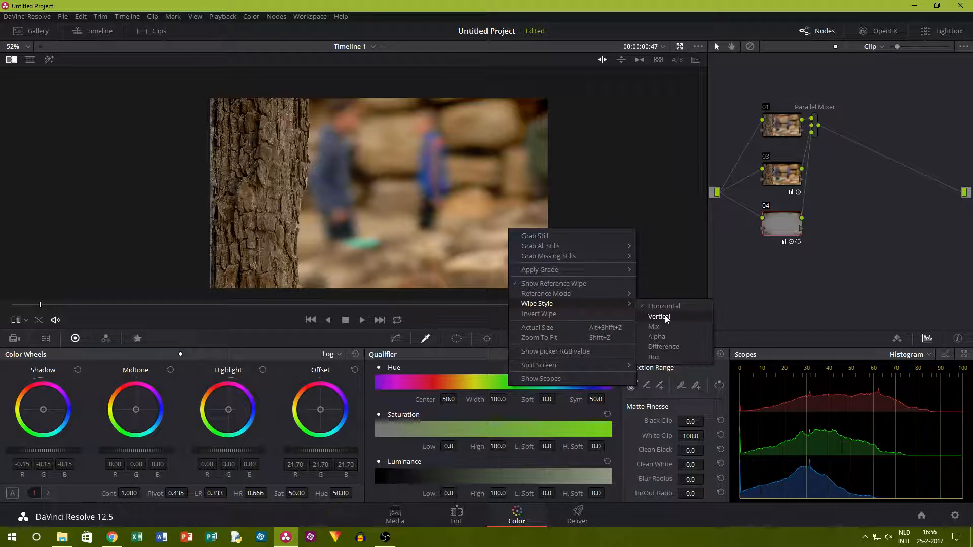
click(665, 315)
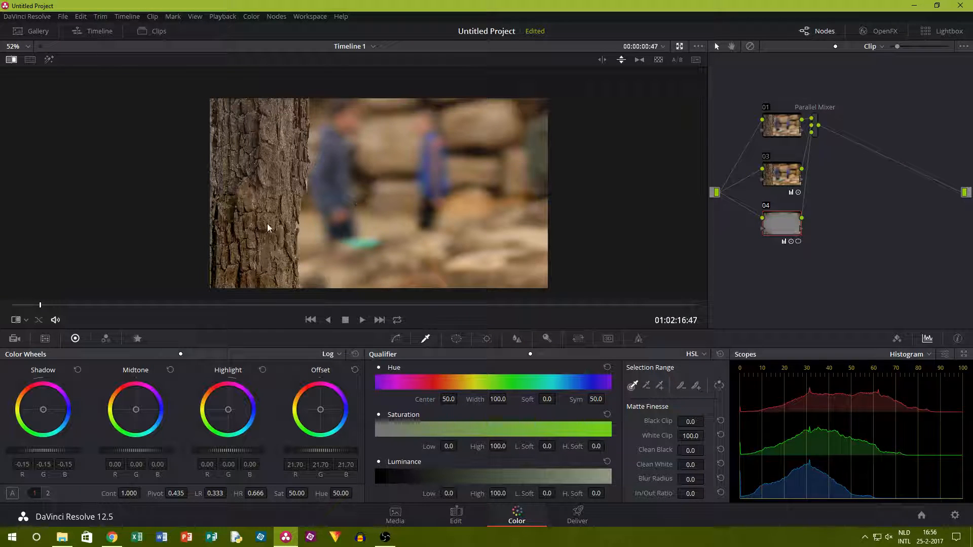
drag(335, 235, 335, 309)
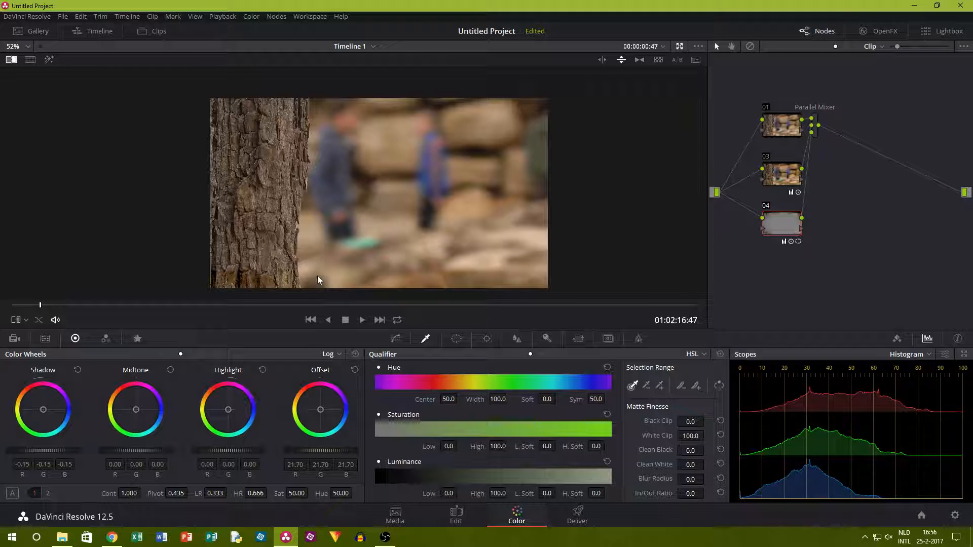
drag(329, 208, 427, 163)
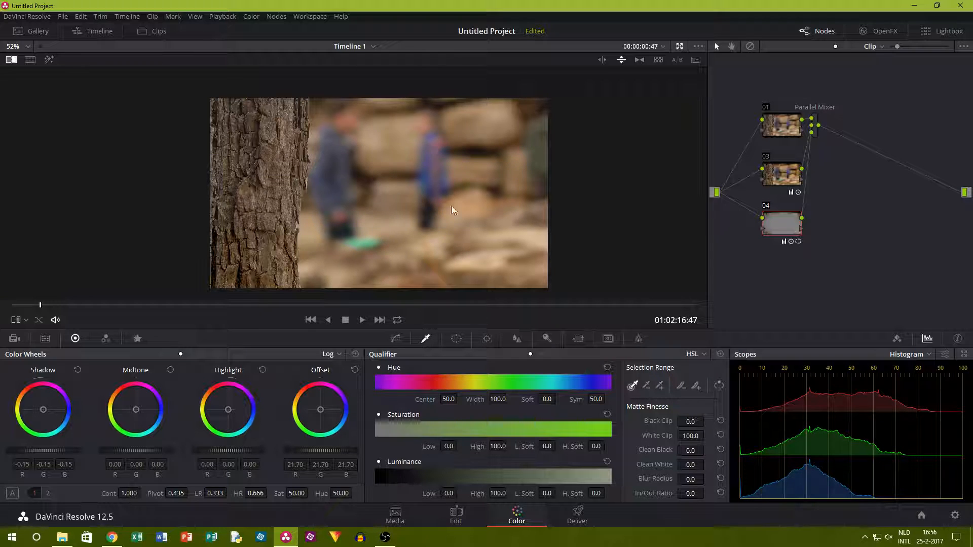
drag(400, 230, 411, 118)
Set the reference wipe style back to Horizontal.
right_click(385, 176)
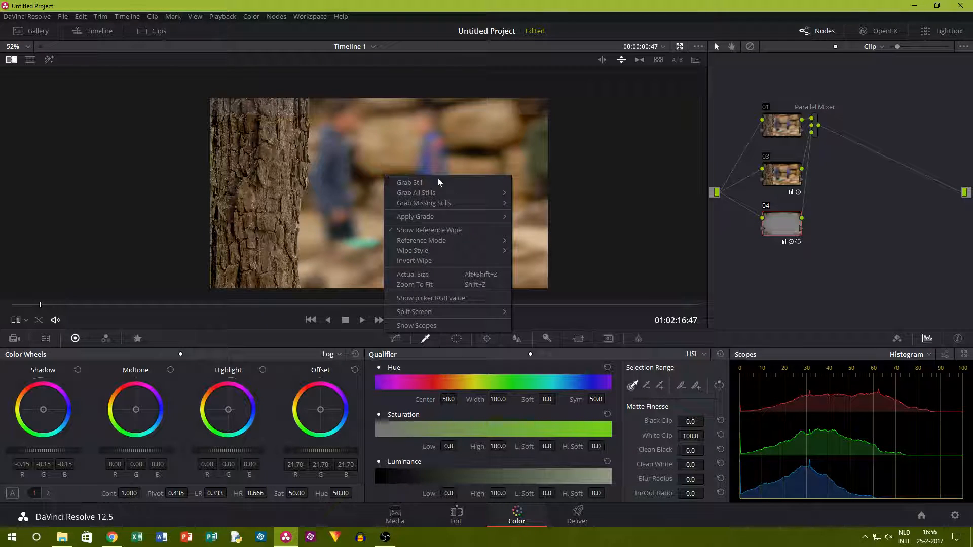
mouse_move(462, 256)
click(518, 253)
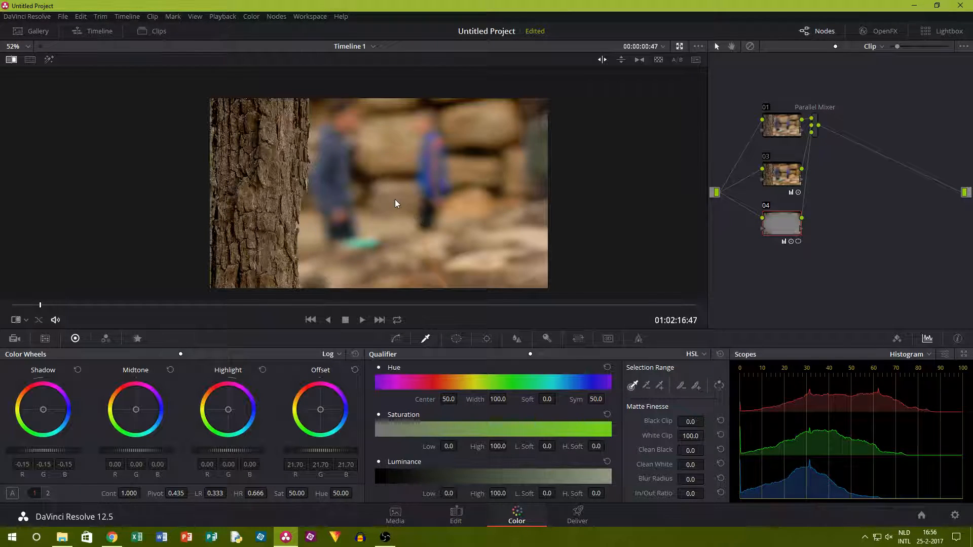
Hide the reference wipe and open clip 06 with the sea behind rocks, at 00:00:09:00.
right_click(395, 200)
click(439, 254)
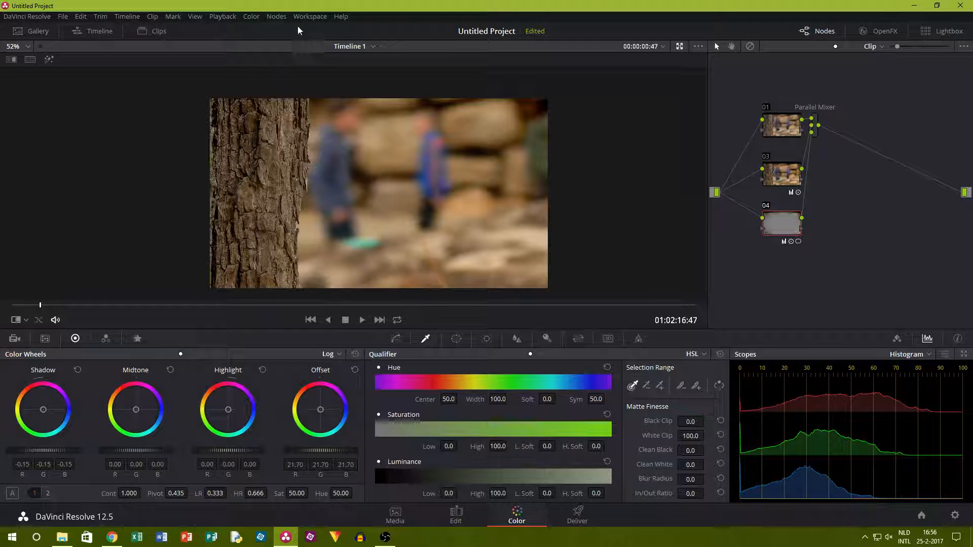
click(159, 31)
click(381, 288)
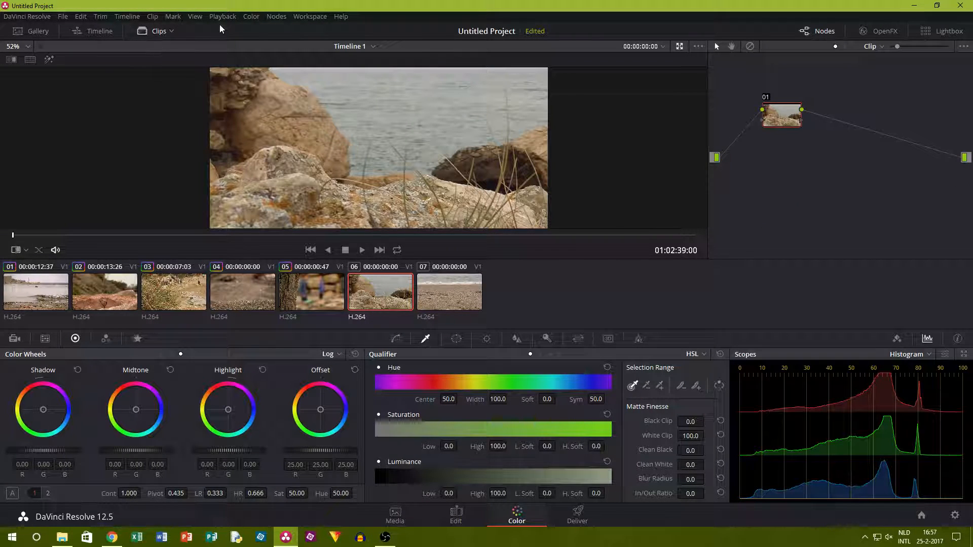
click(153, 30)
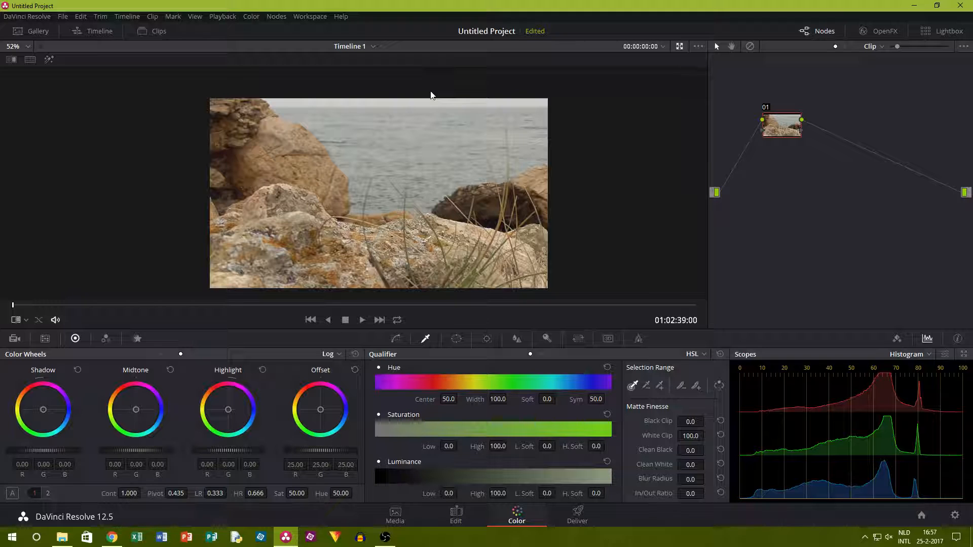
drag(138, 308, 195, 307)
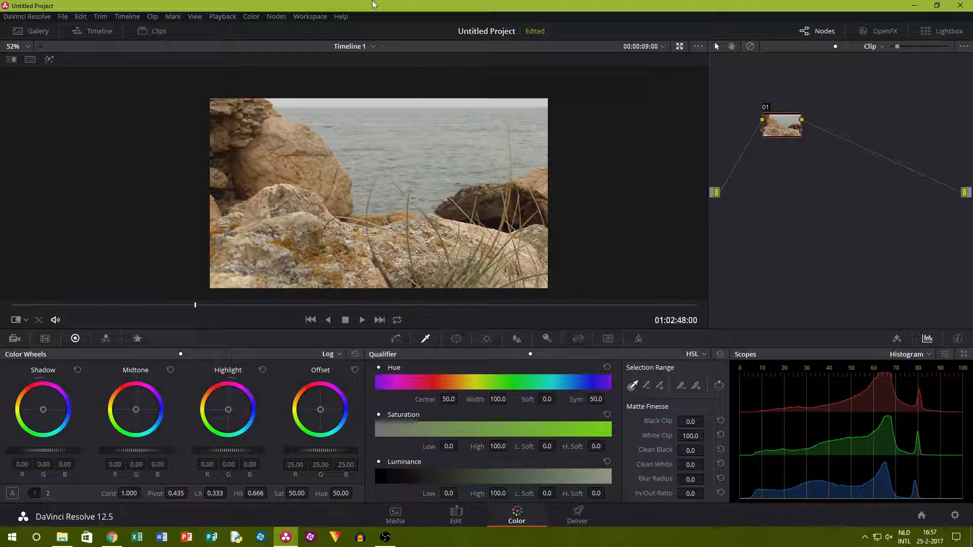
Add a parallel node to the rocks-and-sea clip and lower its offset to about 17.90.
click(277, 16)
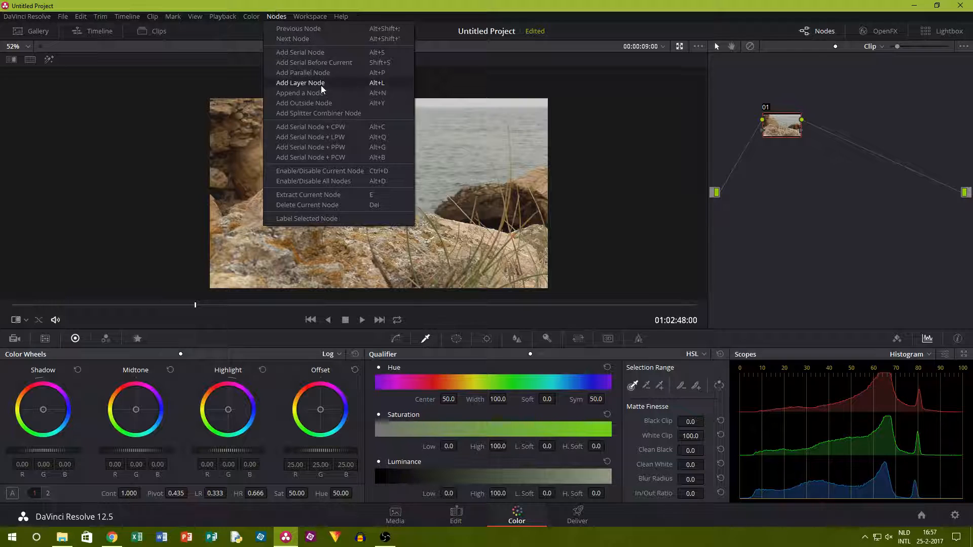
click(319, 72)
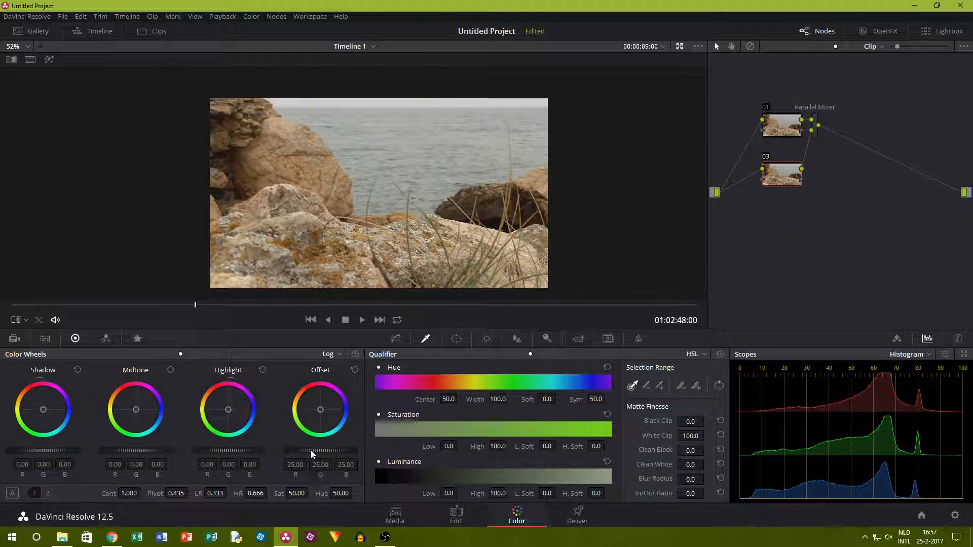
click(161, 354)
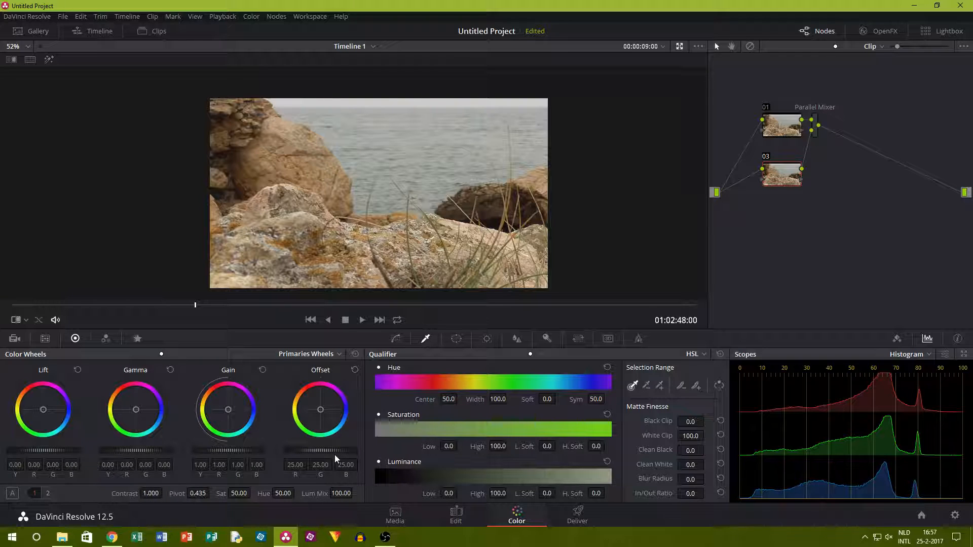
drag(323, 451, 278, 451)
Lower the Log shadows on node 03 to about -0.07 and compare the frame with the node disabled and enabled.
click(175, 354)
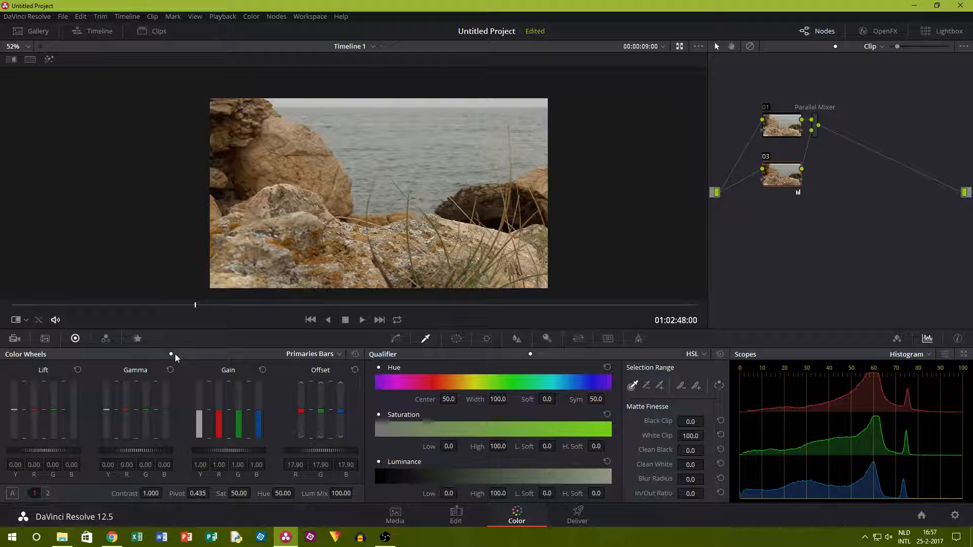
click(184, 356)
drag(43, 450, 37, 450)
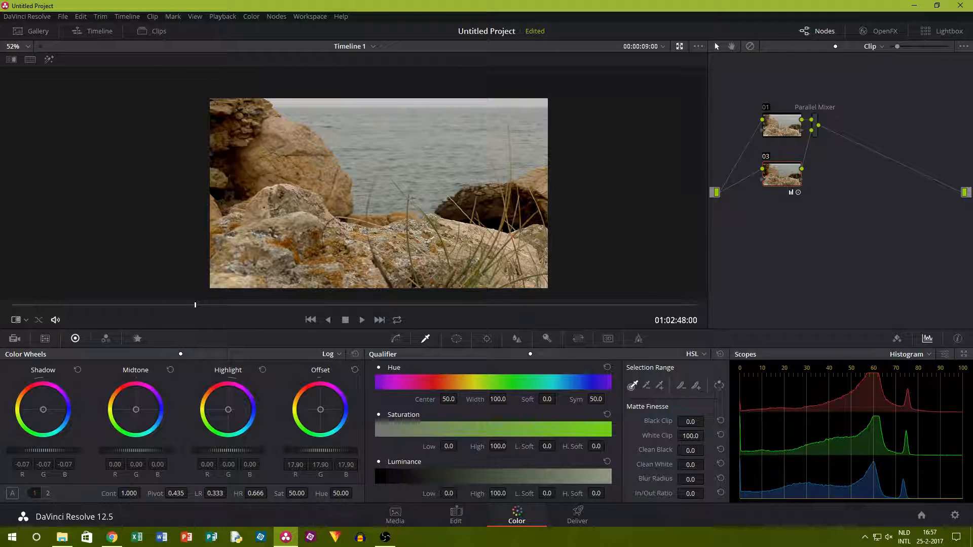
click(768, 158)
click(768, 158)
Raise the Log highlights on node 03 to about 0.25 and lower the midtones to about -0.06, comparing with the node toggled.
drag(229, 449, 263, 449)
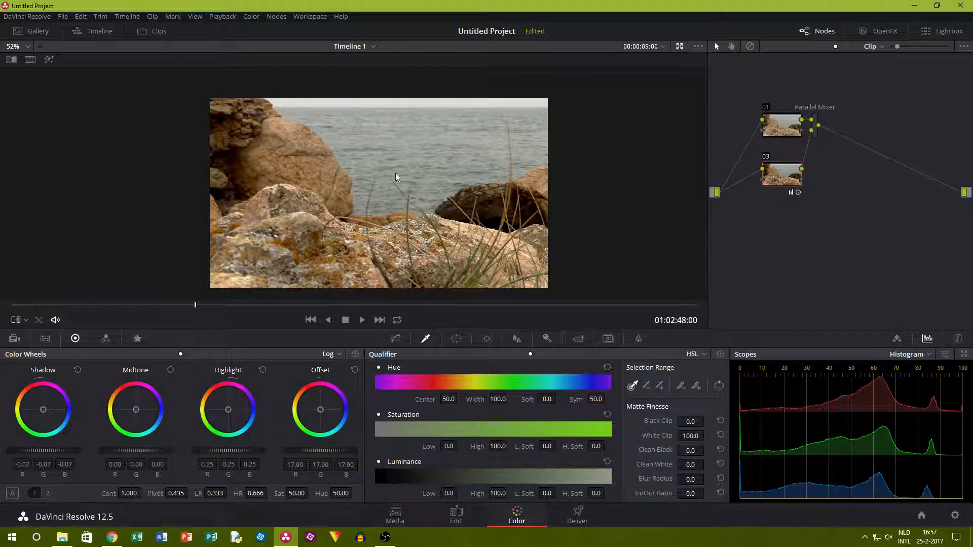
click(765, 159)
click(765, 160)
mouse_move(139, 451)
mouse_down()
mouse_move(182, 451)
mouse_move(130, 451)
mouse_move(138, 451)
mouse_up()
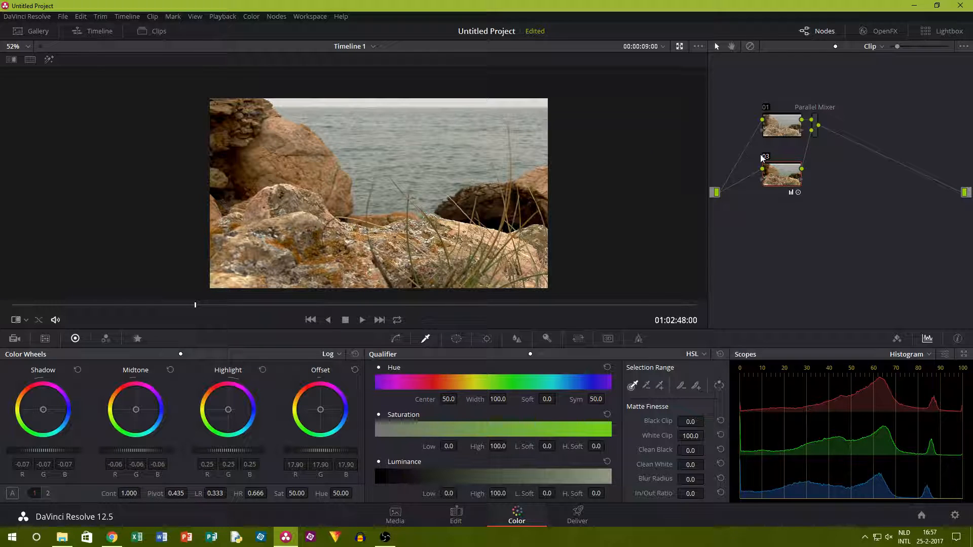
key(ctrl+d)
Add another parallel node and sample the sea at several places with the 3D qualifier.
click(279, 17)
click(316, 75)
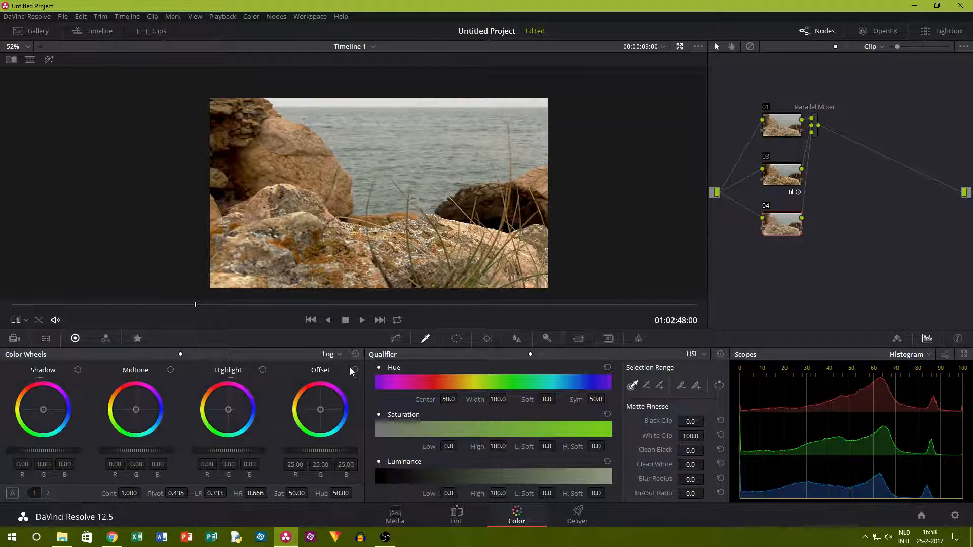
click(701, 356)
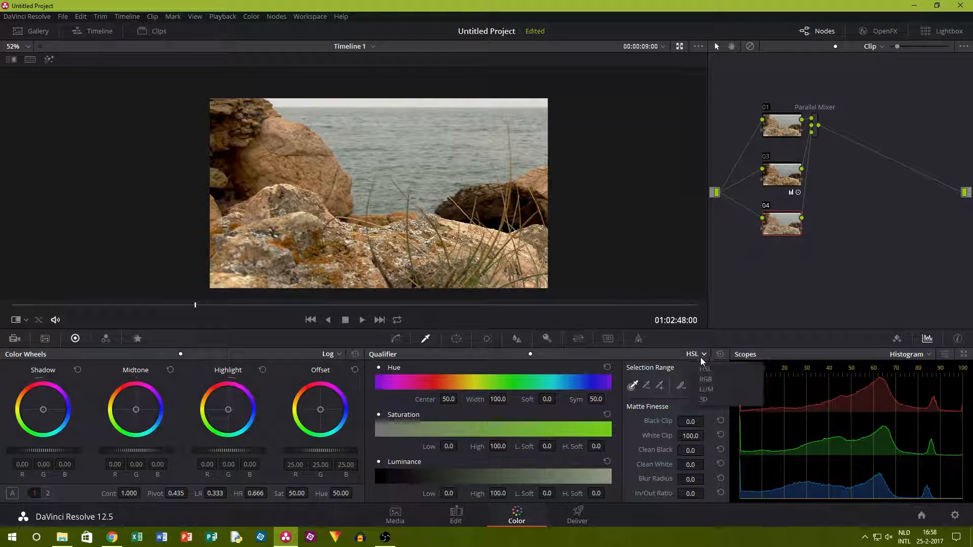
click(704, 399)
mouse_move(369, 154)
mouse_down()
mouse_move(439, 160)
mouse_move(452, 147)
mouse_up()
mouse_move(479, 136)
mouse_down()
mouse_move(500, 136)
mouse_move(491, 141)
mouse_up()
drag(417, 128, 357, 126)
Darken the sampled sea by setting the Log midtones to about -0.64, shadows to about -0.68 and highlights to about -0.05.
scroll(783, 229, up, 4)
scroll(784, 228, down, 3)
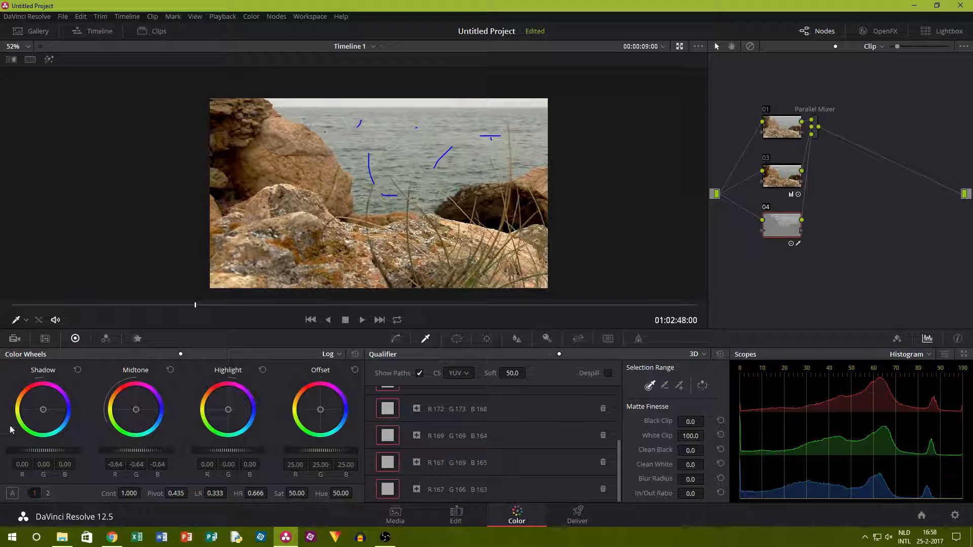
mouse_move(43, 450)
mouse_down()
mouse_move(31, 450)
mouse_move(76, 450)
mouse_move(41, 451)
mouse_up()
drag(230, 451, 229, 452)
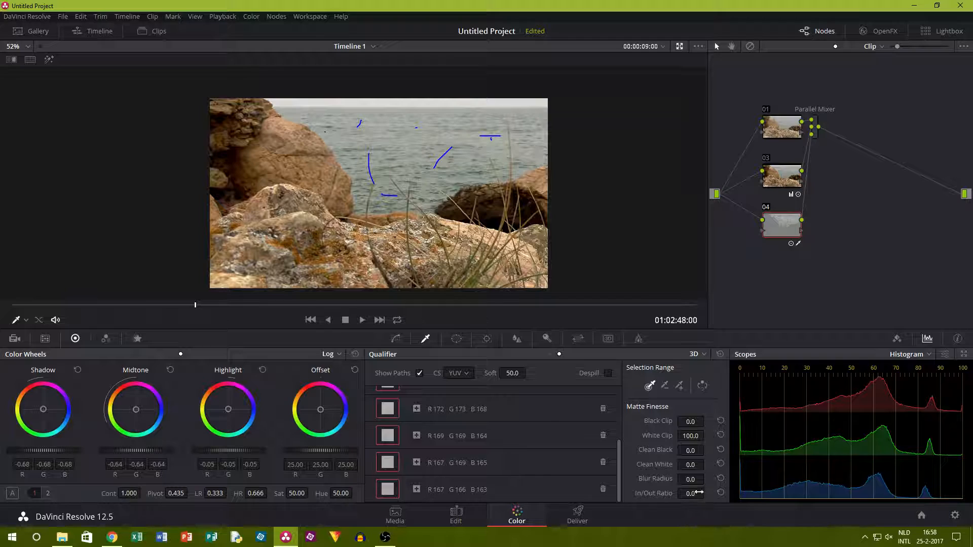
Set the sea matte's blur radius to about 14.5 and compare the frame with node 04 disabled and enabled.
drag(690, 480, 719, 479)
scroll(384, 92, up, 5)
scroll(480, 113, down, 4)
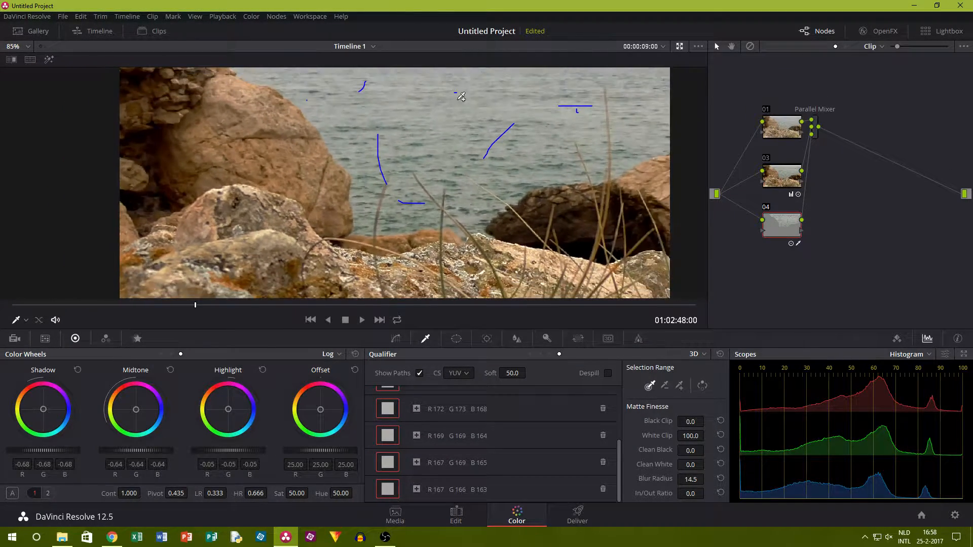
click(765, 209)
click(766, 209)
click(766, 210)
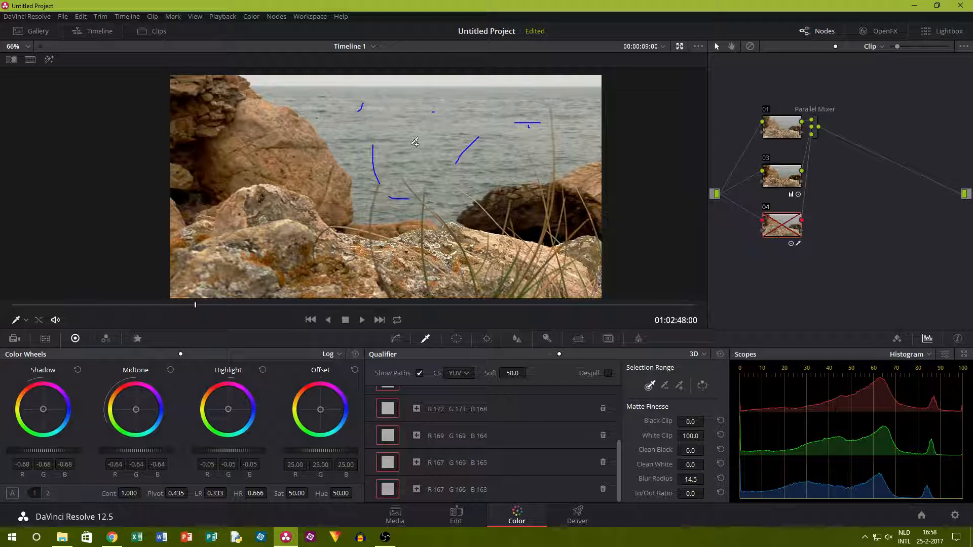
Hide the sampling strokes and compare the sea with node 04 disabled and enabled.
click(456, 338)
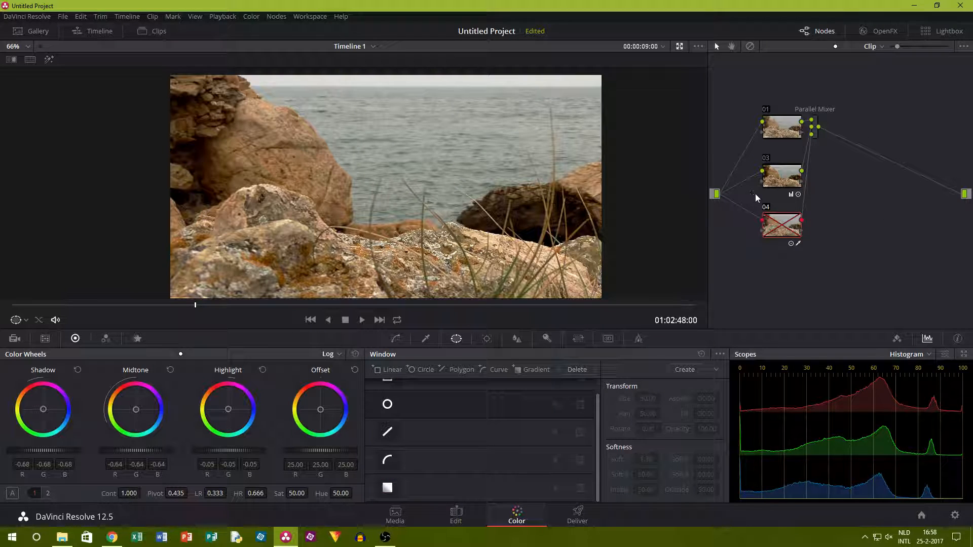
click(766, 209)
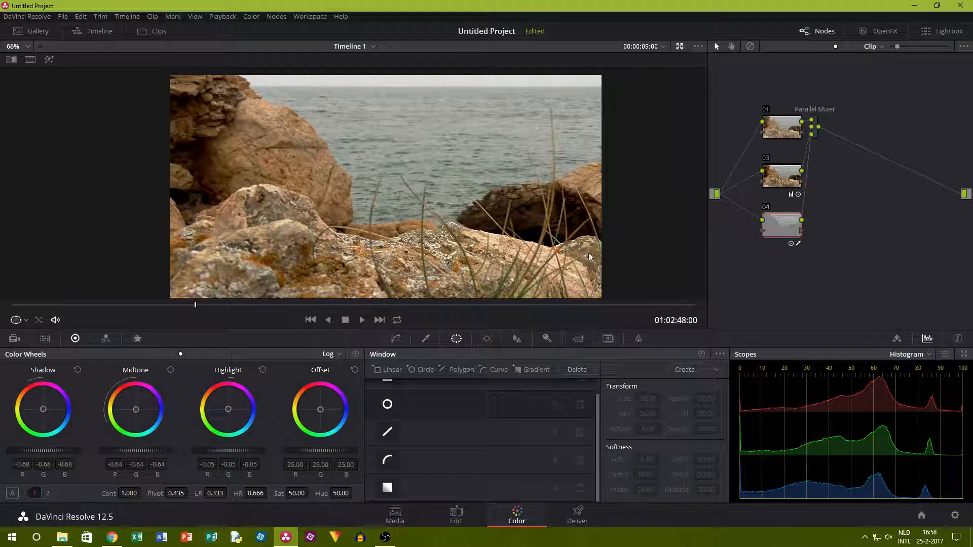
click(766, 209)
click(766, 209)
click(766, 209)
click(766, 209)
scroll(485, 104, down, 2)
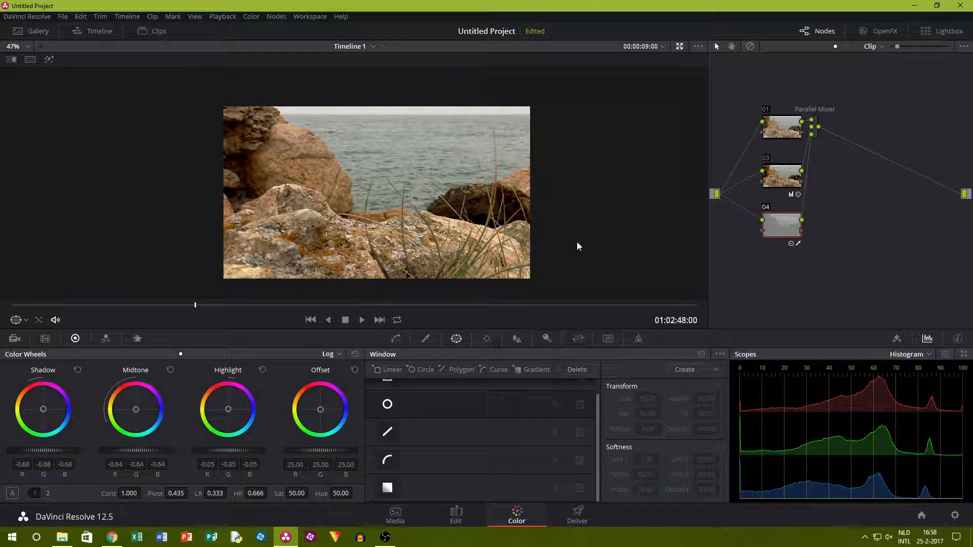
Add a parallel node with an inverted circular window, widened to an ellipse around the frame: size about 63.72, aspect 71.40, softness 3.80.
click(276, 16)
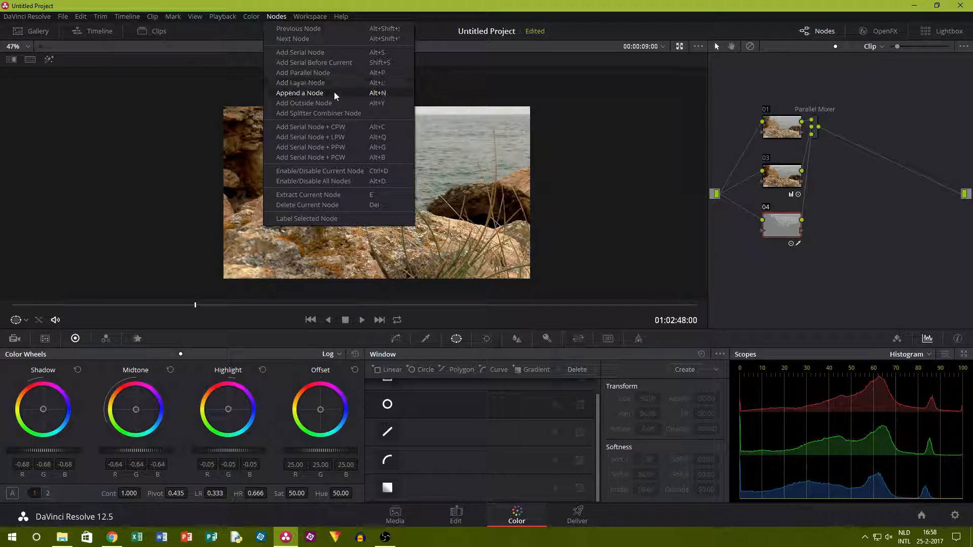
click(333, 72)
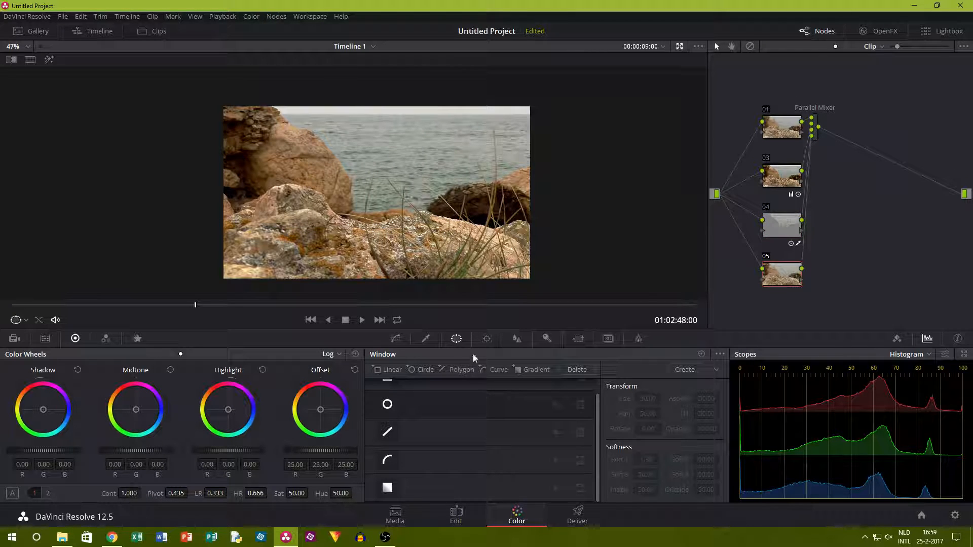
click(387, 404)
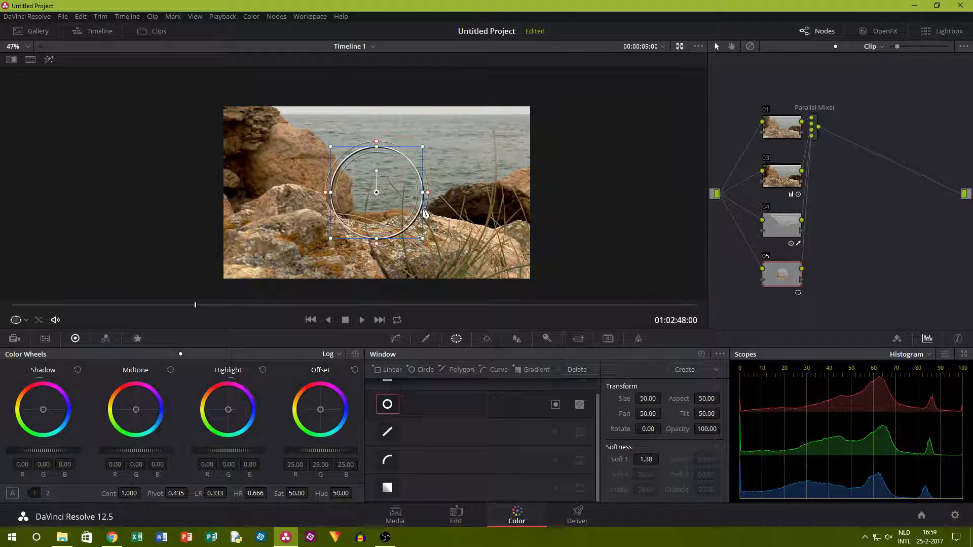
drag(432, 195, 545, 197)
drag(377, 239, 378, 296)
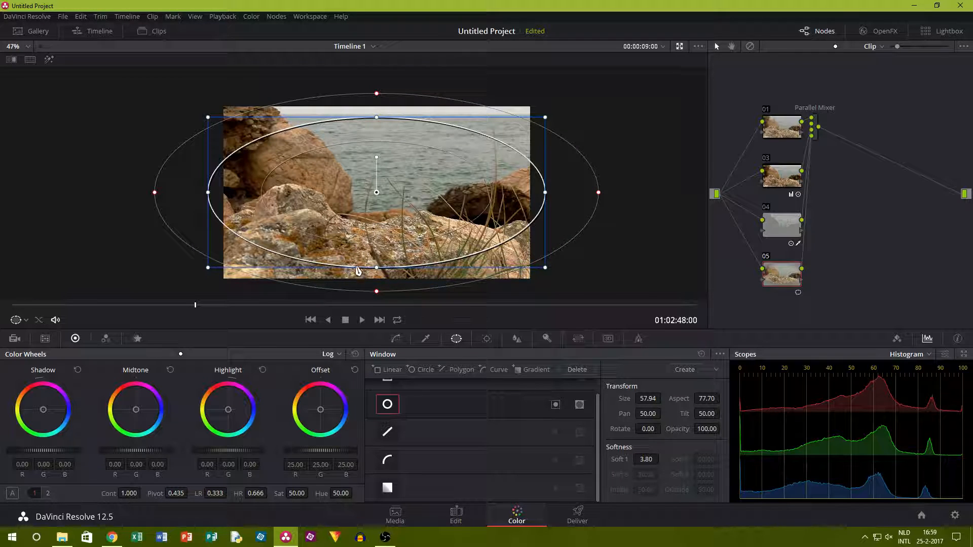
drag(377, 267, 379, 288)
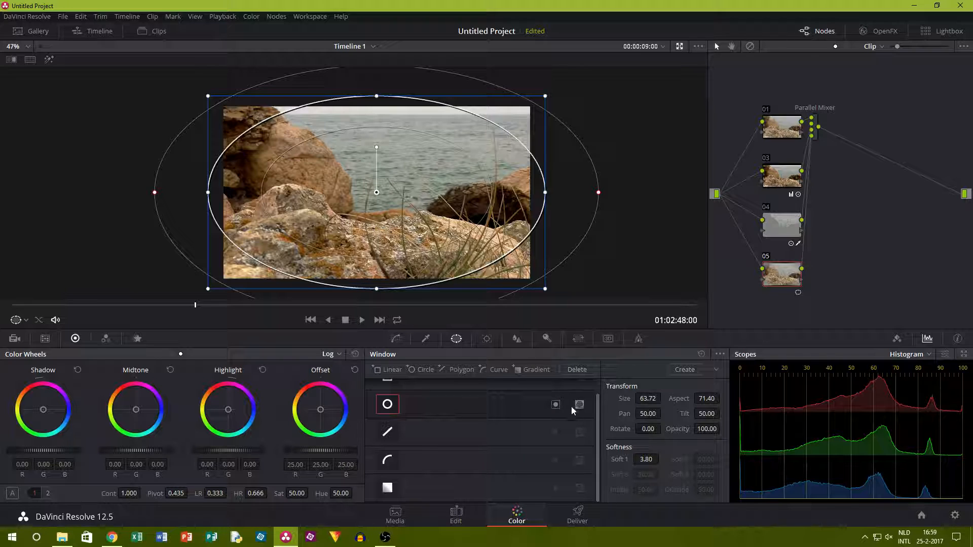
click(549, 404)
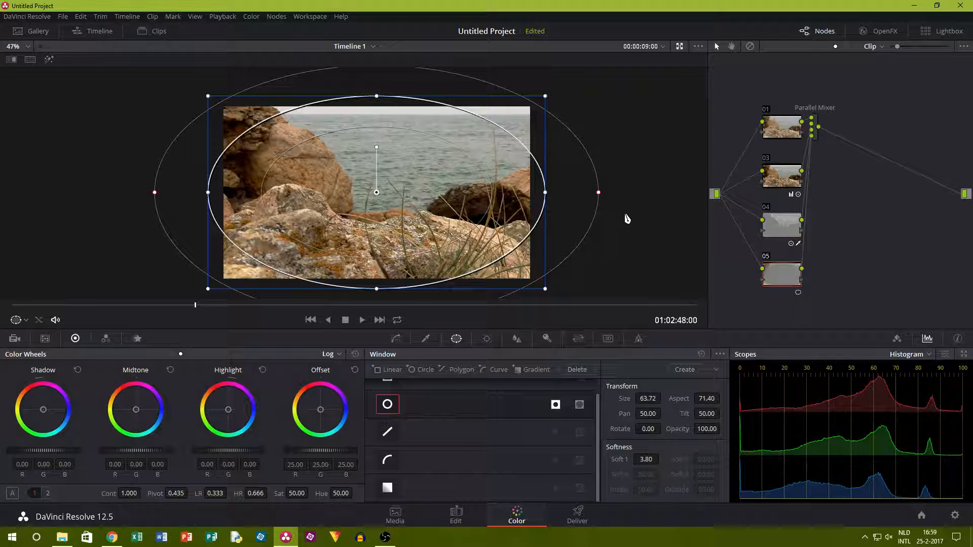
Lower the vignette node's offset to about 10.80 and compare it disabled and enabled with the window outline hidden.
click(160, 354)
drag(326, 451, 298, 452)
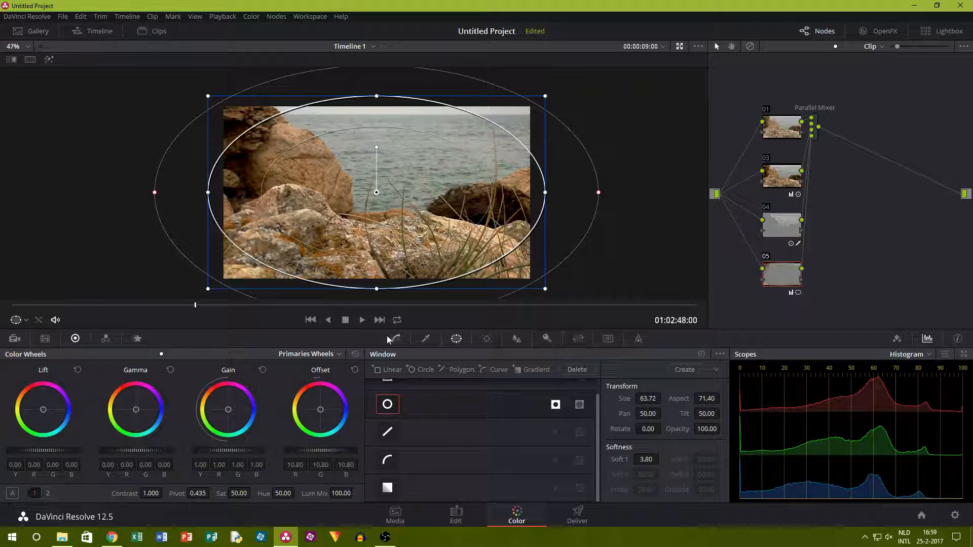
click(425, 338)
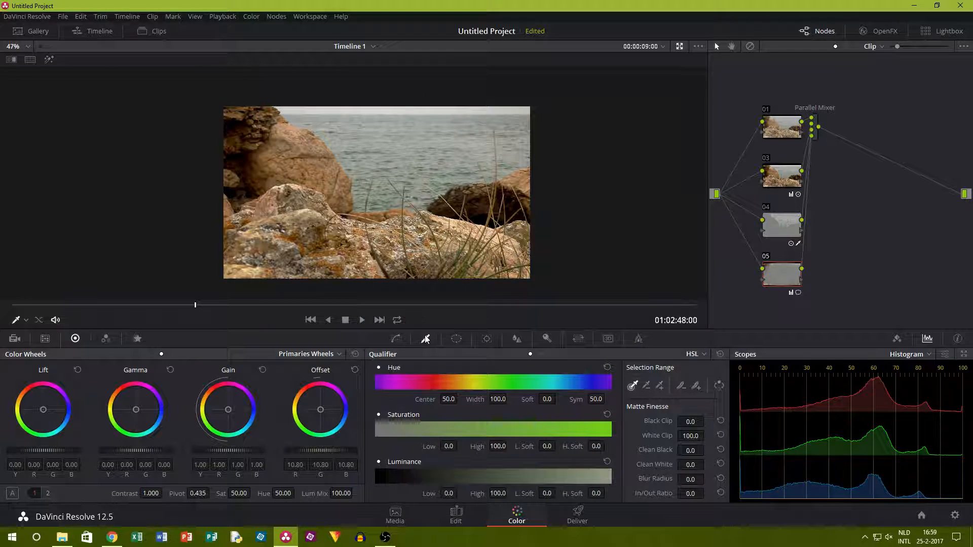
click(765, 257)
click(766, 257)
Disable nodes 03, 04 and 05 and grab a still of the ungraded frame.
click(765, 257)
click(765, 207)
click(765, 159)
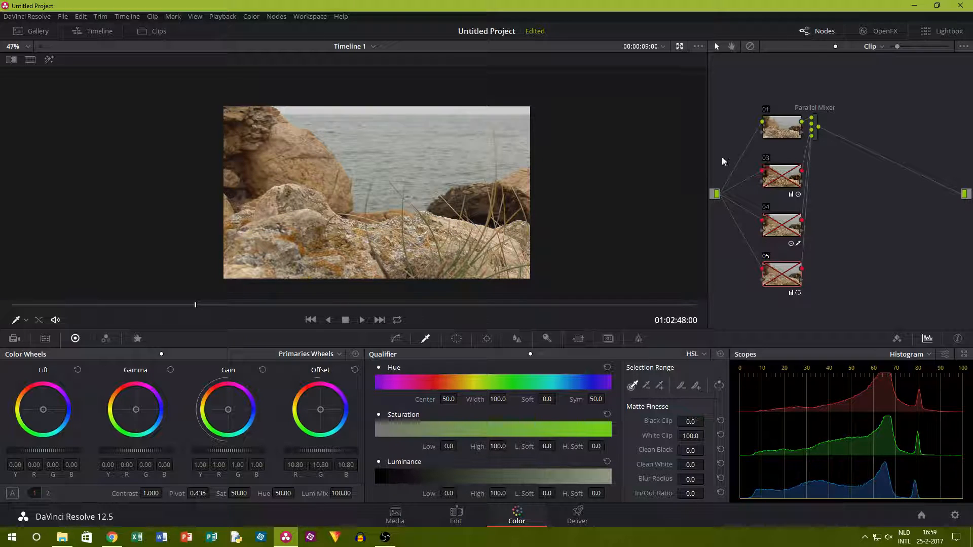
right_click(324, 144)
click(375, 151)
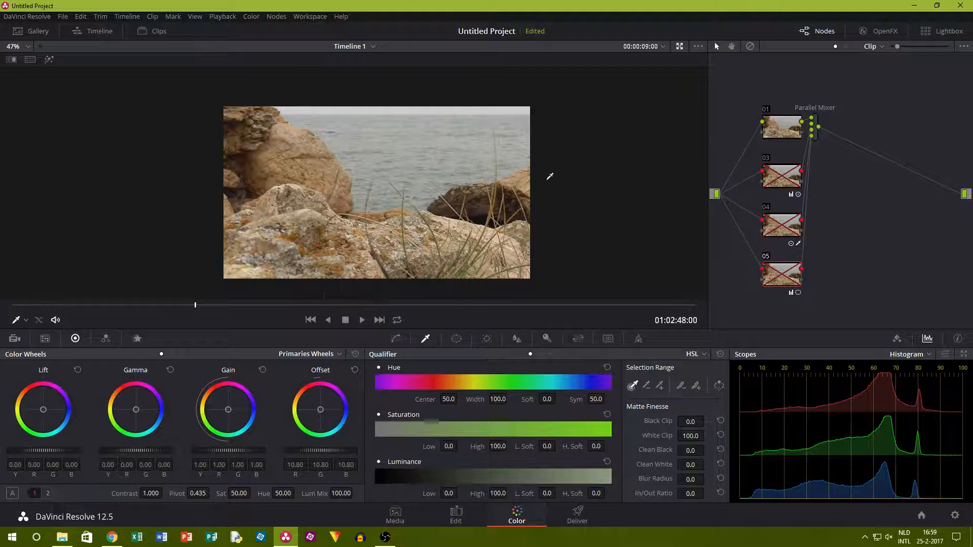
Enable nodes 05, 04 and 03 again.
click(767, 257)
click(765, 207)
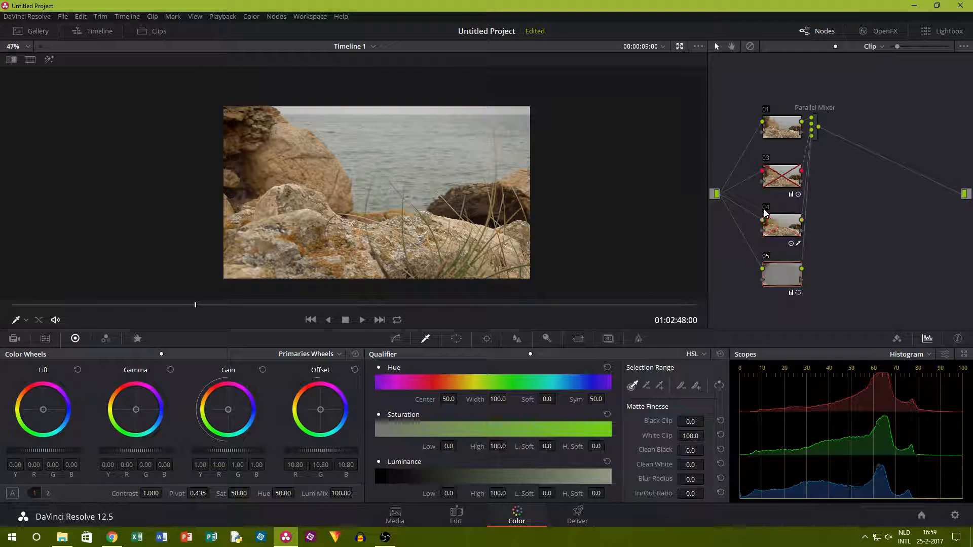
click(765, 158)
Show the reference wipe on the rocks-and-sea clip, sweep it across the frame to compare with the still, and hide it again.
right_click(446, 204)
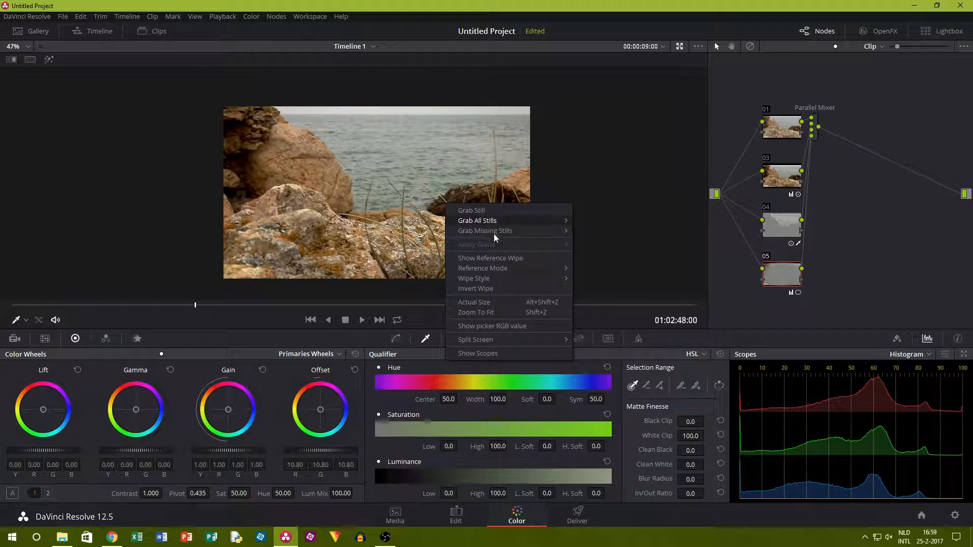
click(504, 258)
drag(495, 217, 416, 222)
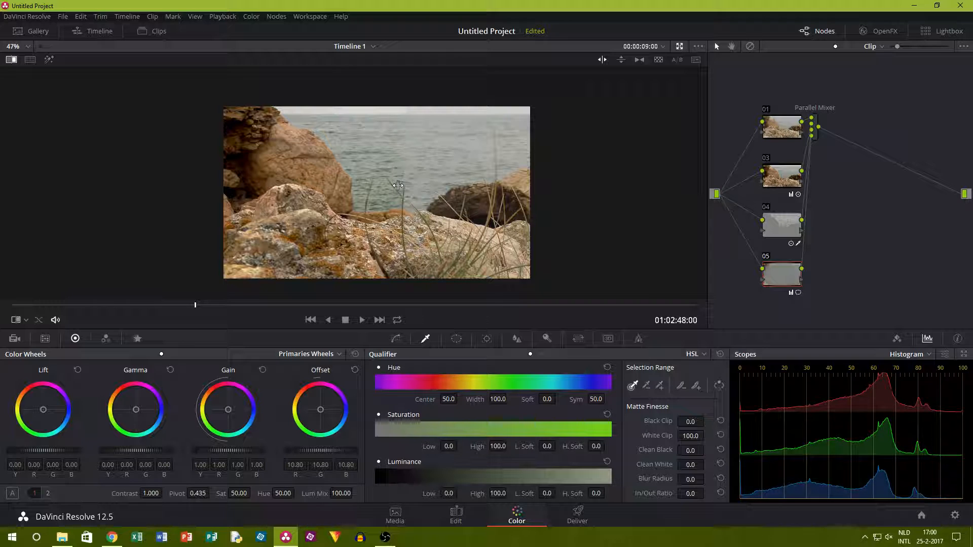
right_click(455, 187)
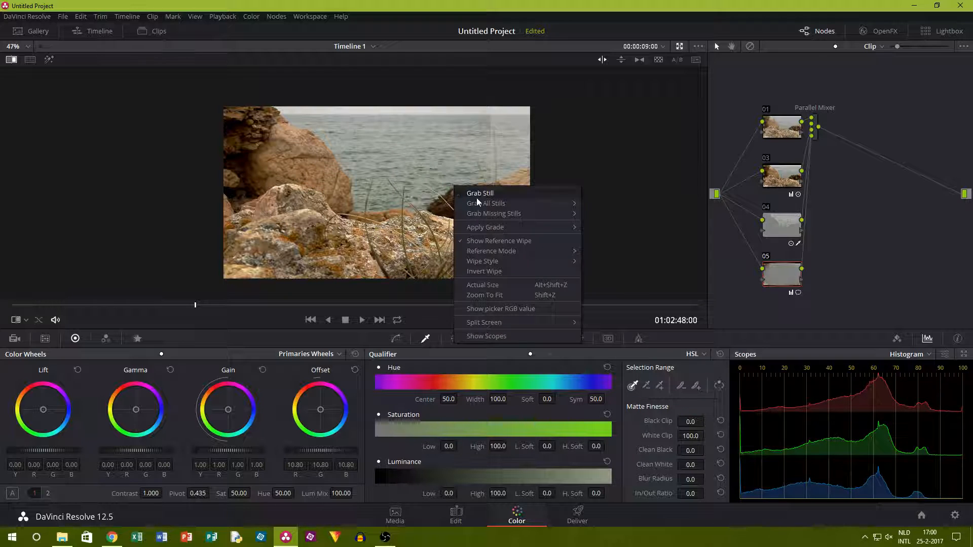
click(472, 242)
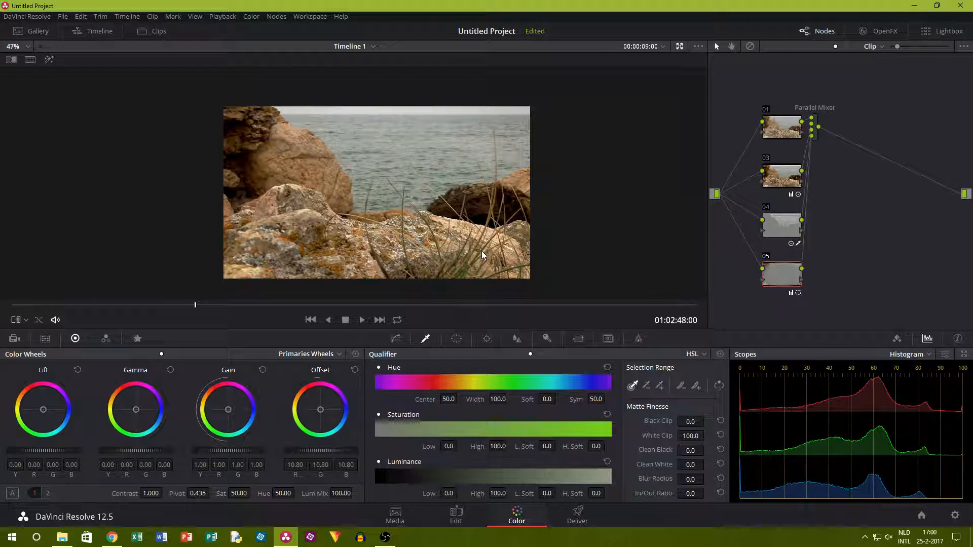
Go to clip 07, the beach and waves shot, hide the clip thumbnails and move the playhead to about 00:00:03:06.
click(155, 31)
key(Down)
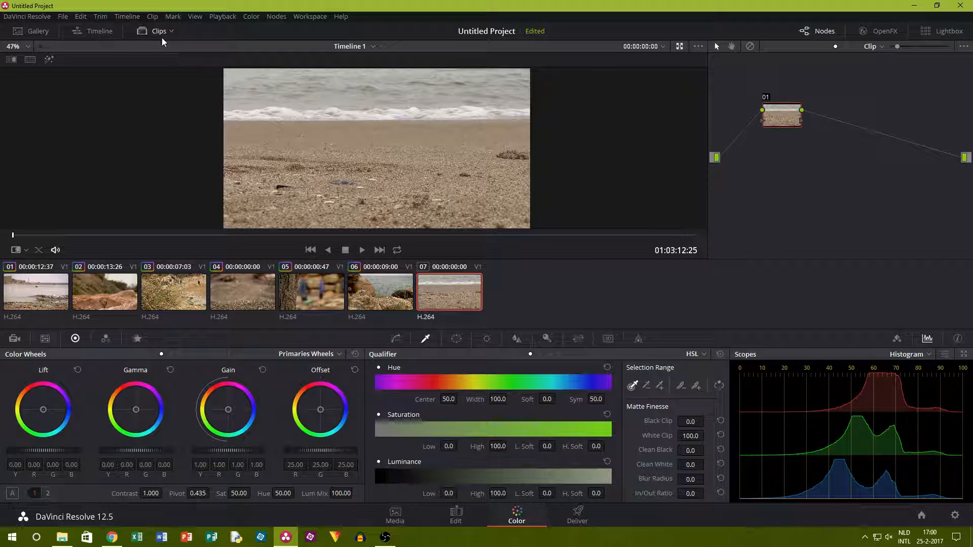
click(142, 31)
mouse_move(168, 304)
mouse_down()
mouse_move(324, 309)
mouse_move(169, 312)
mouse_up()
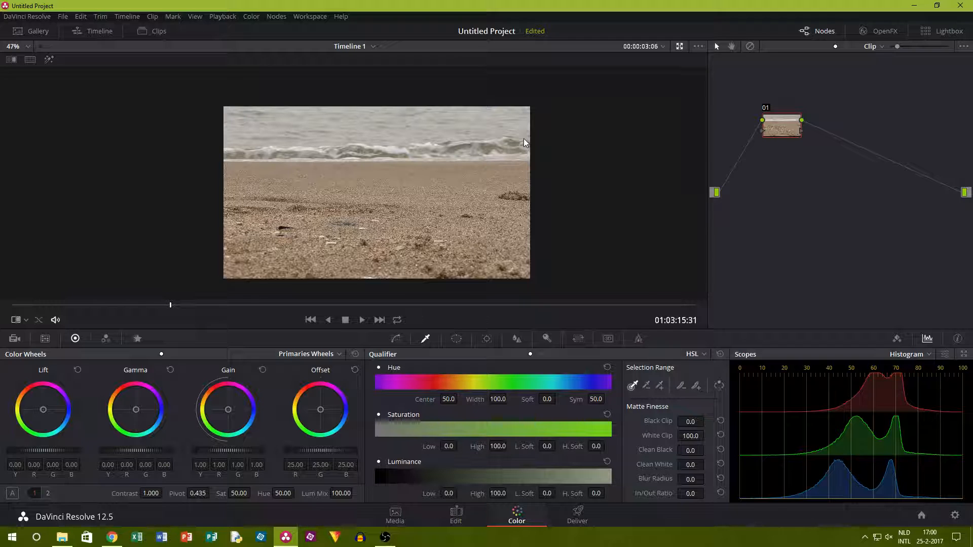
Add a parallel node to the beach clip and lower its offset to about 21.55.
click(277, 21)
click(305, 72)
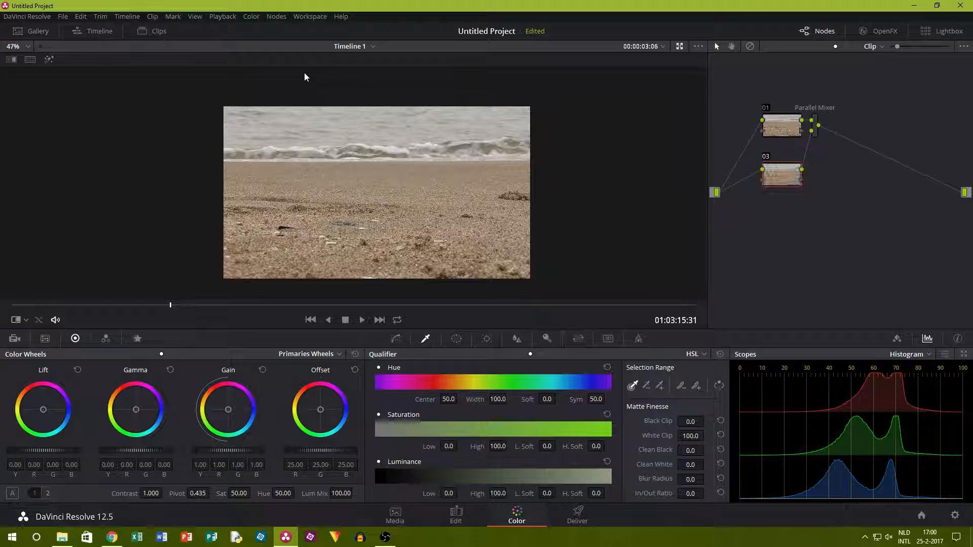
drag(314, 452, 190, 361)
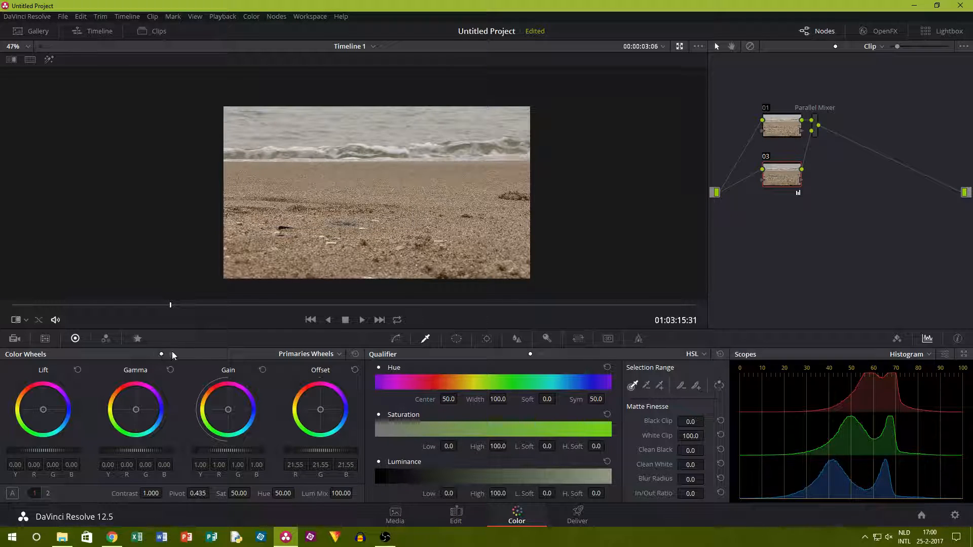
With Log wheels, set node 03's shadows to about -0.58, midtones to about -0.31 and highlights to about 0.28.
click(180, 354)
mouse_move(48, 448)
mouse_down()
mouse_move(23, 448)
mouse_move(40, 448)
mouse_up()
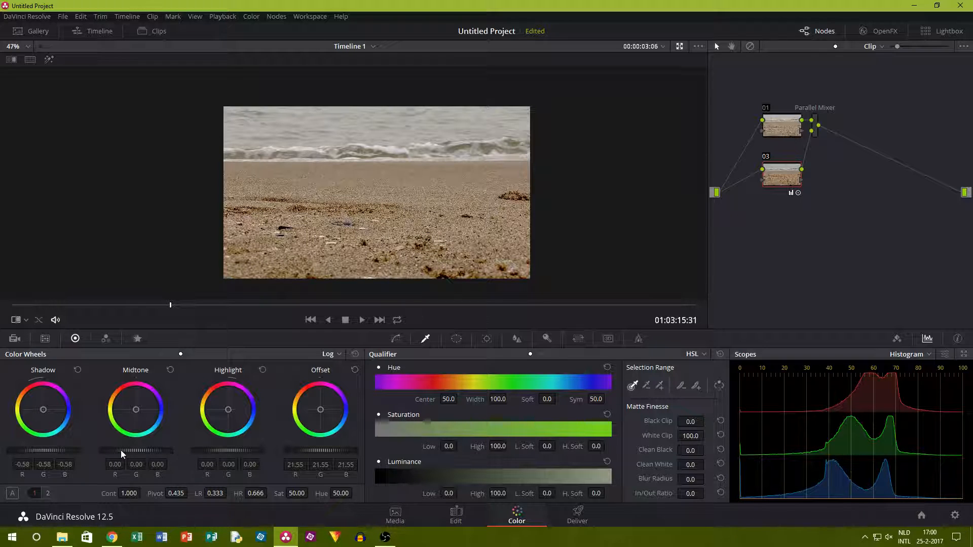
drag(133, 449, 109, 449)
drag(231, 449, 253, 448)
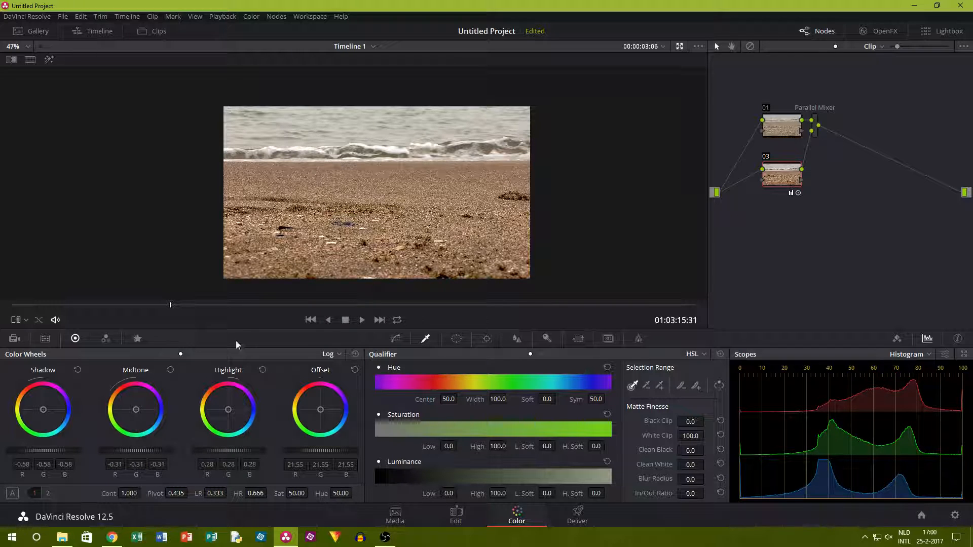
Inspect the waves up close around 00:00:06:22 and compare the beach frame with node 03 disabled and enabled.
drag(111, 303, 336, 310)
scroll(373, 110, up, 5)
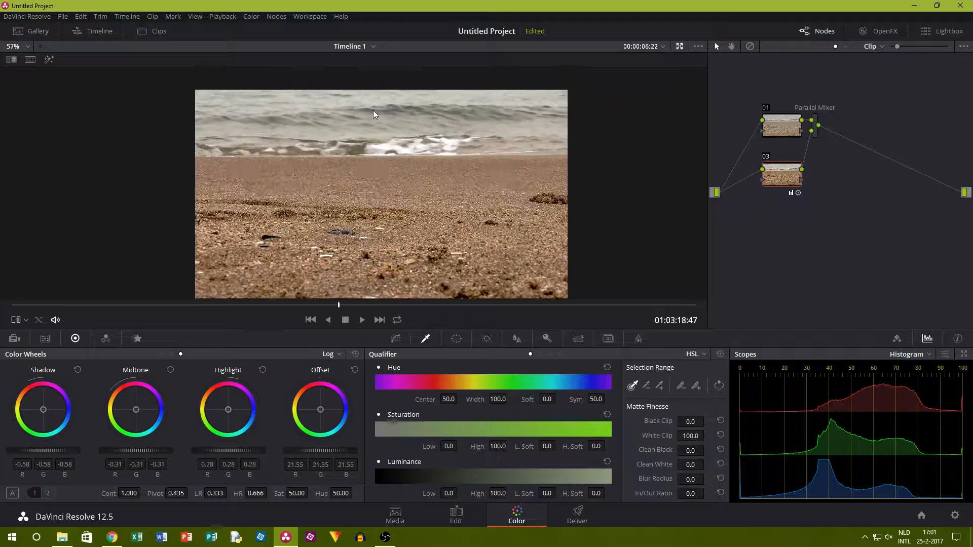
scroll(421, 104, up, 2)
scroll(478, 97, down, 4)
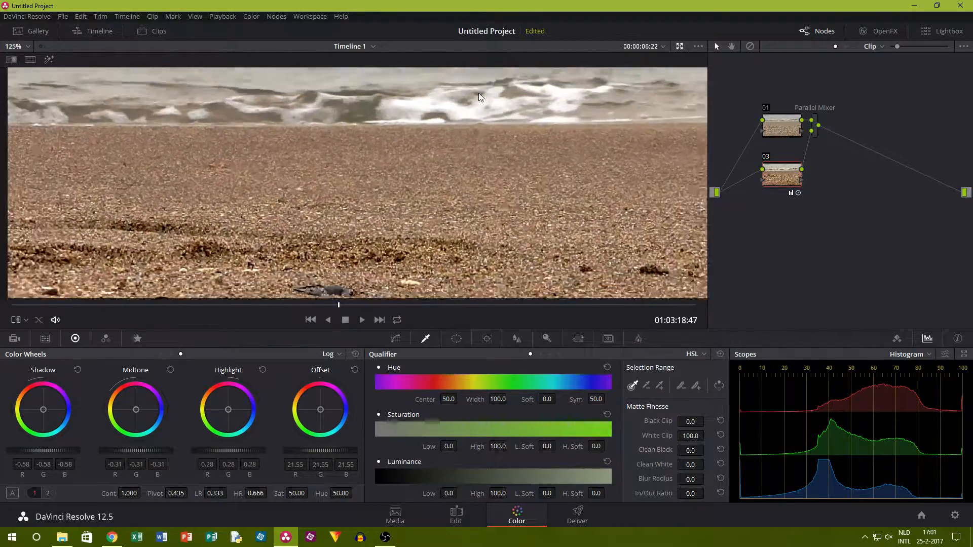
scroll(478, 93, down, 2)
click(769, 157)
click(770, 158)
click(770, 158)
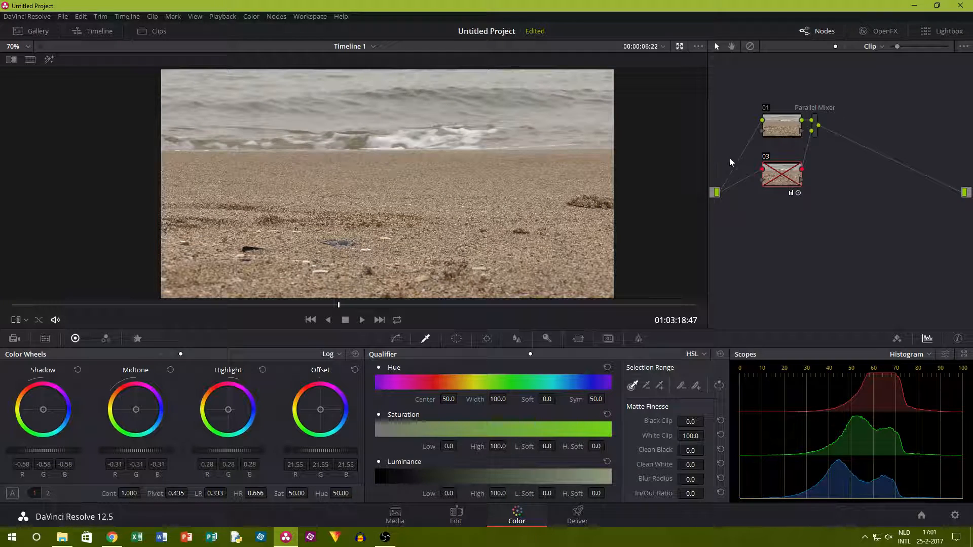
click(768, 157)
scroll(489, 171, down, 2)
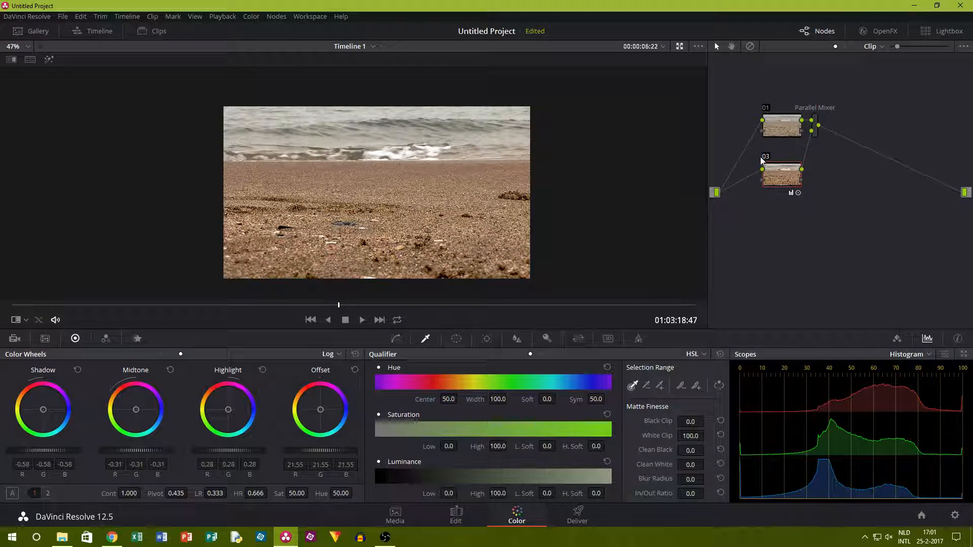
click(765, 158)
click(766, 158)
Add another parallel node and sample the sand across the foreground with the 3D qualifier.
click(251, 17)
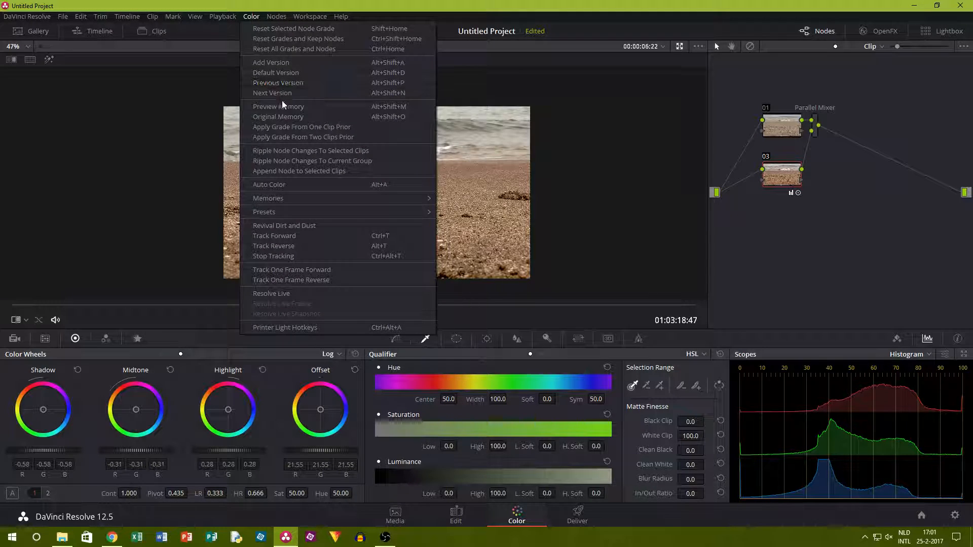
mouse_move(277, 16)
click(306, 73)
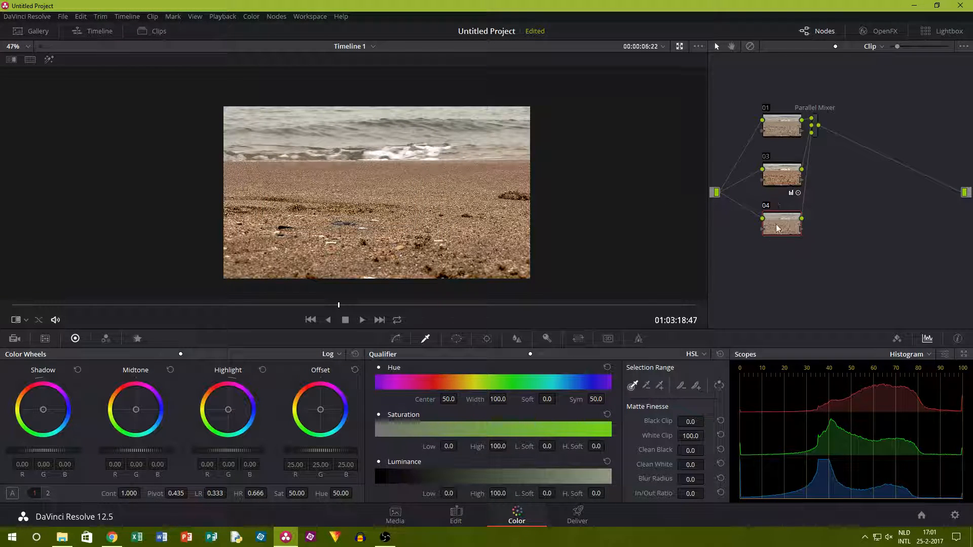
click(699, 354)
click(703, 400)
drag(256, 231, 299, 247)
drag(308, 209, 305, 222)
drag(336, 194, 361, 191)
mouse_move(358, 198)
mouse_down()
mouse_move(371, 228)
mouse_move(428, 221)
mouse_move(469, 194)
mouse_up()
drag(472, 190, 476, 194)
mouse_move(476, 205)
mouse_down()
mouse_move(484, 220)
mouse_move(502, 223)
mouse_up()
click(500, 254)
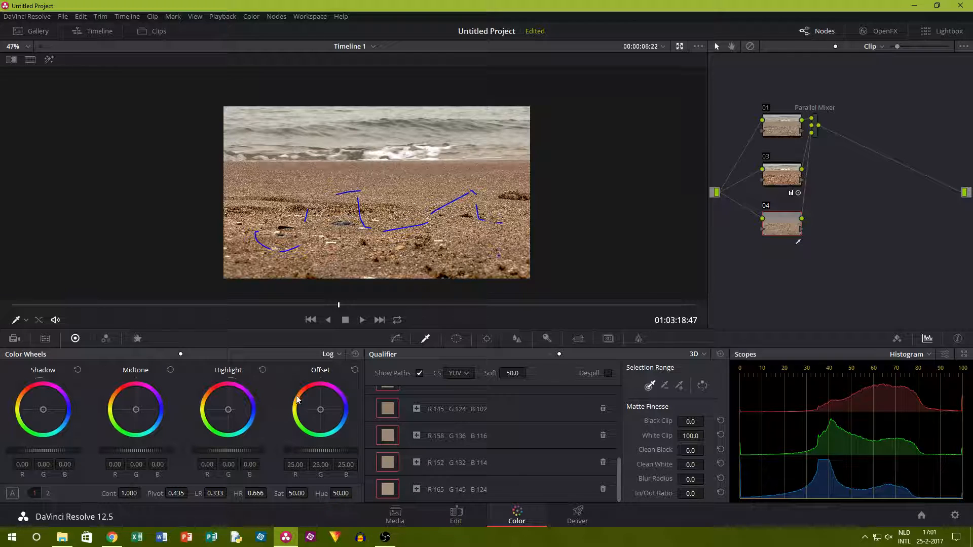
Shift node 04's offset toward blue, to about R 22.27, G 25.53, B 27.45, and compare it disabled and enabled.
drag(319, 412, 322, 413)
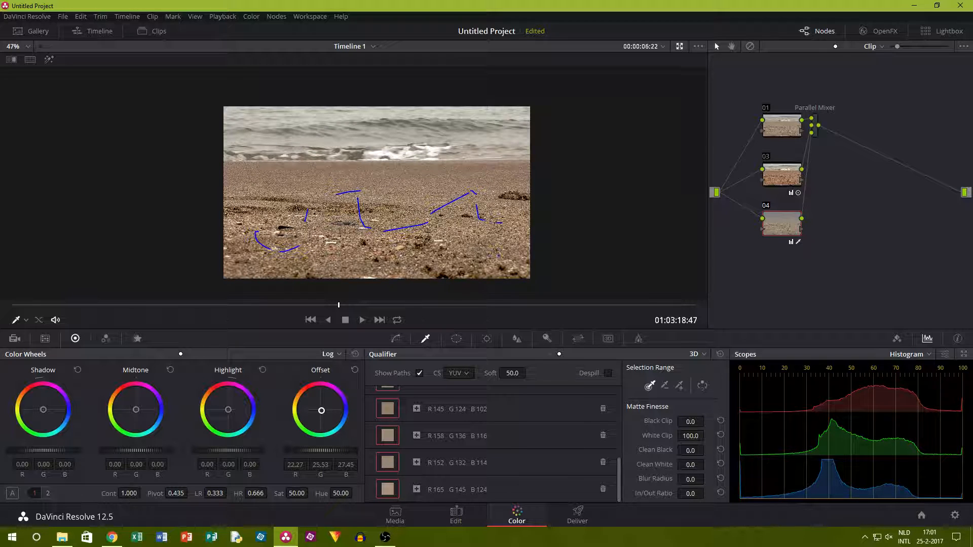
click(765, 207)
click(765, 207)
click(766, 207)
click(766, 207)
click(766, 208)
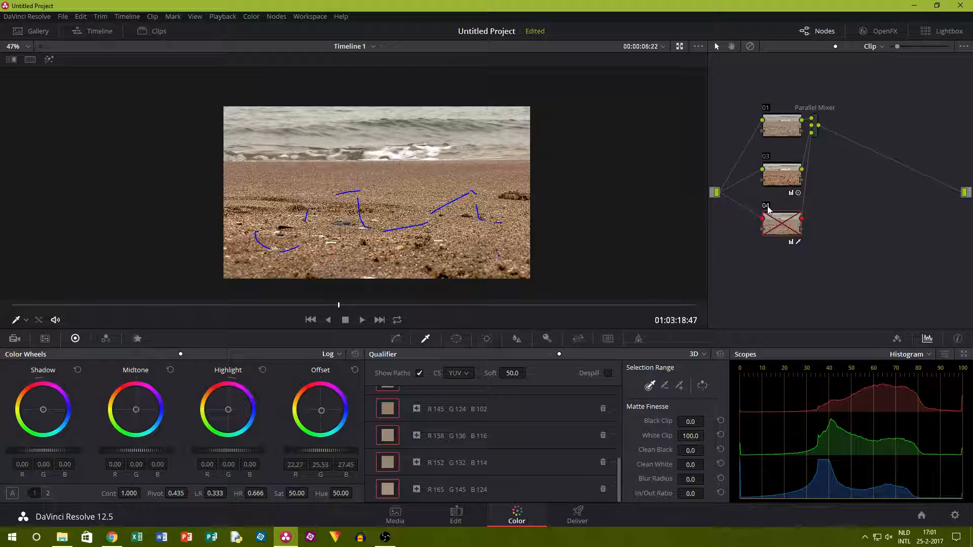
click(766, 208)
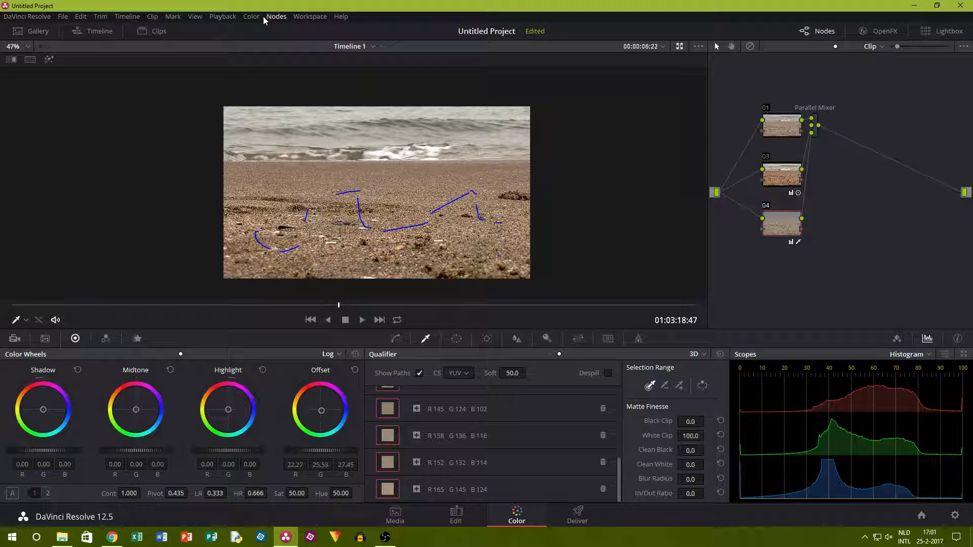
Add a further parallel node, sample the sea water with the 3D qualifier and move the playhead to about 00:00:04:44.
click(276, 16)
click(327, 76)
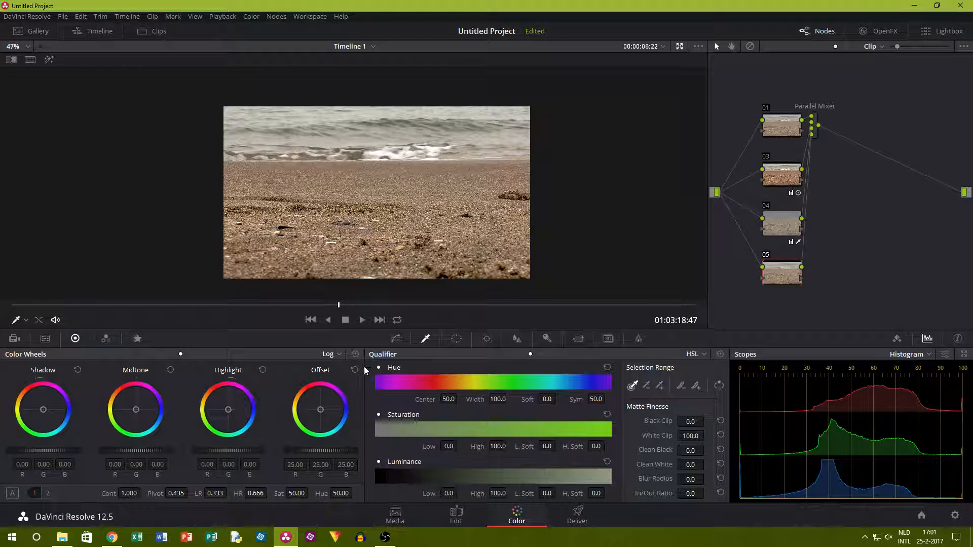
click(697, 357)
click(705, 401)
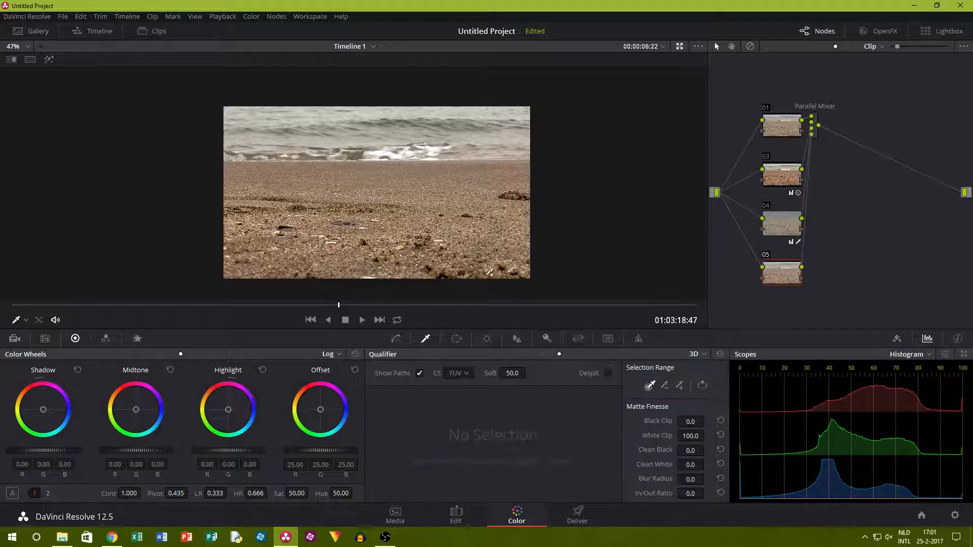
drag(275, 128, 307, 127)
drag(323, 121, 383, 117)
drag(398, 117, 460, 127)
drag(474, 130, 502, 132)
drag(345, 306, 263, 315)
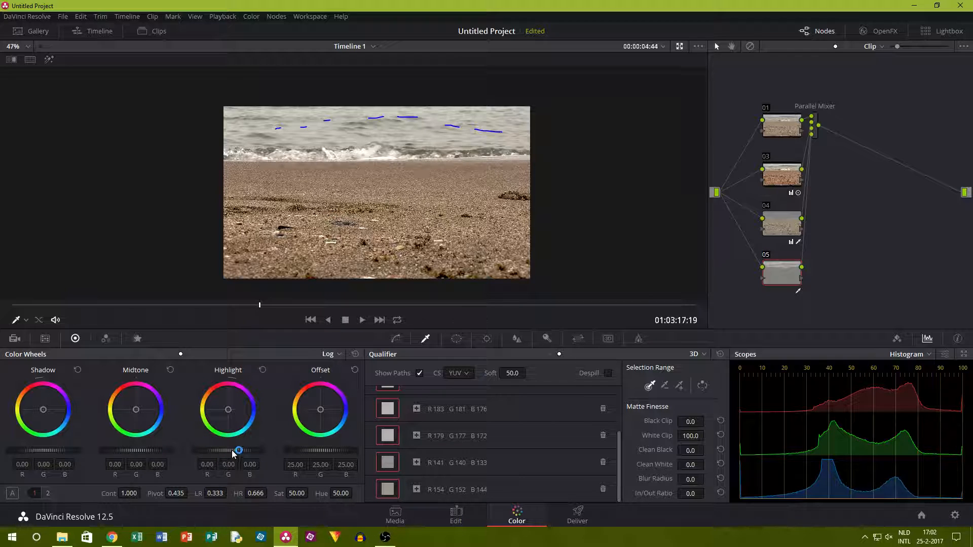
Set node 05's Log highlights to about 0.08, shadows to about -2.42 and midtones to about -1.00, toggling the node to compare.
mouse_move(233, 452)
mouse_down()
mouse_move(242, 452)
mouse_move(218, 456)
mouse_up()
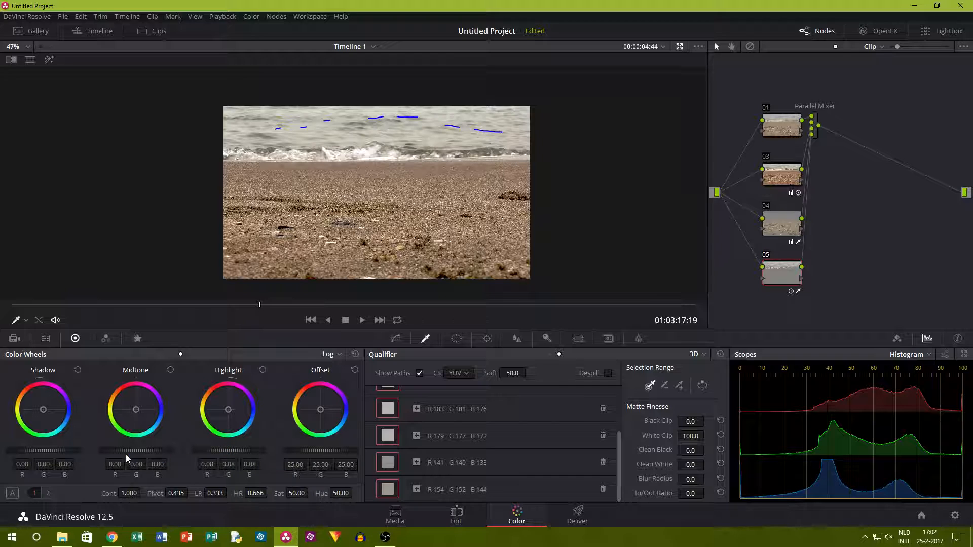
drag(48, 451, 10, 451)
key(ctrl+d)
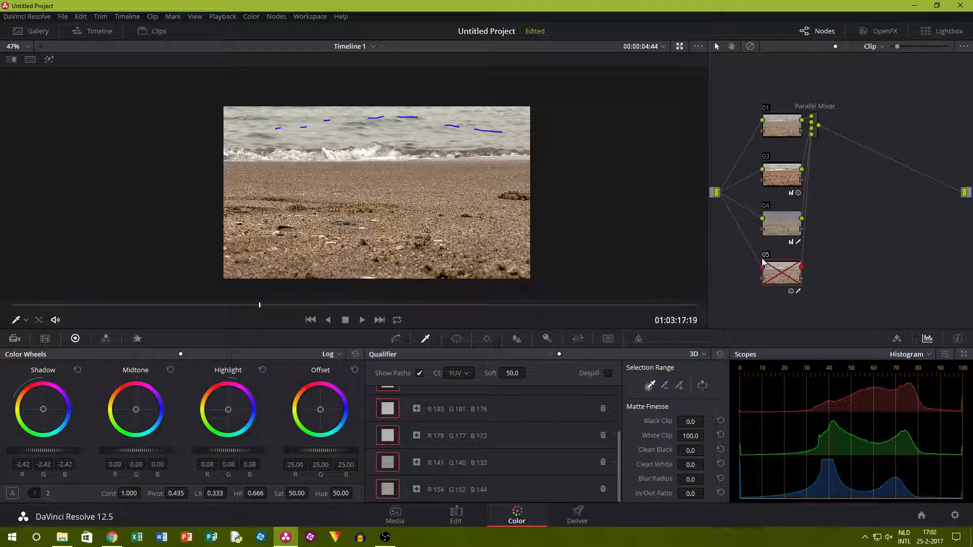
key(ctrl+d)
drag(156, 453, 141, 453)
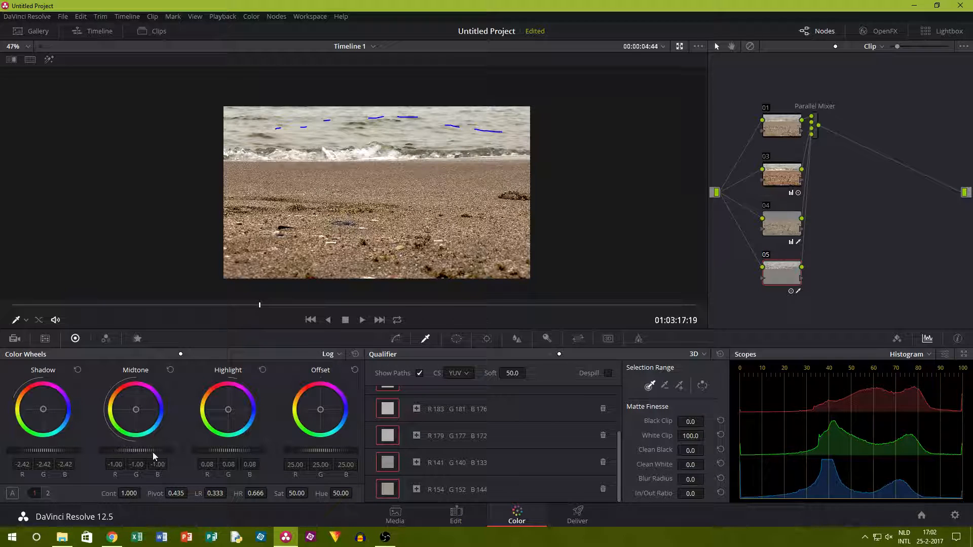
With Primaries Wheels, lower node 05's offset to about 21.15, then tint it to about R 22.43, G 20.33, B 21.25.
click(161, 355)
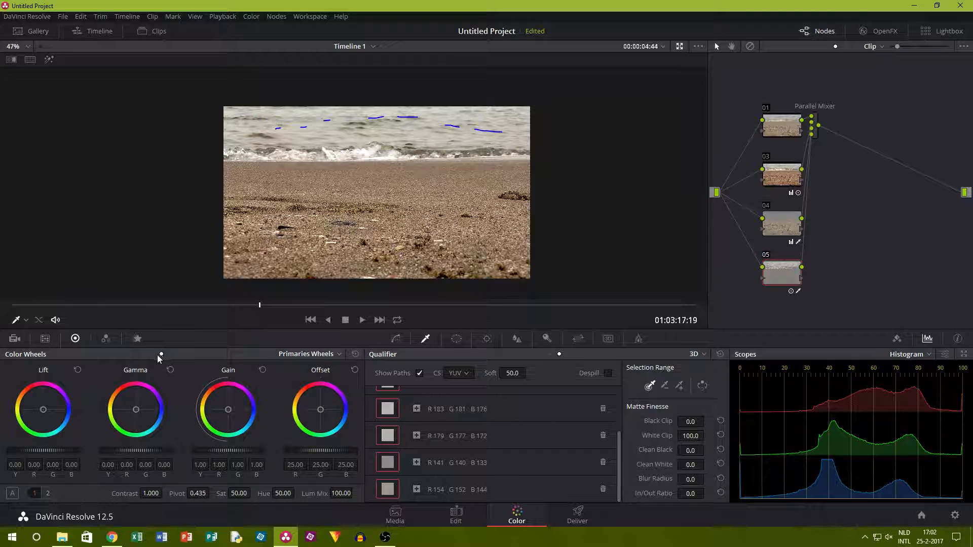
drag(304, 452, 292, 452)
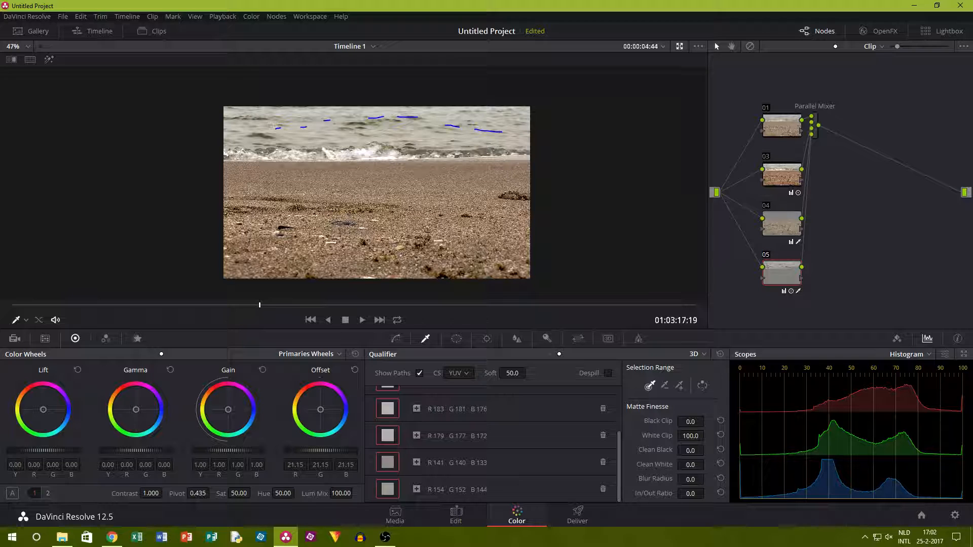
drag(319, 415, 321, 408)
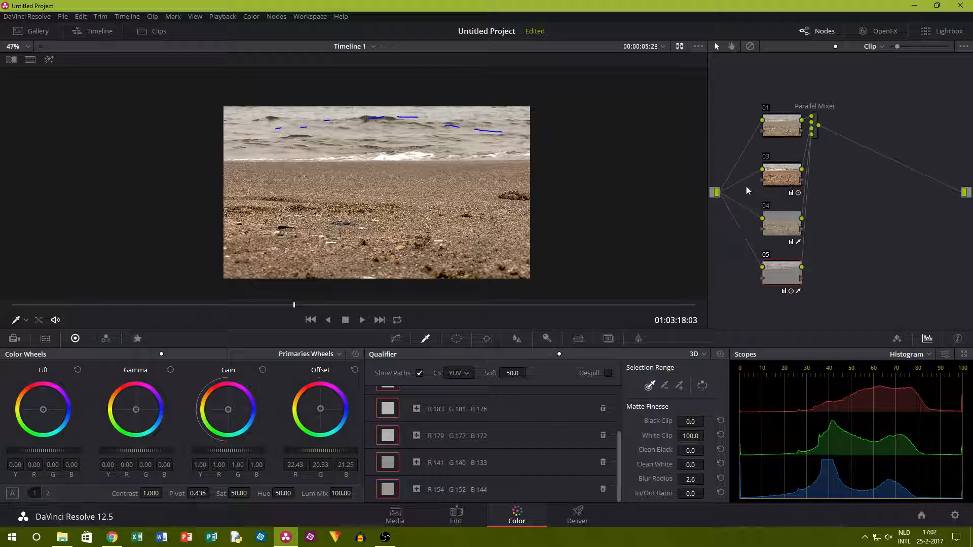
Disable nodes 03, 04 and 05, hide the qualifier strokes and grab a still of the ungraded beach frame.
click(766, 157)
click(766, 205)
click(766, 255)
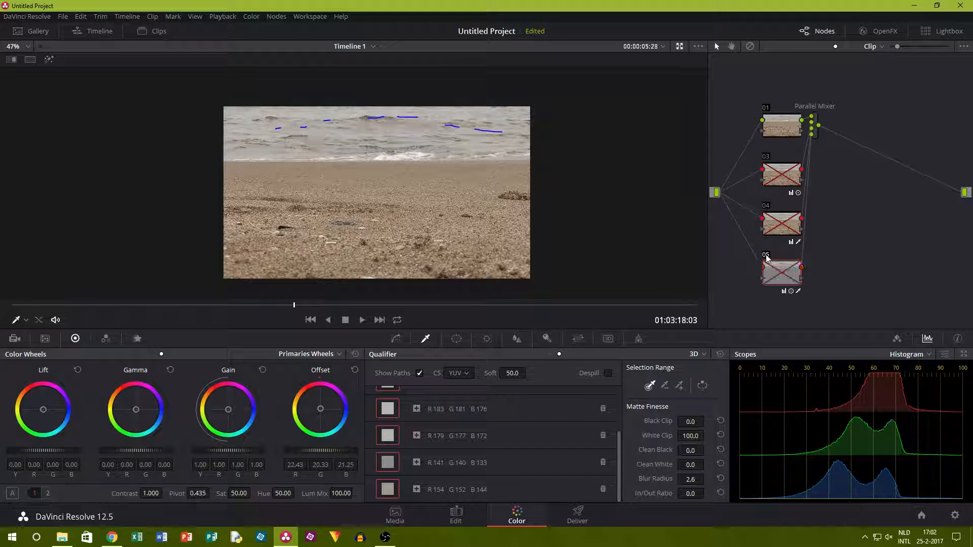
right_click(271, 182)
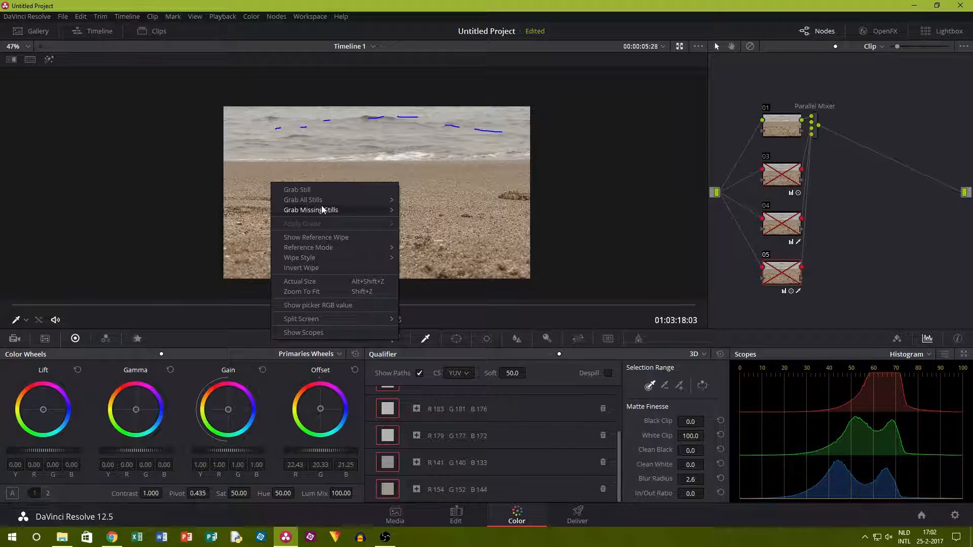
click(771, 258)
click(766, 256)
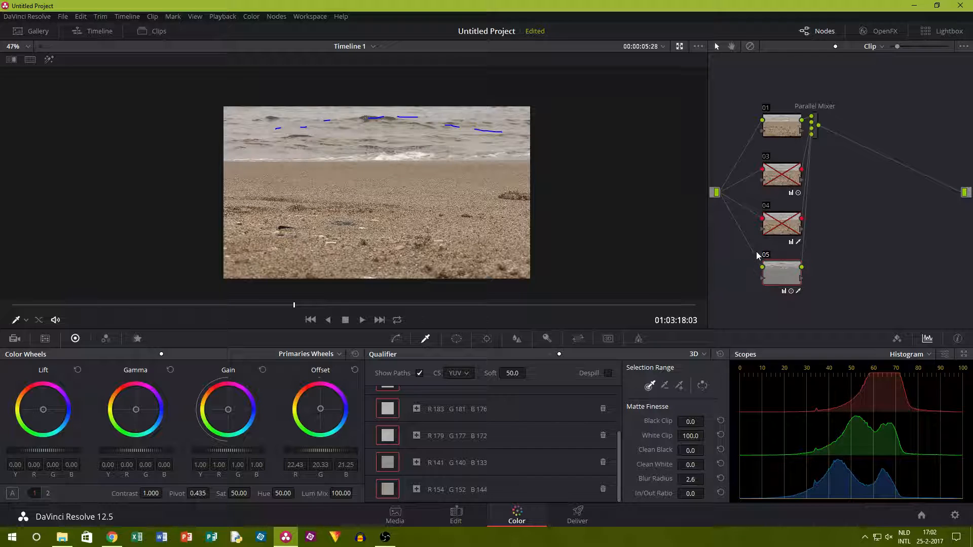
click(766, 255)
right_click(442, 180)
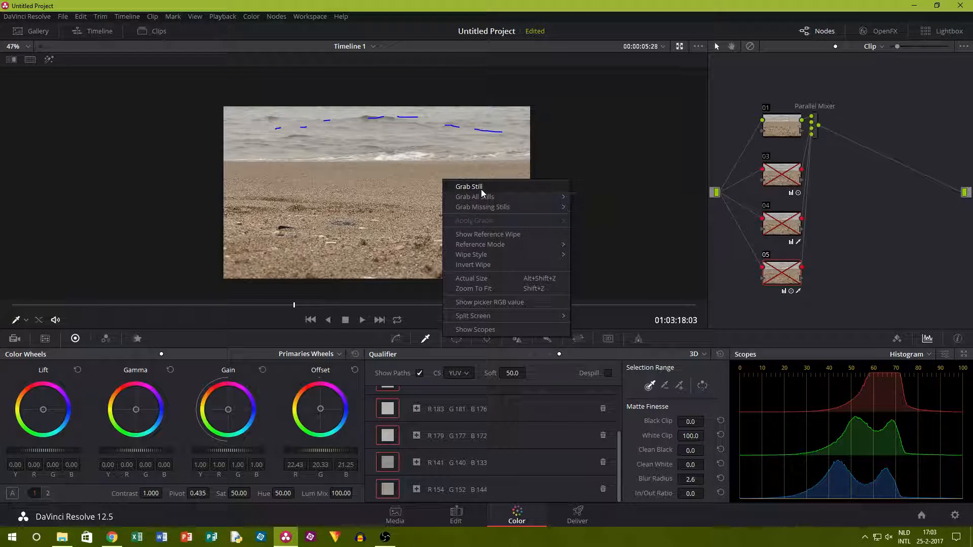
click(600, 284)
click(449, 341)
Enable nodes 05, 04 and 03 of the beach clip again.
click(766, 255)
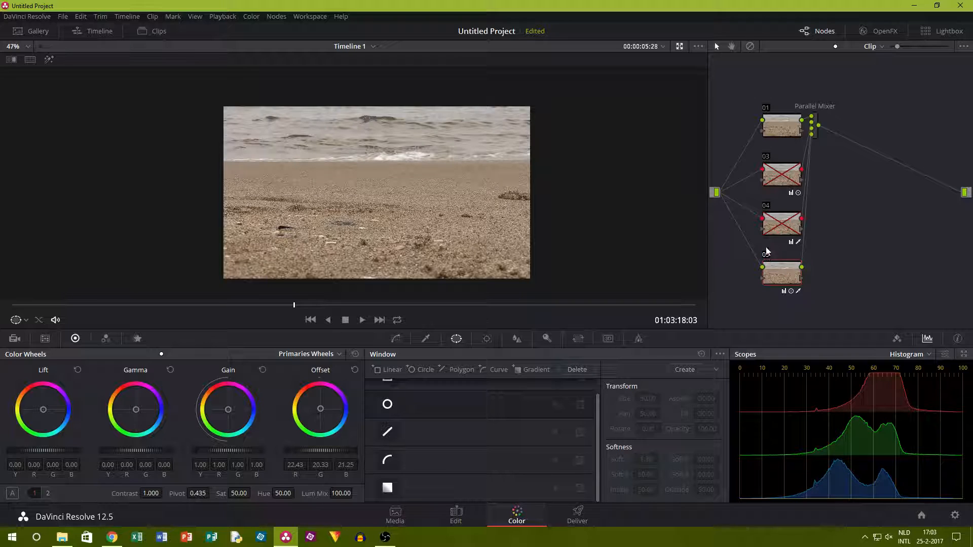
click(765, 206)
click(767, 157)
Show the reference wipe on the beach clip, sweep it across the frame to compare with the still, and hide it again.
right_click(383, 183)
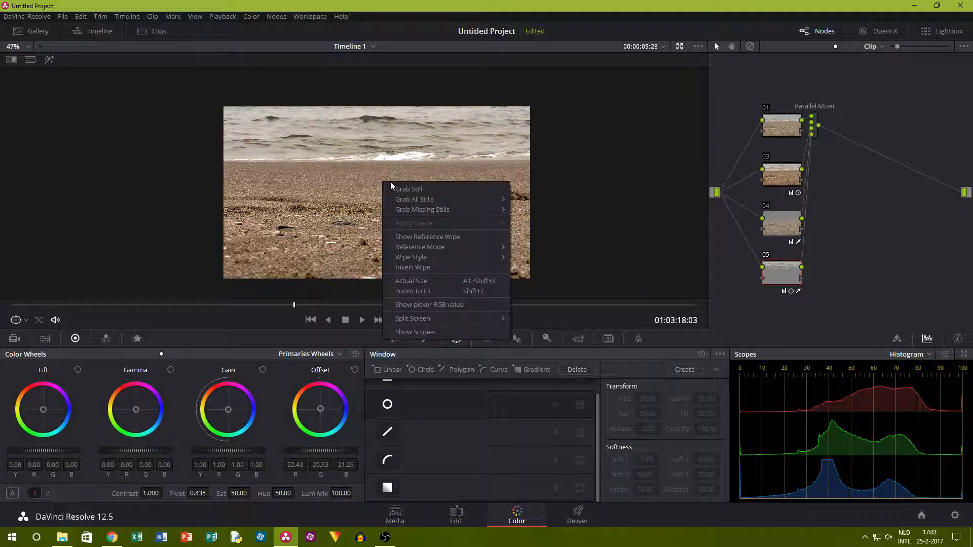
click(434, 238)
drag(486, 196, 509, 205)
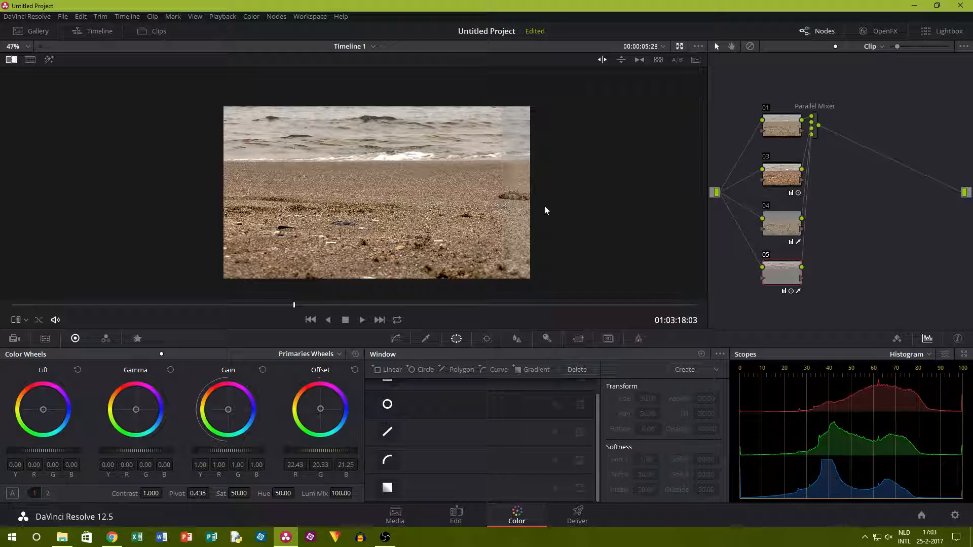
right_click(505, 213)
click(536, 269)
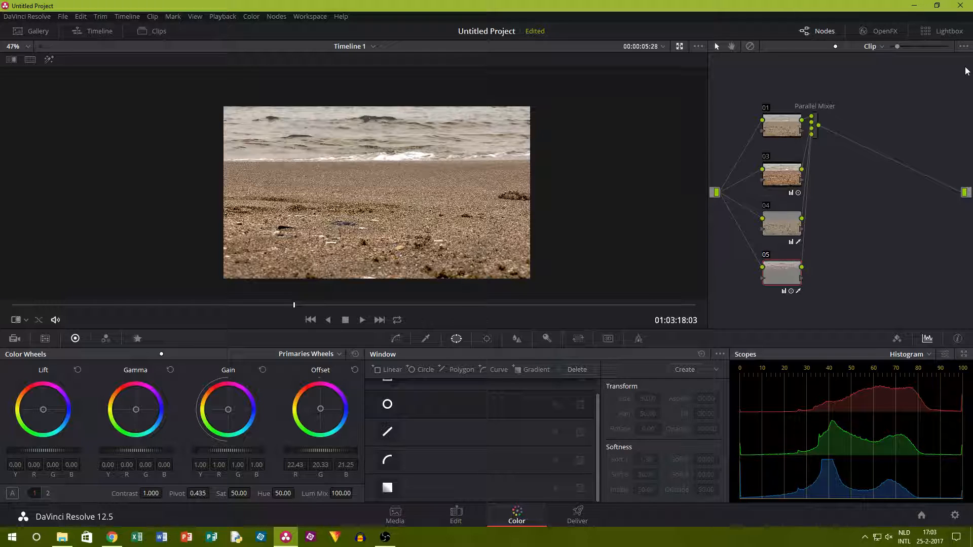
Open the Deliver page and set the render resolution to 1920 x 1080 HD, then check the available codecs without changing the codec.
click(576, 514)
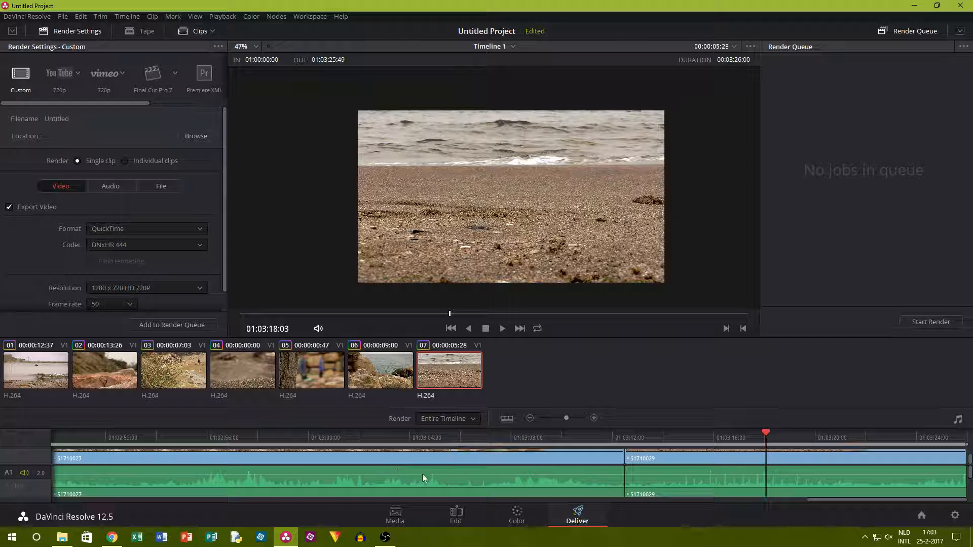
click(162, 288)
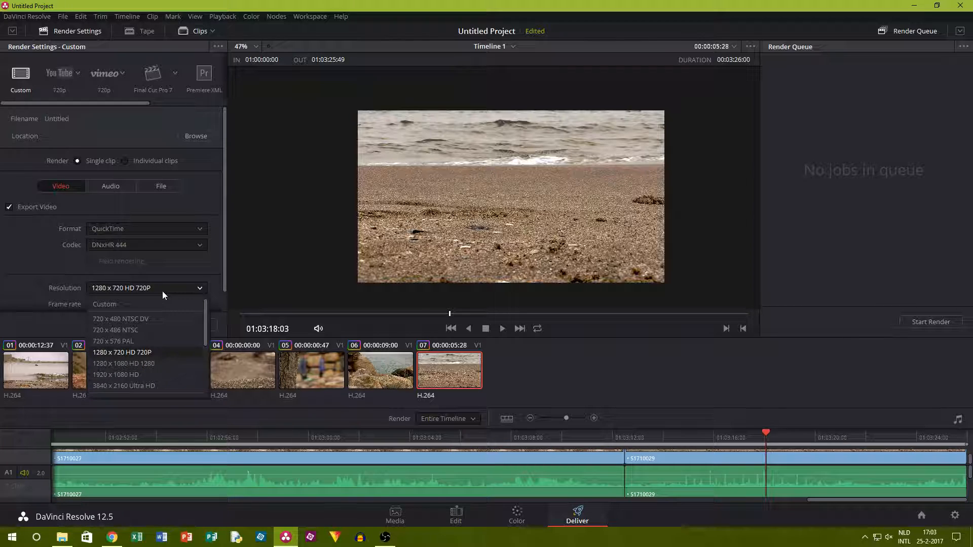
click(160, 374)
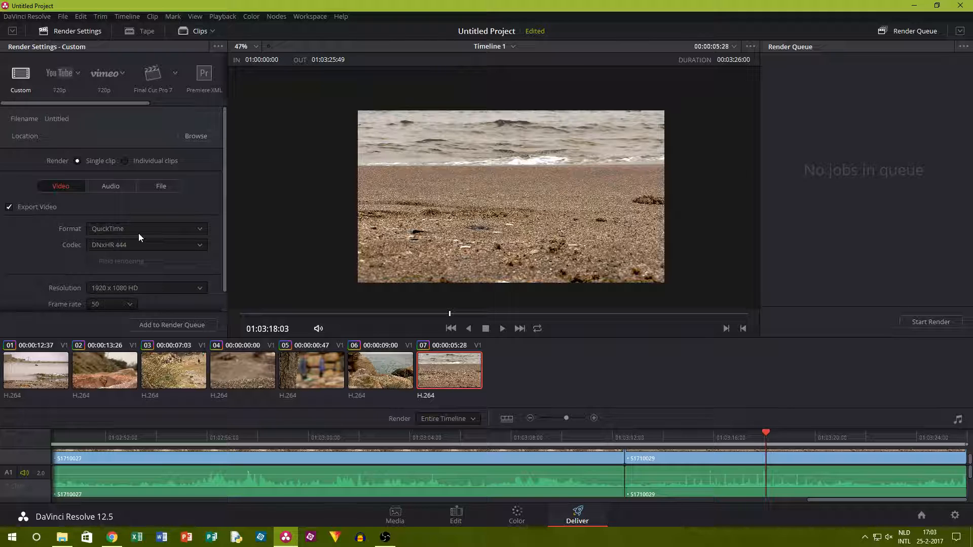
click(127, 243)
click(38, 244)
scroll(68, 191, down, 1)
scroll(90, 259, up, 1)
Add the timeline to the render queue with G:\Desktop as its destination and start rendering the job.
click(162, 323)
click(367, 227)
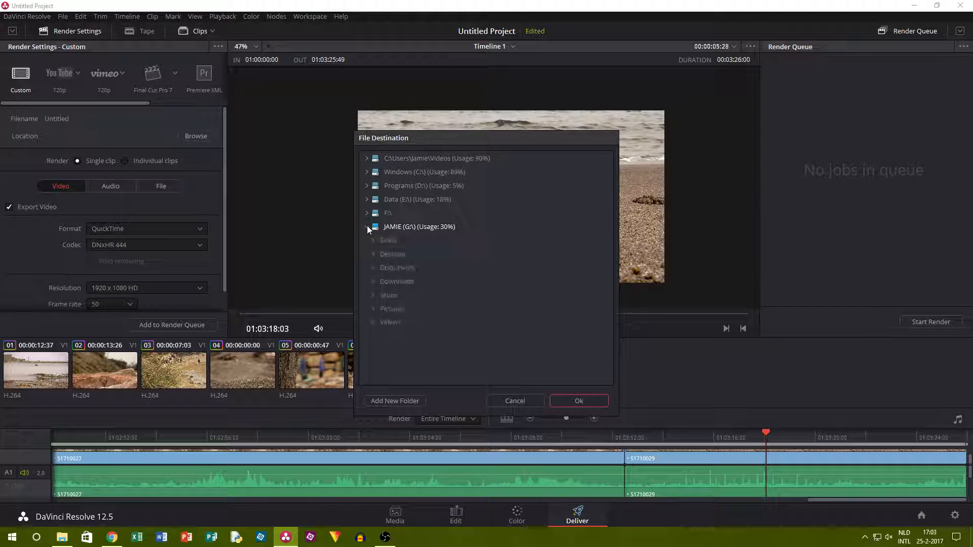
click(387, 254)
click(570, 400)
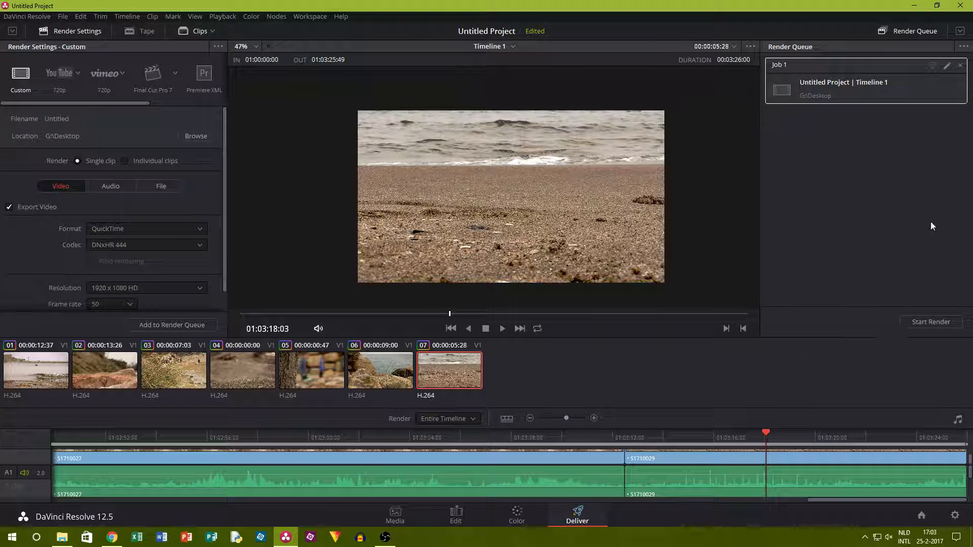
click(940, 322)
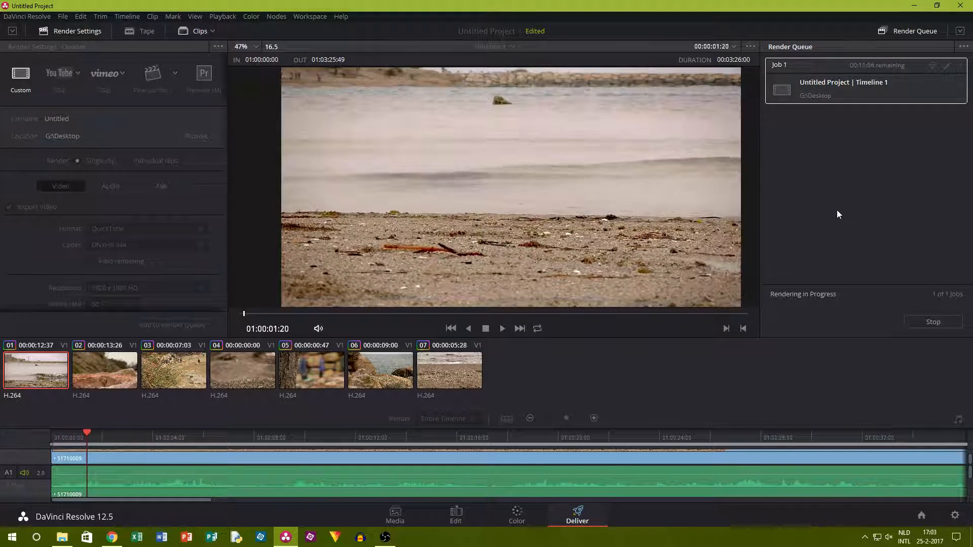
scroll(632, 177, down, 3)
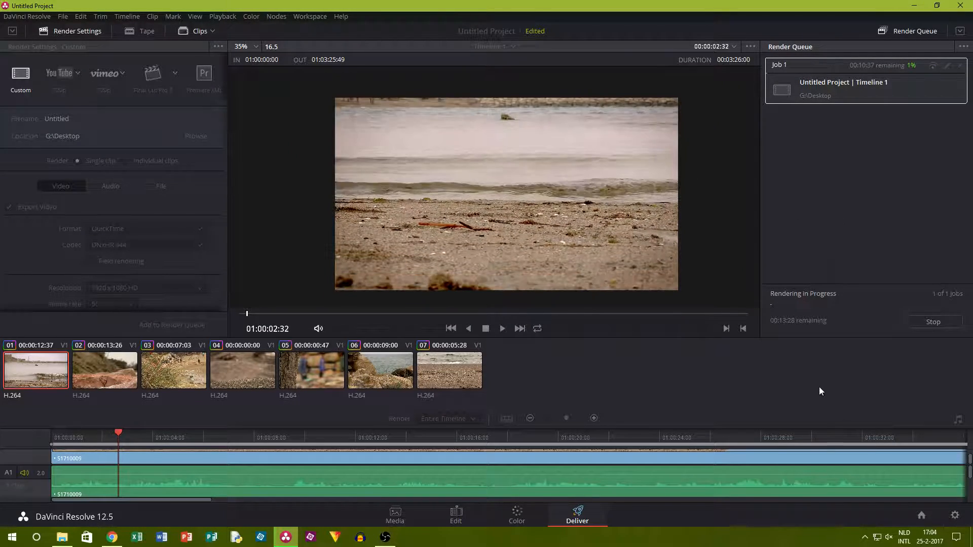
Switch to YouTube in Chrome, open the video The Beauty Of Nature - End Result 2, dismiss its livestream banner and rewind it to the start.
click(914, 5)
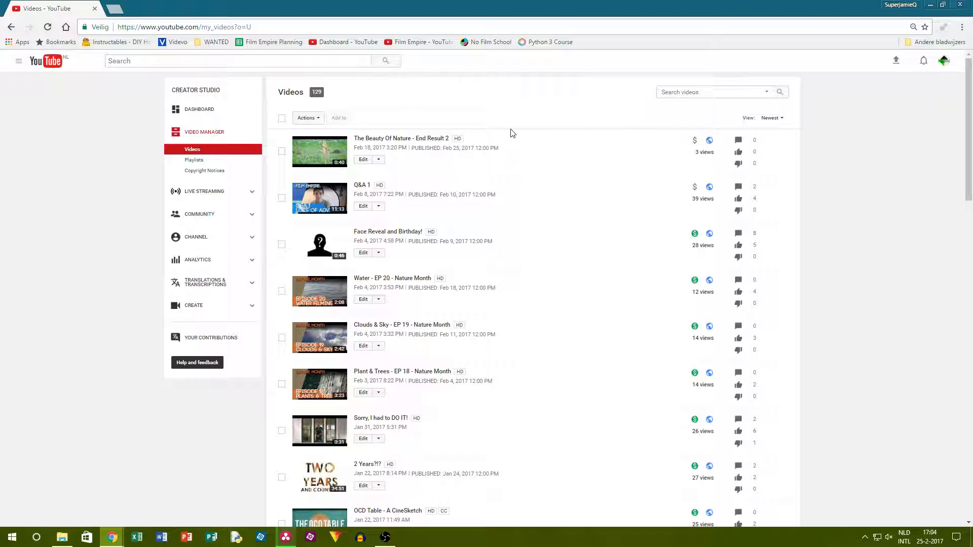
click(320, 157)
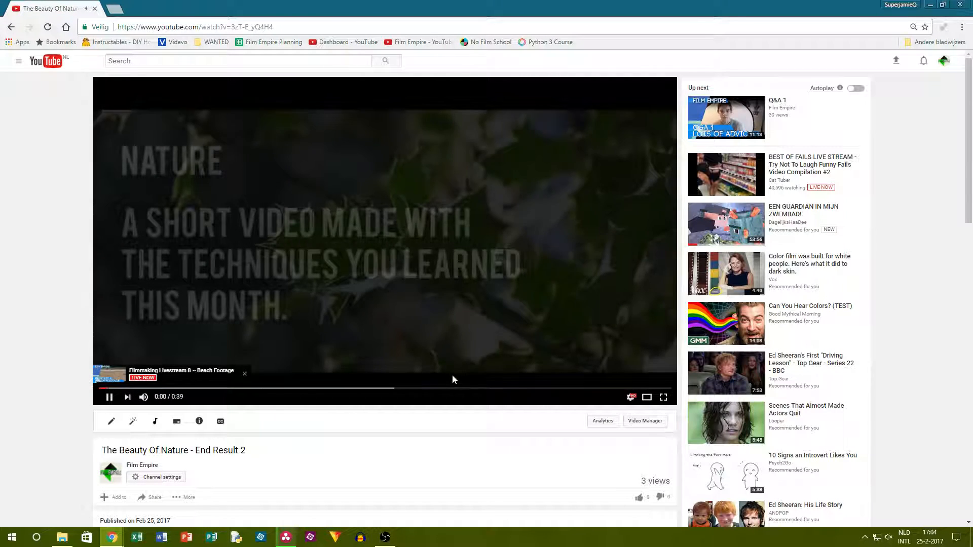
click(243, 375)
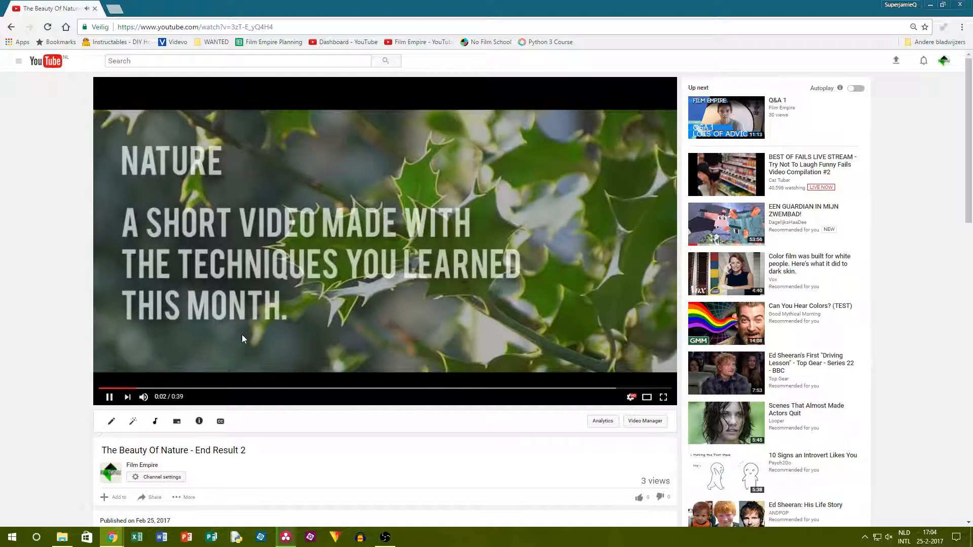
click(141, 389)
drag(139, 391, 98, 390)
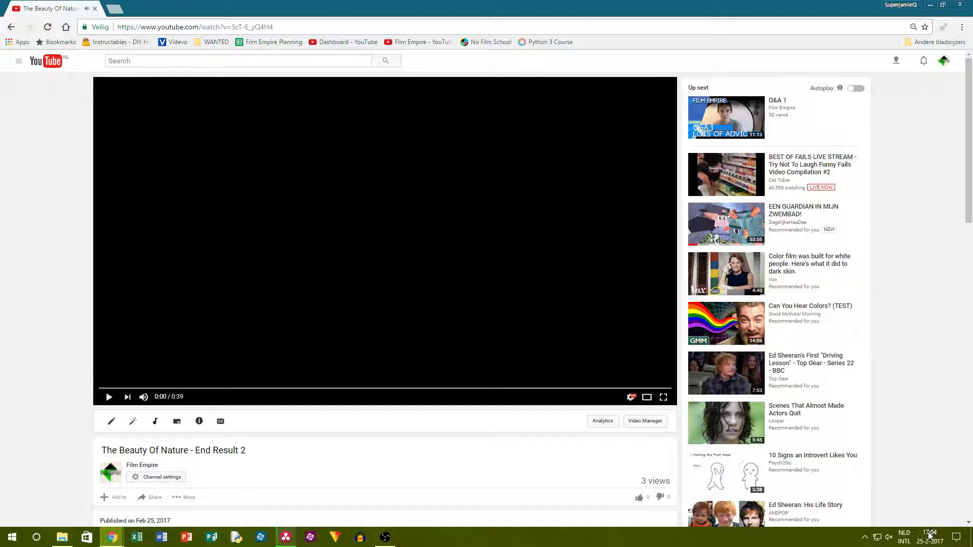
Unmute the computer's speakers, lower the system volume to about 22 and start playing the video.
click(889, 537)
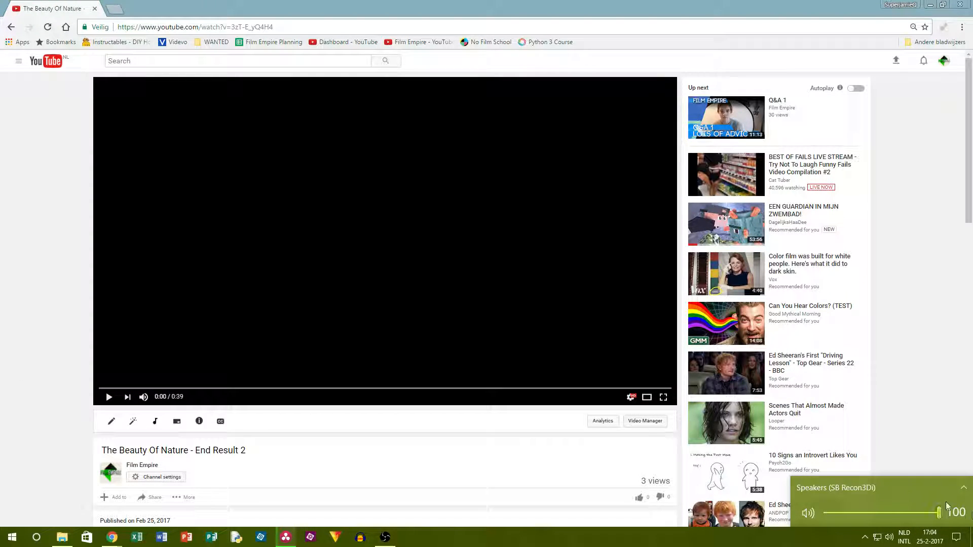
key(XF86AudioLowerVolume)
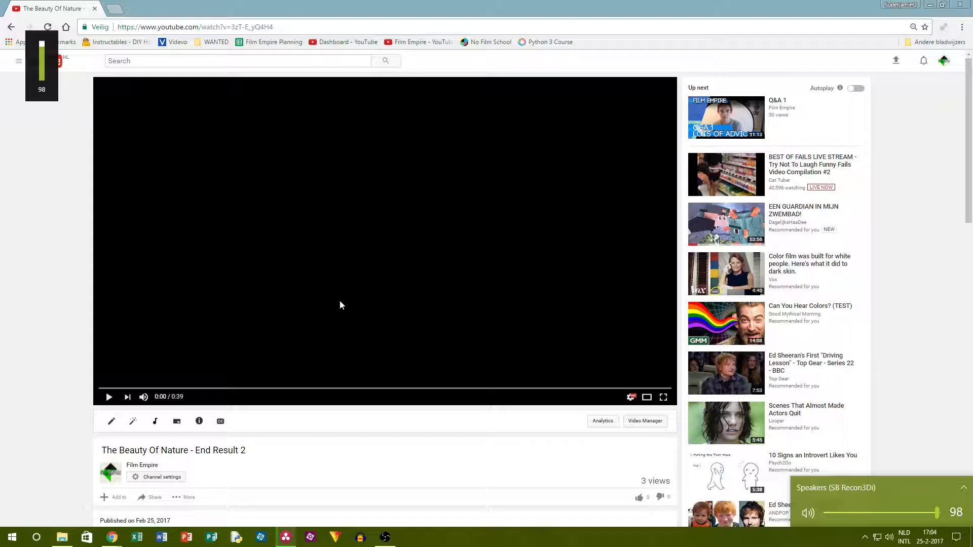
click(12, 250)
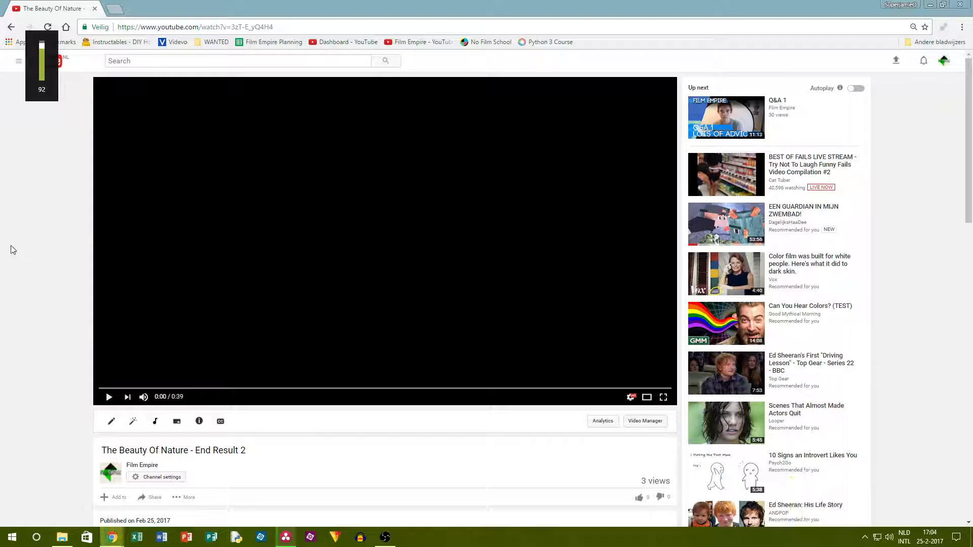
click(308, 287)
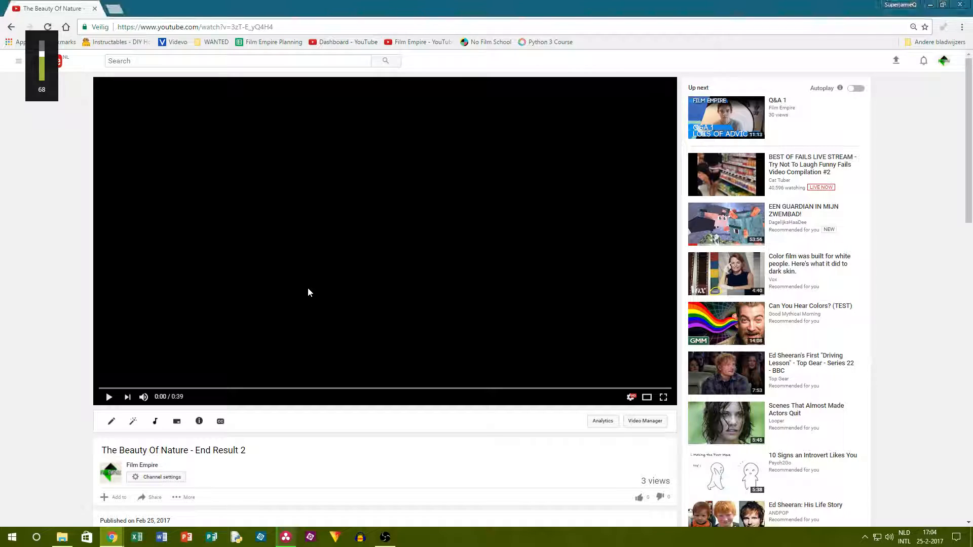
key(XF86AudioLowerVolume)
key(XF86AudioLowerVolume)
key(XF86AudioLowerVolume)
key(XF86AudioLowerVolume)
key(XF86AudioLowerVolume)
key(XF86AudioLowerVolume)
key(XF86AudioLowerVolume)
key(XF86AudioLowerVolume)
key(XF86AudioLowerVolume)
key(XF86AudioLowerVolume)
key(XF86AudioLowerVolume)
key(XF86AudioLowerVolume)
key(XF86AudioLowerVolume)
key(XF86AudioLowerVolume)
key(XF86AudioLowerVolume)
key(XF86AudioLowerVolume)
key(XF86AudioLowerVolume)
key(XF86AudioLowerVolume)
key(XF86AudioLowerVolume)
key(XF86AudioLowerVolume)
key(XF86AudioLowerVolume)
key(XF86AudioLowerVolume)
key(XF86AudioLowerVolume)
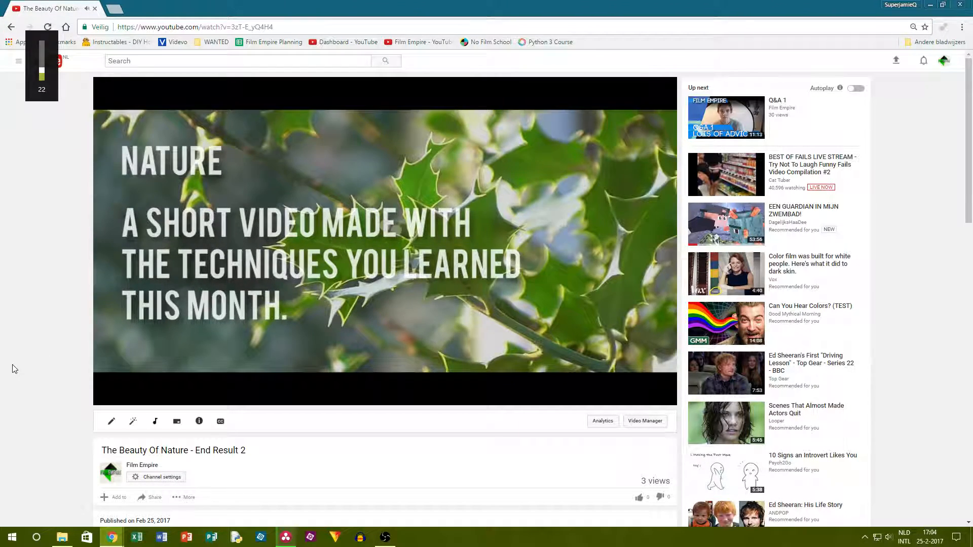
Show the nature video in full screen and rewind it to 0:00, paused.
click(667, 397)
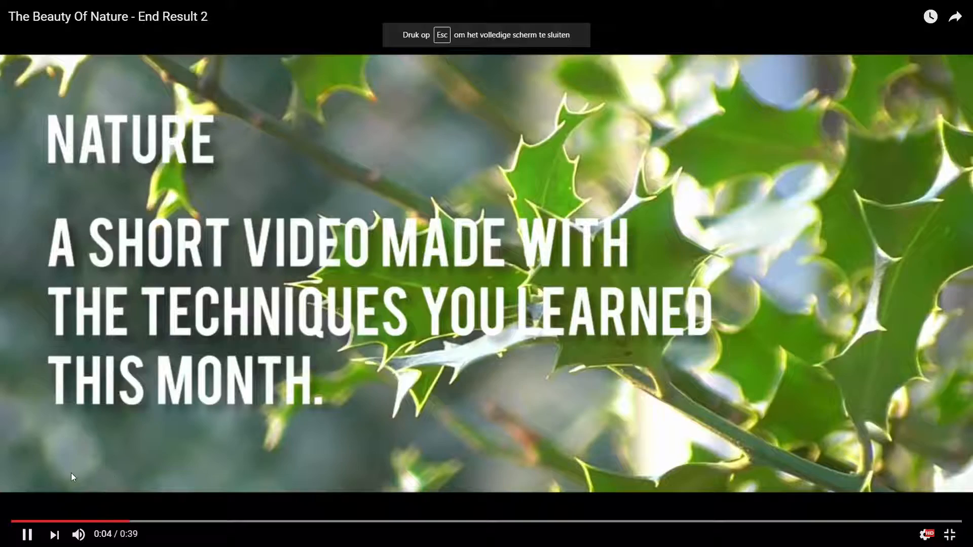
click(16, 521)
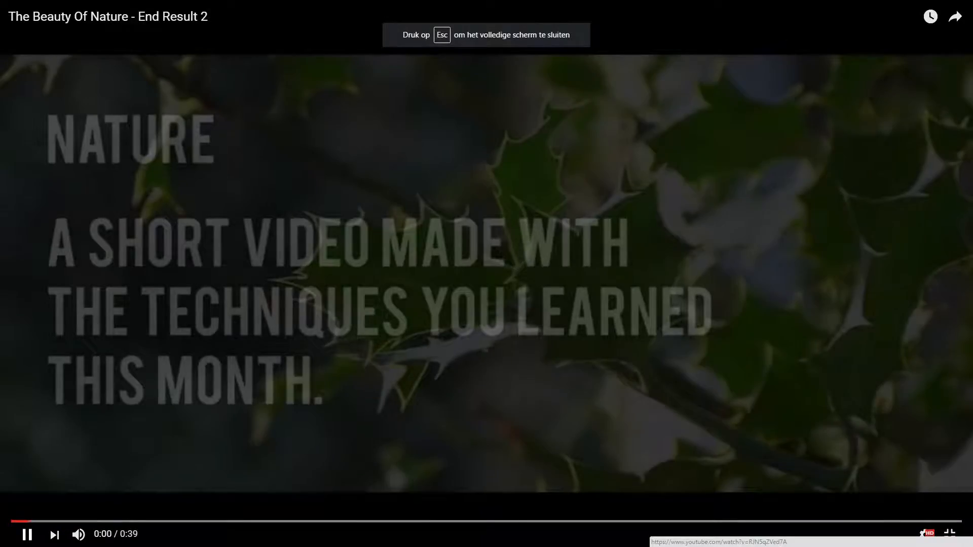
click(20, 521)
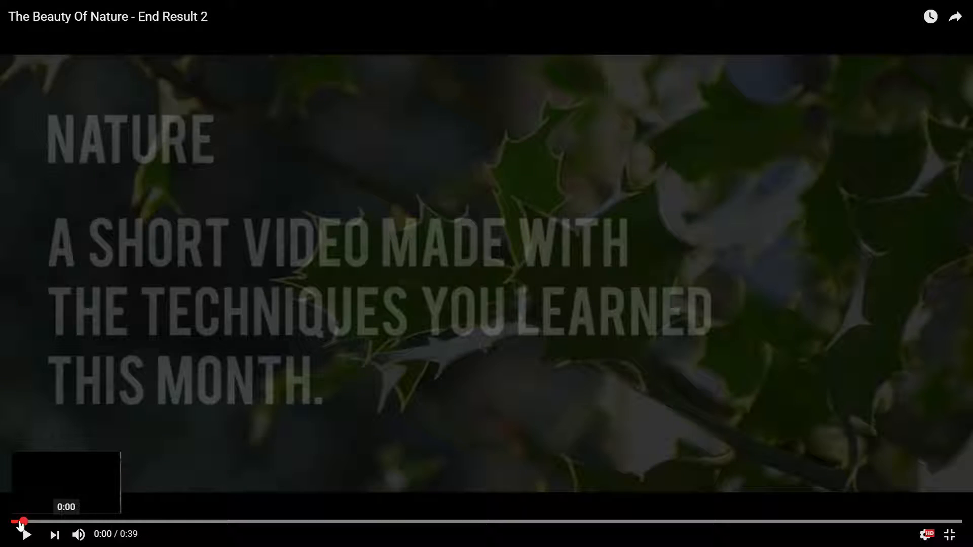
click(17, 521)
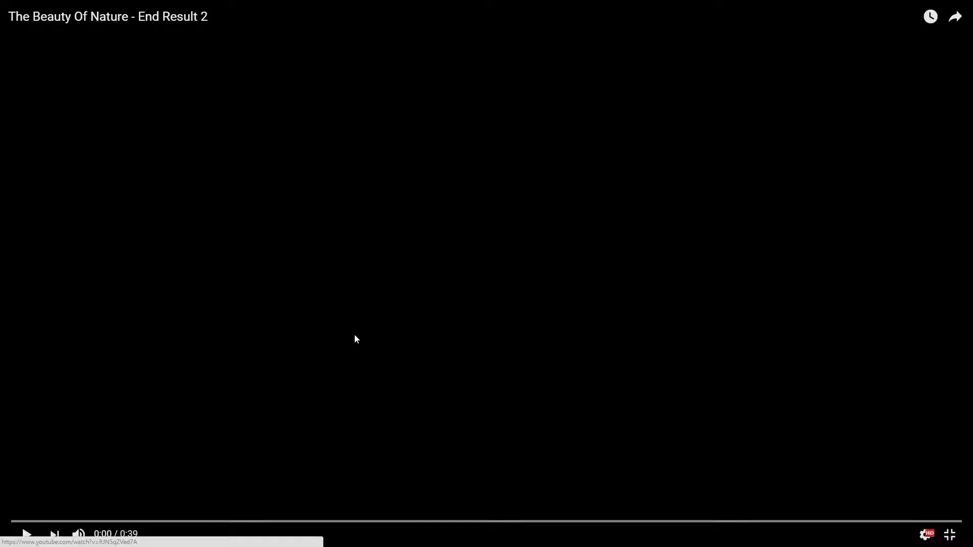